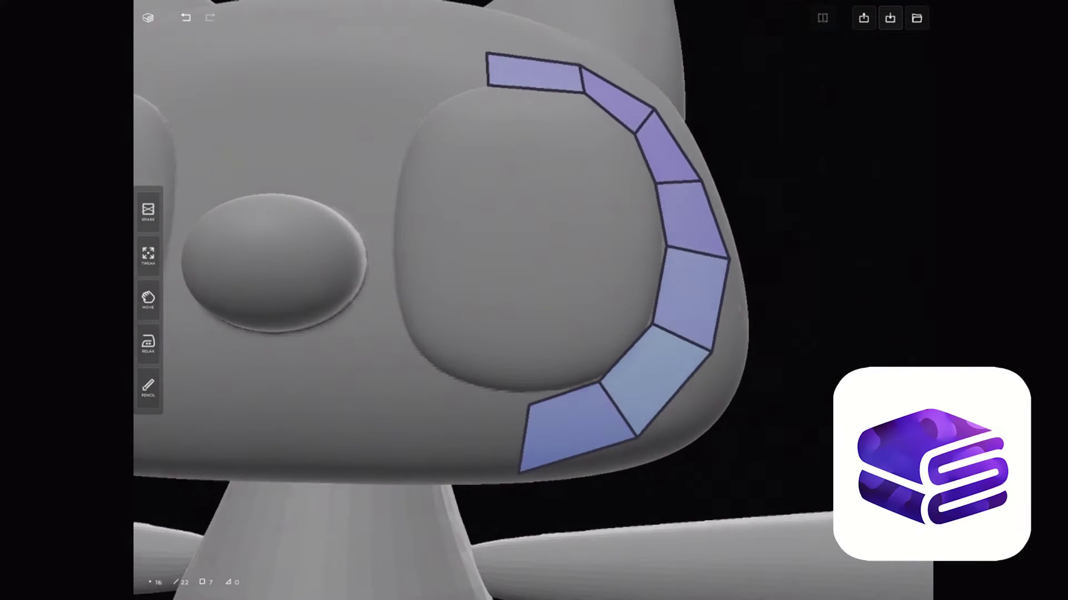
# Turn on mirror symmetry and extend the quad strip along the lower edge of the character's eye.
pyautogui.click(822, 18)
pyautogui.click(148, 255)
pyautogui.moveTo(503, 474); pyautogui.dragTo(517, 391)
pyautogui.moveTo(407, 463); pyautogui.dragTo(441, 370)
pyautogui.moveTo(341, 405); pyautogui.dragTo(391, 331)
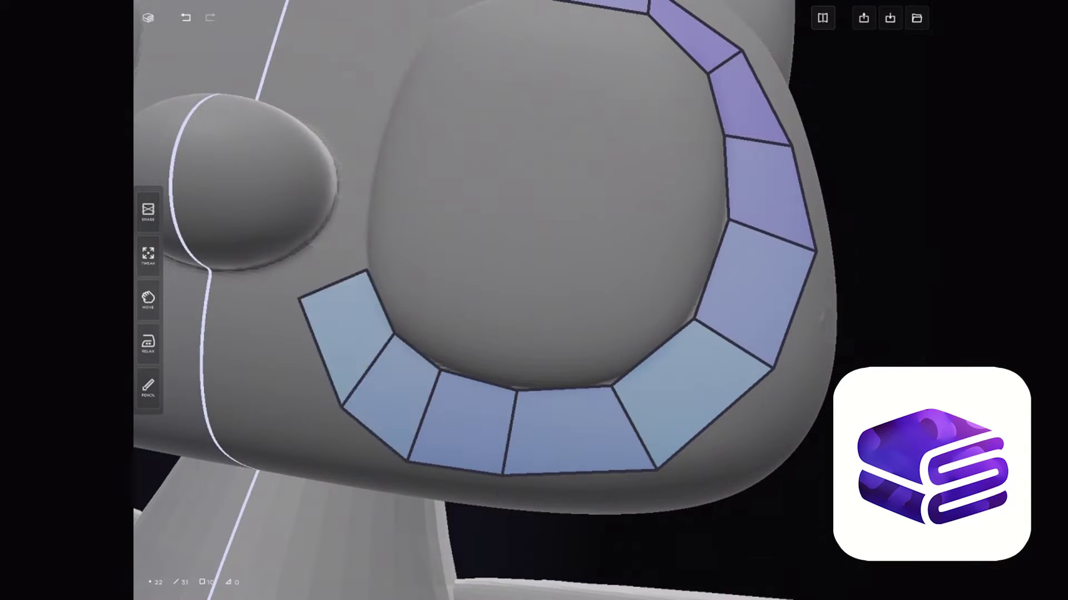
# Continue the quad strip up the inner side of the eye, between the eye and the nose.
pyautogui.moveTo(298, 300); pyautogui.dragTo(365, 272)
pyautogui.moveTo(311, 226); pyautogui.dragTo(359, 198)
pyautogui.scroll(-3, 490, 300)
pyautogui.moveTo(346, 326); pyautogui.dragTo(363, 328)
pyautogui.moveTo(360, 241); pyautogui.dragTo(424, 211)
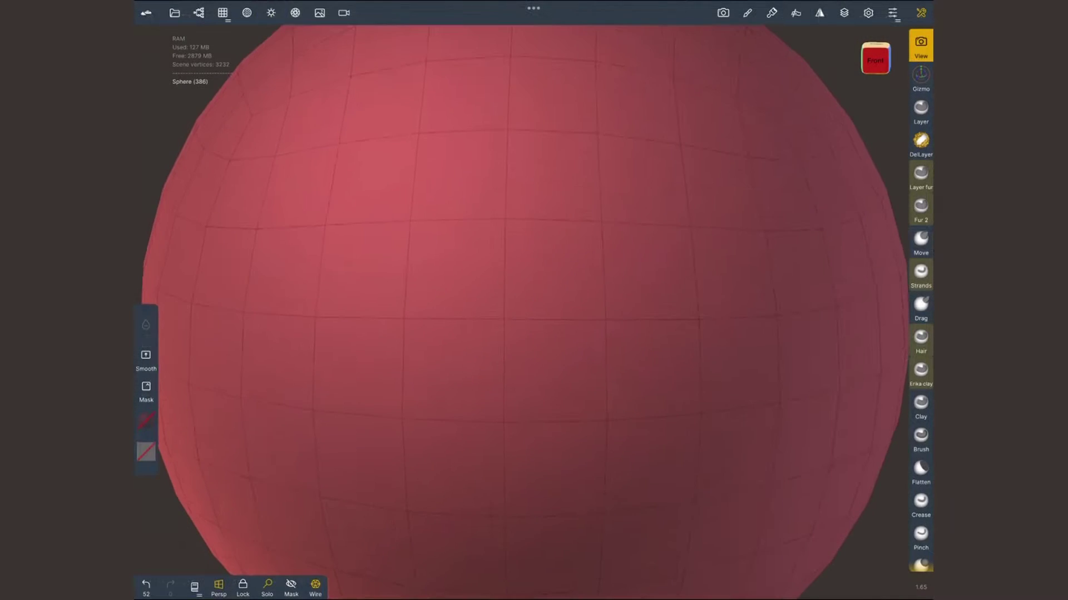
# Capture a screenshot of the sphere's wireframe, outline one central quad and label it "VERTICES" and "EDGES".
pyautogui.press('super+shift+4')
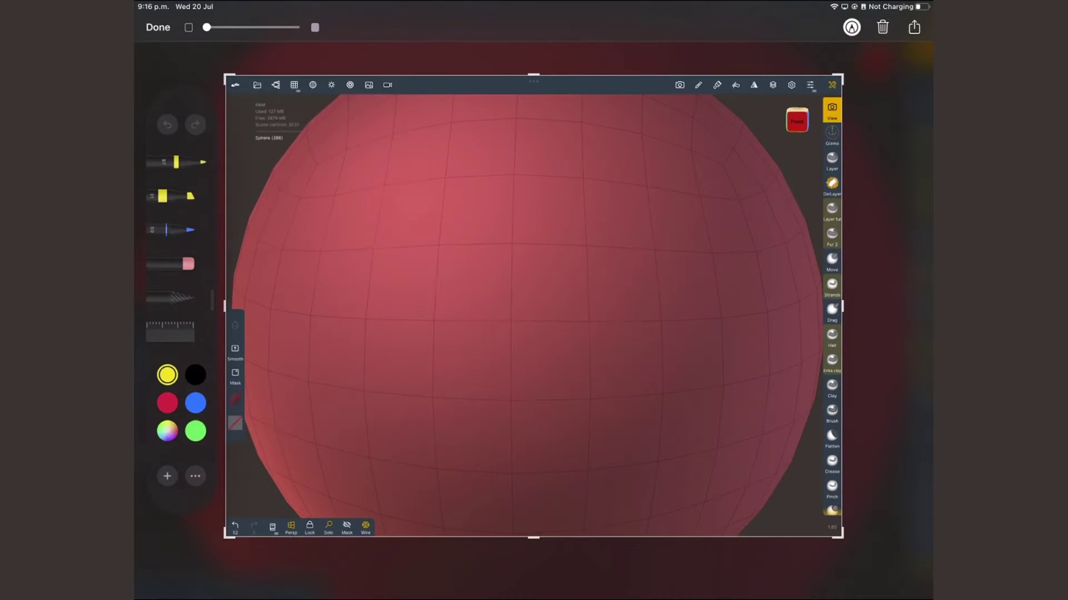
pyautogui.moveTo(559, 208); pyautogui.dragTo(673, 227)
pyautogui.moveTo(587, 246); pyautogui.dragTo(588, 321)
pyautogui.moveTo(513, 245); pyautogui.dragTo(512, 321)
pyautogui.moveTo(511, 322); pyautogui.dragTo(588, 323)
pyautogui.moveTo(514, 245); pyautogui.dragTo(586, 246)
pyautogui.moveTo(424, 273)
pyautogui.mouseDown()
pyautogui.moveTo(457, 292)
pyautogui.moveTo(493, 289)
pyautogui.mouseUp()
# Shade the inside of the outlined quad with the yellow highlighter.
pyautogui.click(167, 195)
pyautogui.moveTo(516, 248); pyautogui.dragTo(586, 318)
pyautogui.moveTo(517, 274); pyautogui.dragTo(586, 320)
# Handwrite a yellow pen label below the highlighted quad to name the face.
pyautogui.click(176, 162)
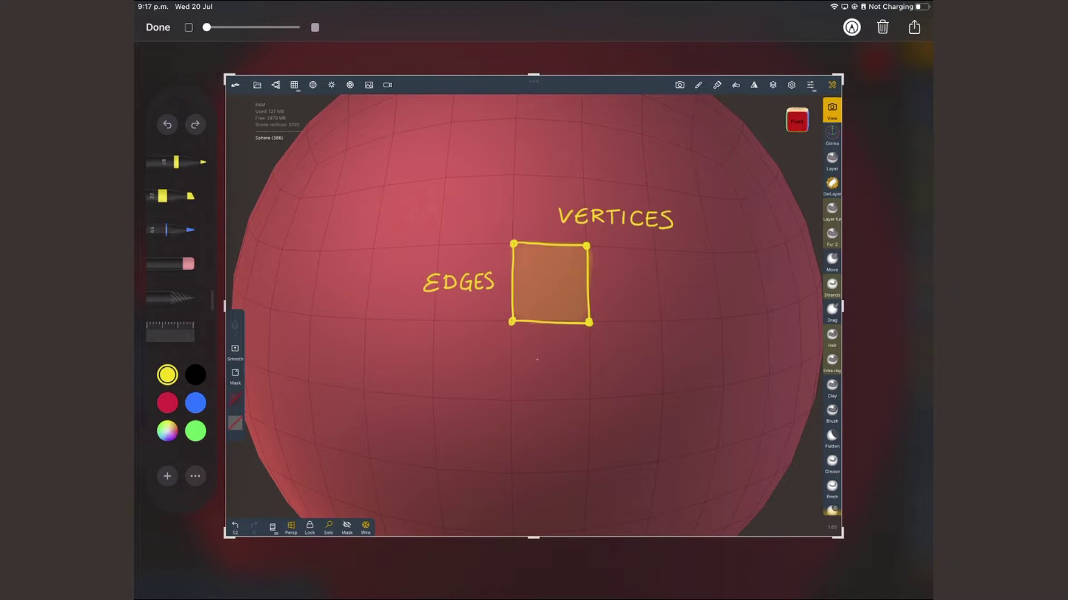
pyautogui.moveTo(536, 346); pyautogui.dragTo(544, 354)
pyautogui.moveTo(557, 345); pyautogui.dragTo(557, 346)
pyautogui.moveTo(568, 344); pyautogui.dragTo(578, 359)
pyautogui.moveTo(580, 344)
pyautogui.mouseDown()
pyautogui.moveTo(586, 361)
pyautogui.moveTo(604, 353)
pyautogui.mouseUp()
pyautogui.moveTo(618, 343); pyautogui.dragTo(645, 342)
pyautogui.moveTo(657, 343); pyautogui.dragTo(649, 357)
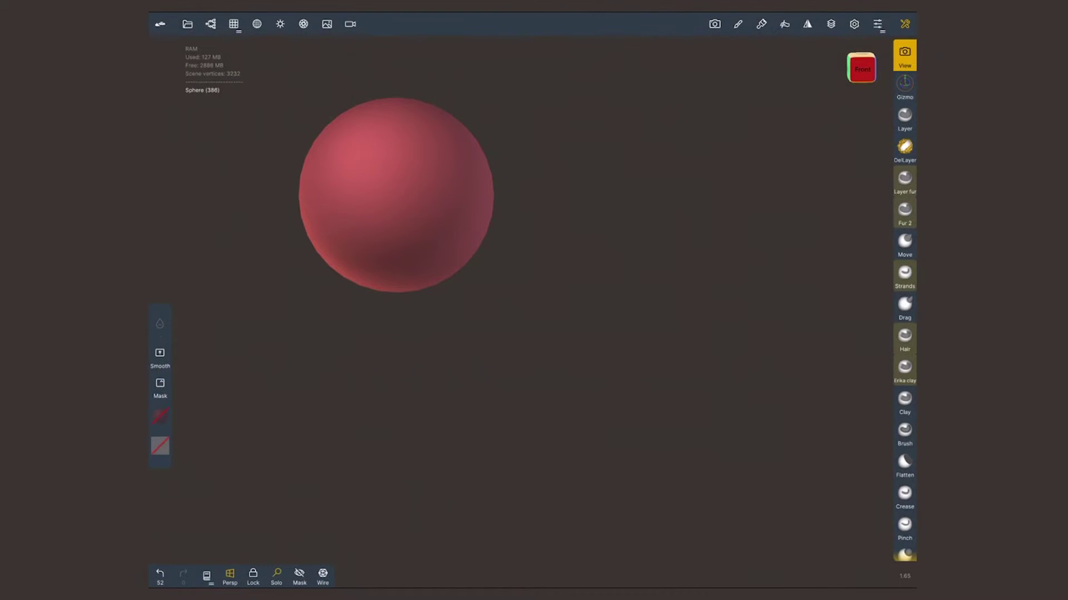
# Show all four spheres with their wireframes to compare the topologies.
pyautogui.click(276, 576)
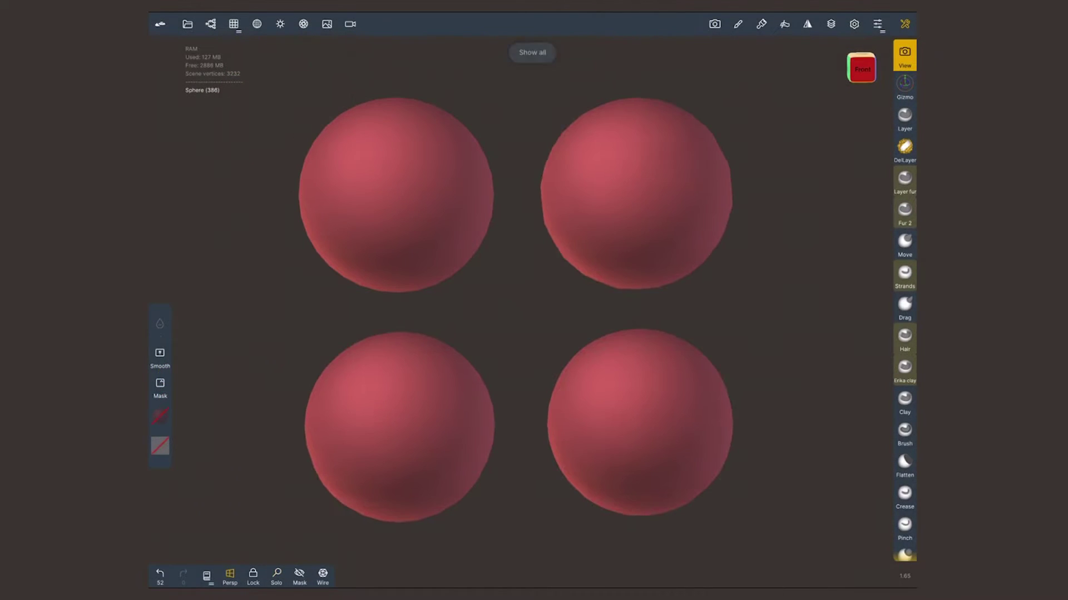
pyautogui.click(322, 574)
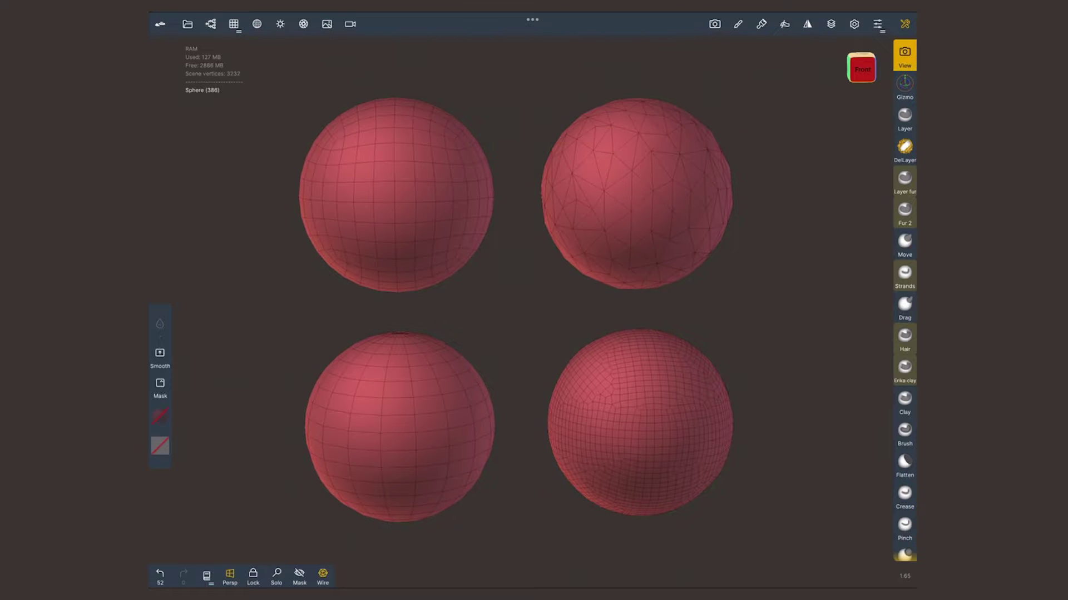
pyautogui.moveTo(517, 311)
pyautogui.mouseDown()
pyautogui.moveTo(519, 267)
pyautogui.moveTo(473, 270)
pyautogui.moveTo(520, 317)
pyautogui.moveTo(584, 331)
pyautogui.moveTo(583, 292)
pyautogui.moveTo(523, 292)
pyautogui.moveTo(522, 312)
pyautogui.mouseUp()
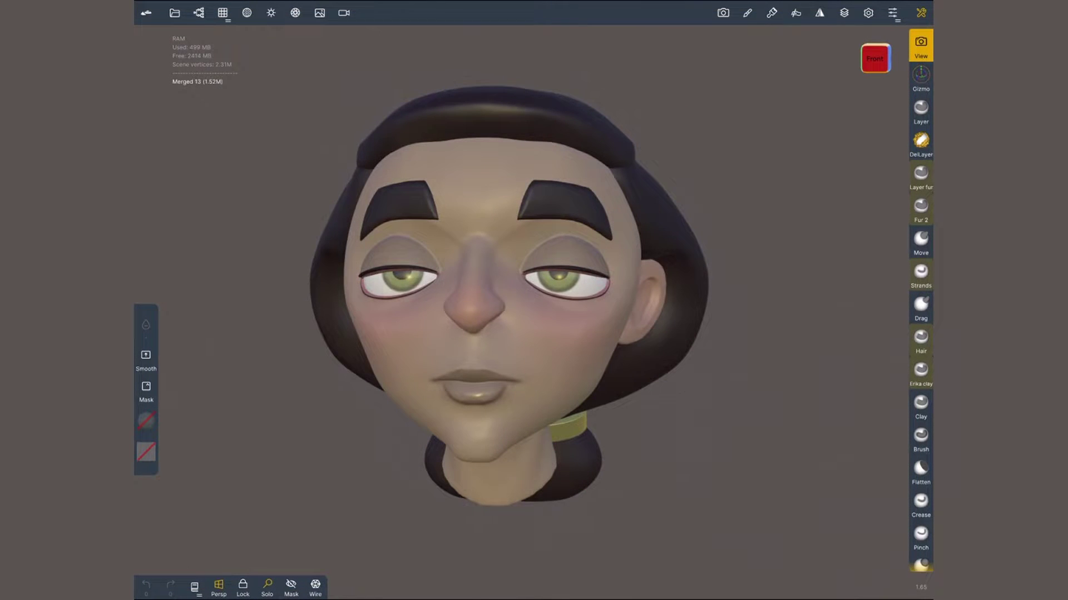
# Show the wireframe on the dense character head and examine the mesh around the nose, mouth and cheek.
pyautogui.click(315, 585)
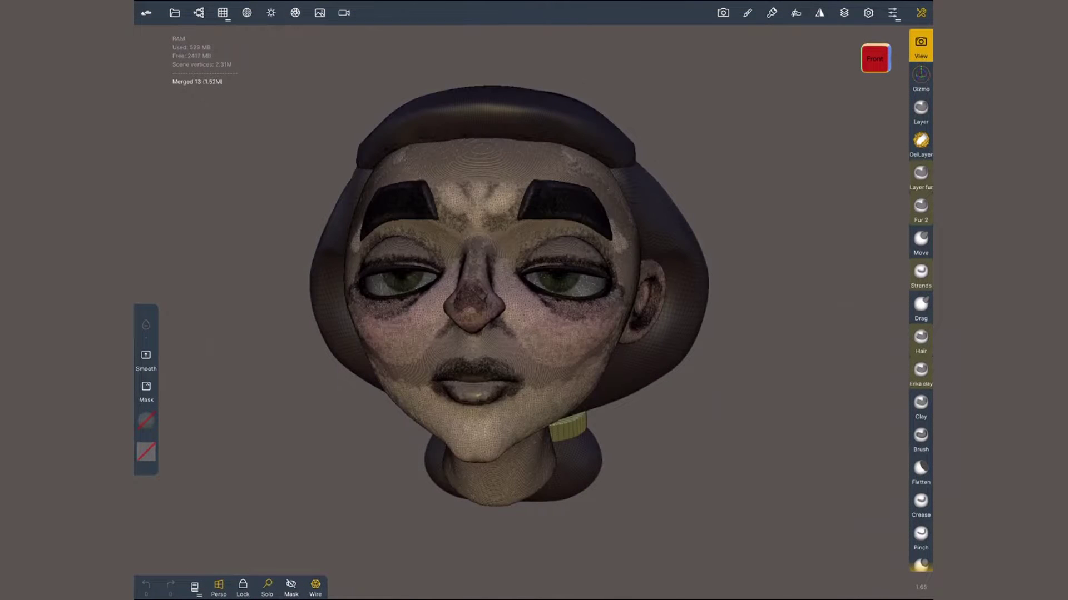
pyautogui.scroll(10, 499, 337)
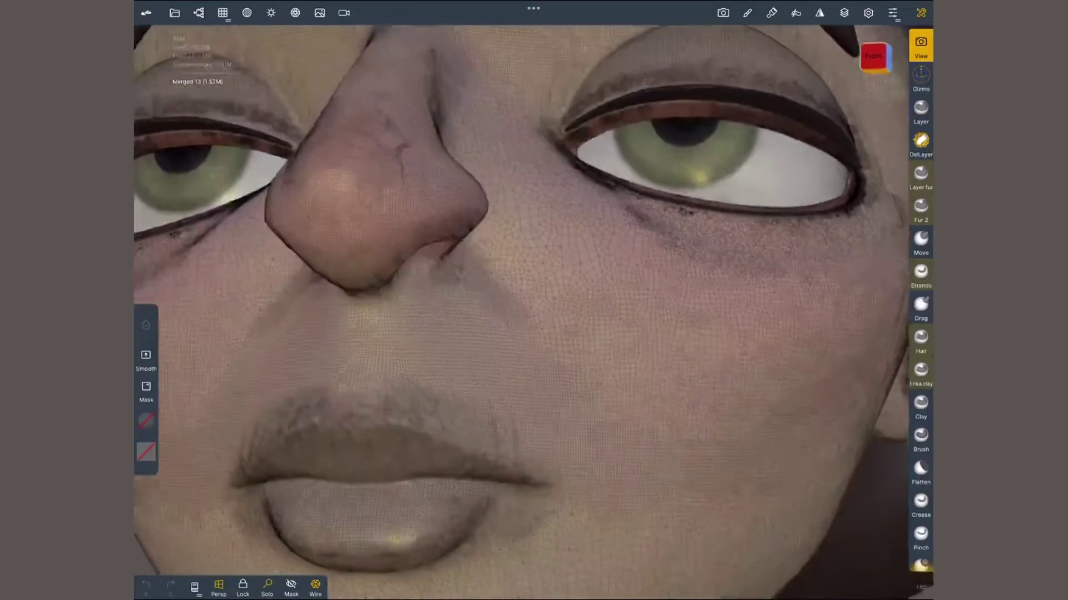
pyautogui.moveTo(501, 278); pyautogui.dragTo(500, 300)
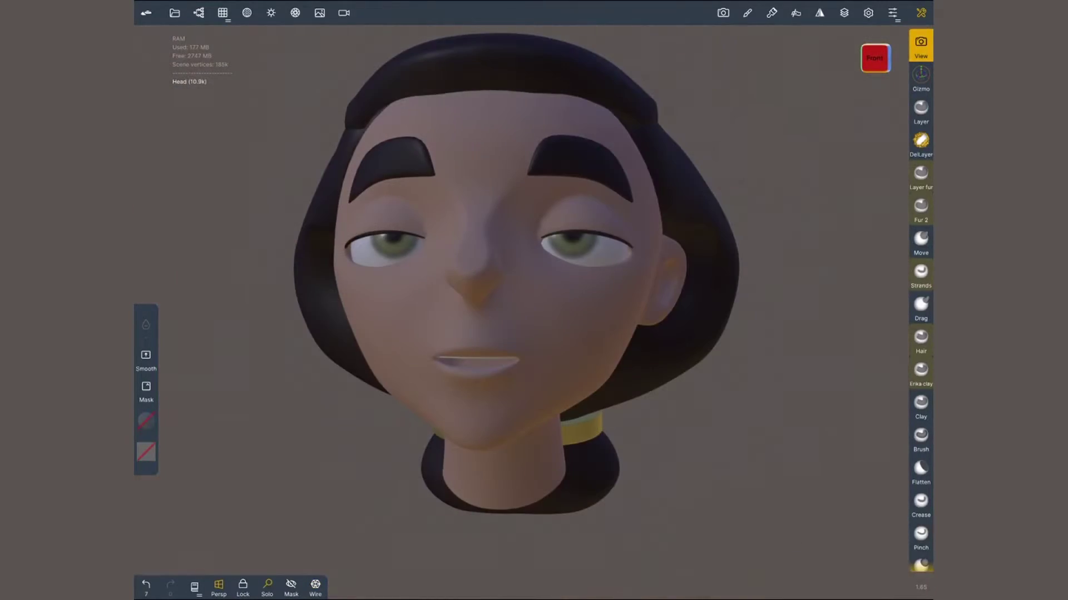
# Show the wireframe on the low-polygon head and examine the edge flow around the eyes and mouth.
pyautogui.press('w')
pyautogui.scroll(4, 500, 278)
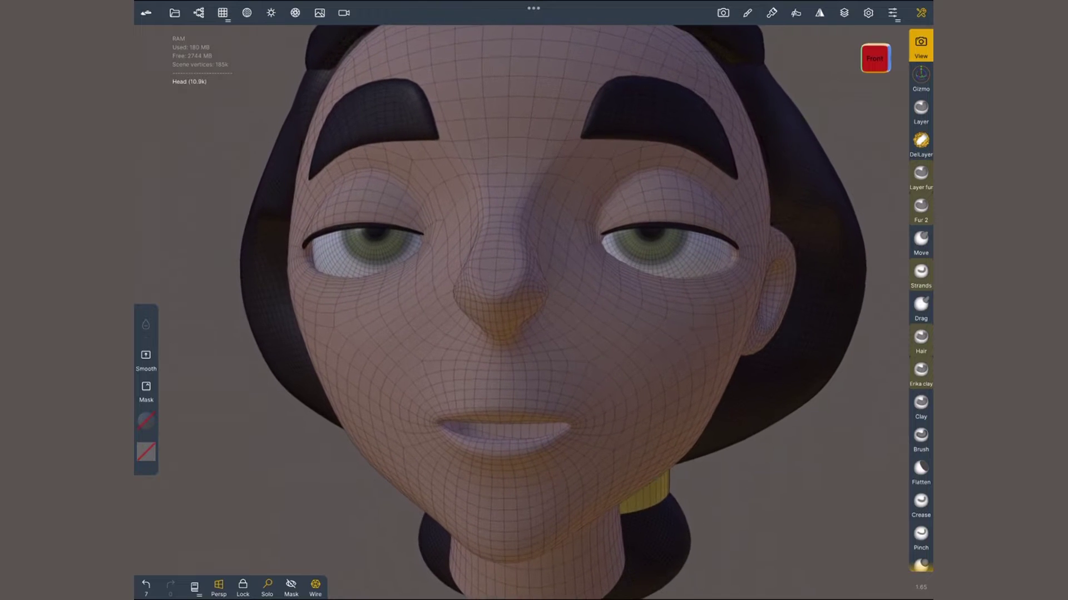
pyautogui.moveTo(501, 362); pyautogui.dragTo(500, 389)
pyautogui.scroll(-2, 512, 300)
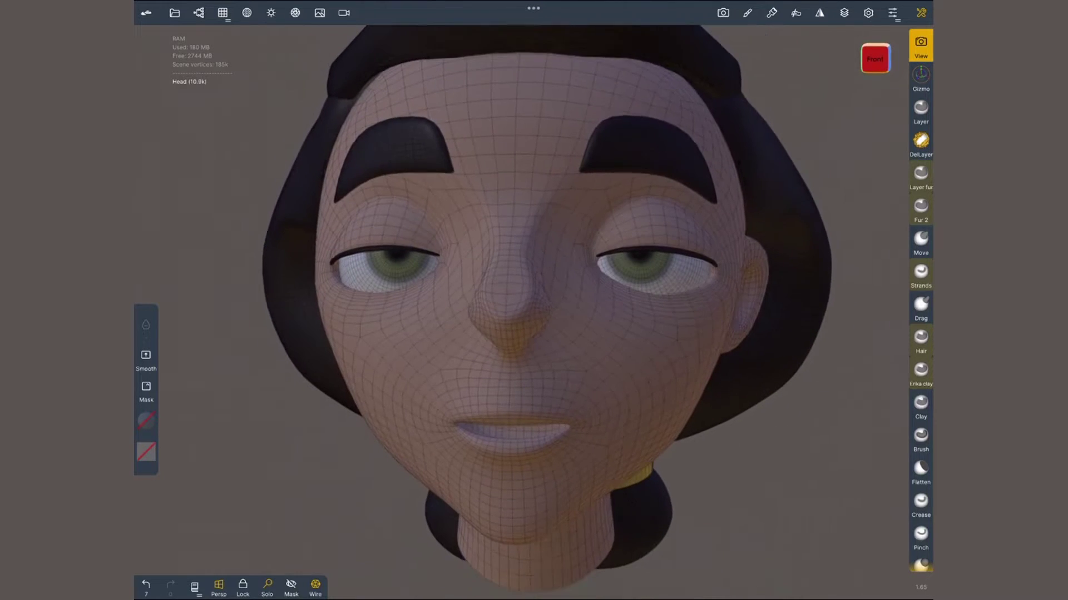
# Try the head at its lowest multiresolution level and undo the change.
pyautogui.click(222, 12)
pyautogui.moveTo(228, 181); pyautogui.dragTo(173, 182)
pyautogui.click(223, 12)
pyautogui.hotkey('ctrl', 'z')
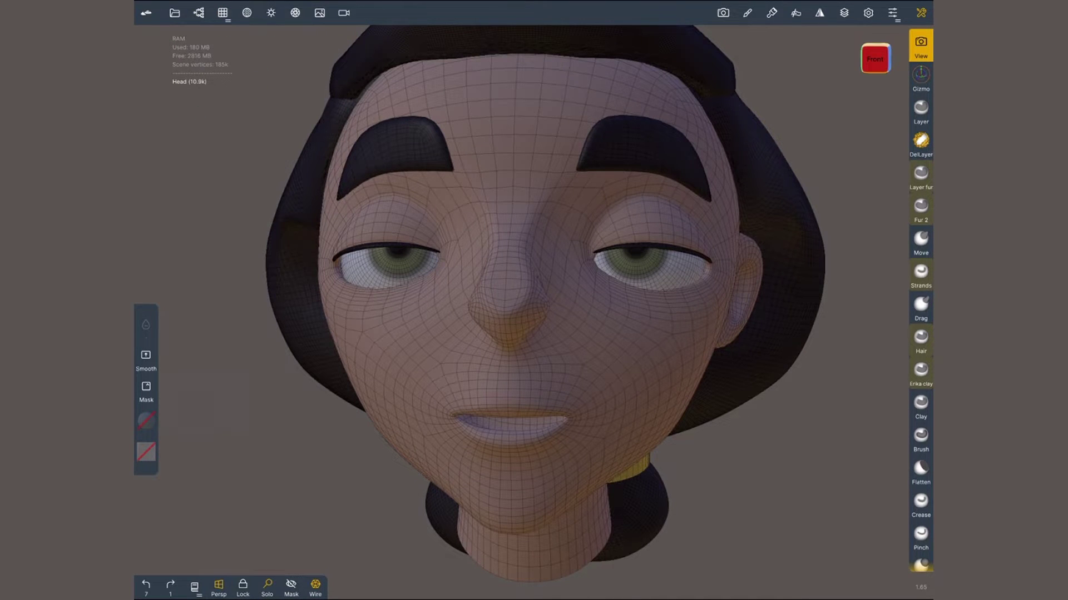
pyautogui.click(868, 13)
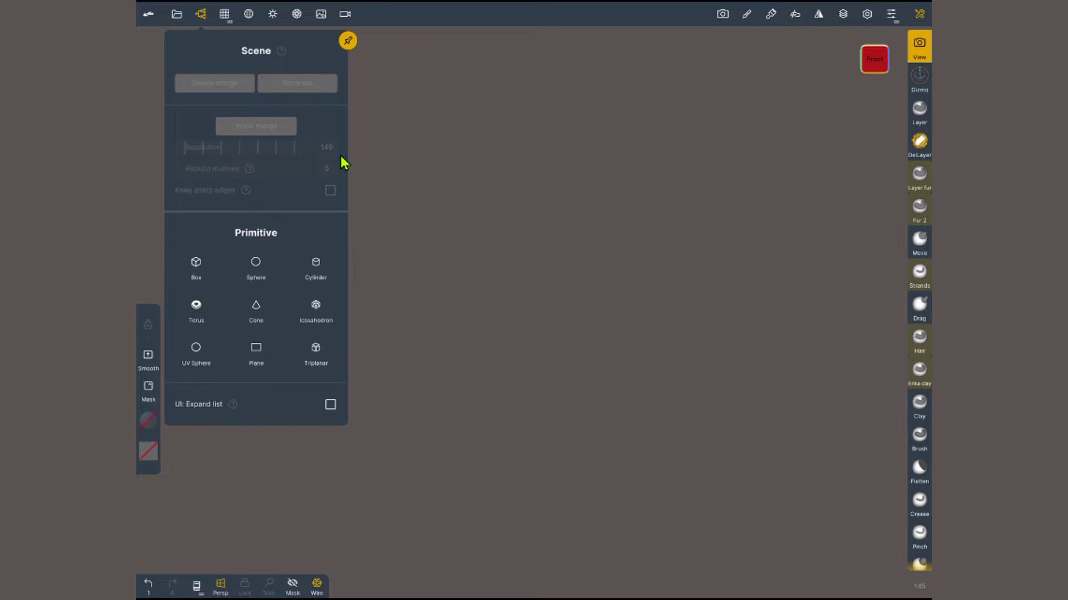
# Add a Box primitive to the empty scene with its wireframe displayed.
pyautogui.click(195, 267)
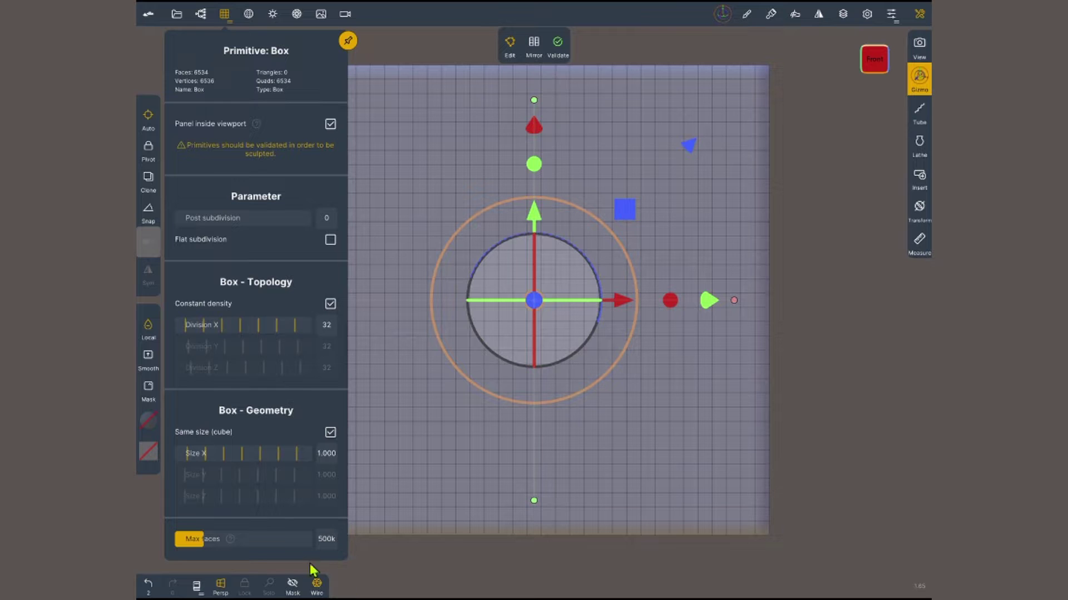
pyautogui.click(317, 585)
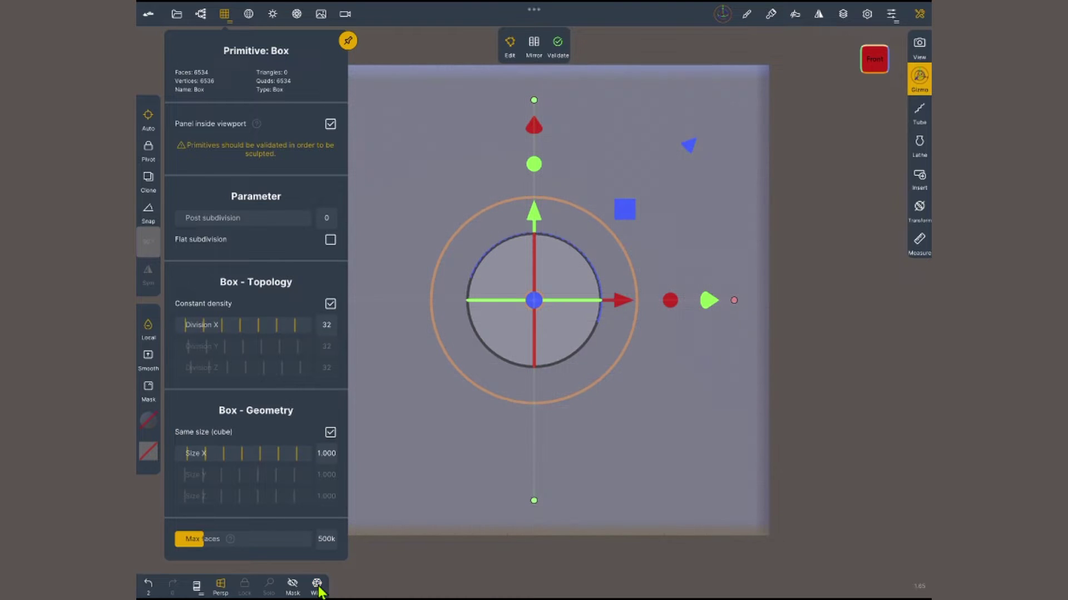
pyautogui.click(317, 585)
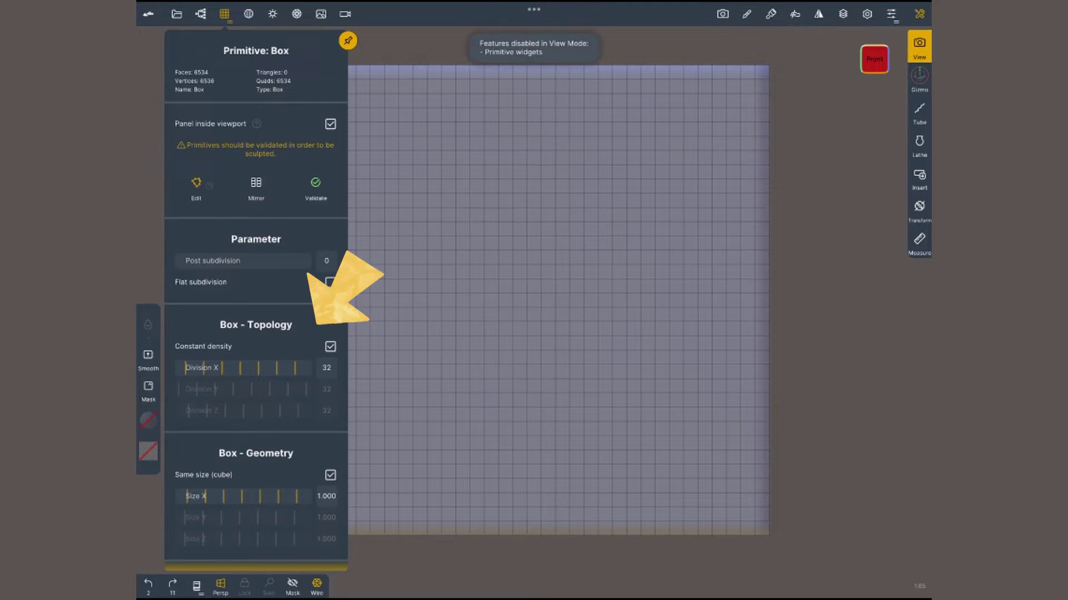
# Disable the box's constant density, set its divisions to X 1, Y 4 and Z 2, and keep post subdivision at 0.
pyautogui.scroll(-3, 590, 301)
pyautogui.moveTo(640, 289); pyautogui.dragTo(556, 311)
pyautogui.moveTo(677, 287); pyautogui.dragTo(632, 300)
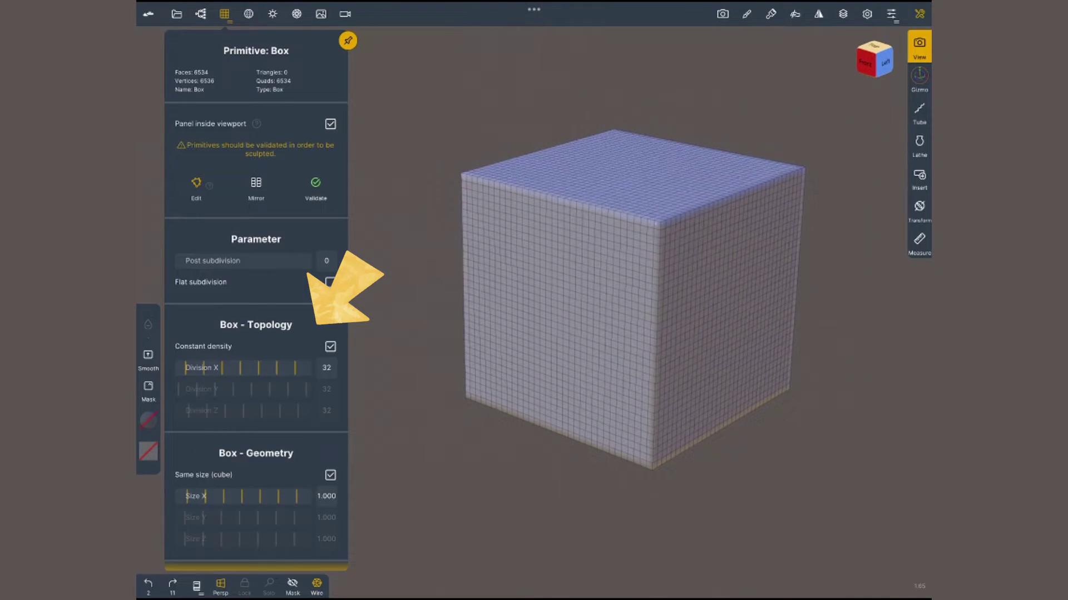
pyautogui.click(331, 346)
pyautogui.moveTo(258, 367); pyautogui.dragTo(176, 367)
pyautogui.moveTo(258, 388); pyautogui.dragTo(176, 389)
pyautogui.moveTo(267, 410); pyautogui.dragTo(176, 410)
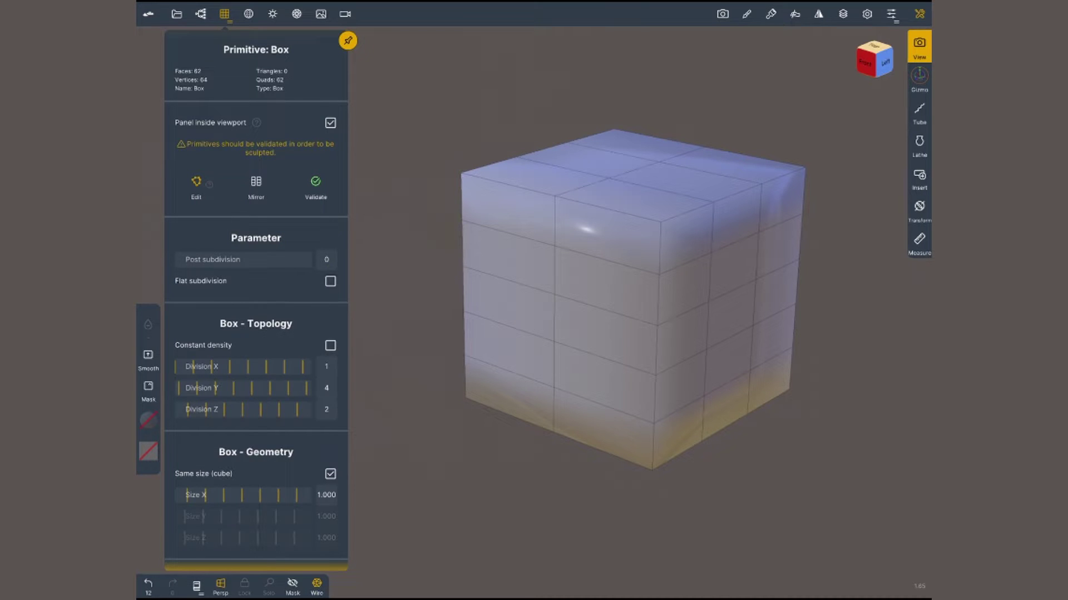
pyautogui.moveTo(178, 260)
pyautogui.mouseDown()
pyautogui.moveTo(208, 259)
pyautogui.moveTo(175, 260)
pyautogui.mouseUp()
# Capture a screenshot of the box and sketch an outlined quad split by a vertical and a horizontal line.
pyautogui.press('super+shift+3')
pyautogui.moveTo(425, 219); pyautogui.dragTo(425, 322)
pyautogui.moveTo(642, 278); pyautogui.dragTo(635, 378)
pyautogui.moveTo(426, 221); pyautogui.dragTo(625, 275)
pyautogui.moveTo(425, 323); pyautogui.dragTo(630, 385)
pyautogui.moveTo(539, 250); pyautogui.dragTo(532, 359)
pyautogui.moveTo(428, 268); pyautogui.dragTo(658, 339)
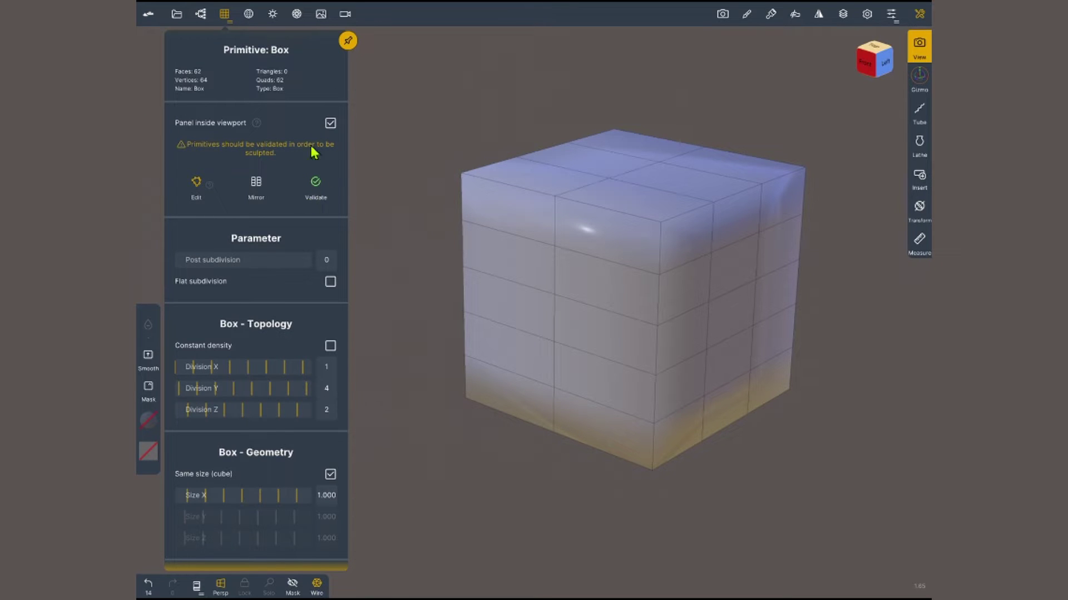
# Validate the box, subdivide it four times and return it to the lowest multiresolution level.
pyautogui.click(331, 177)
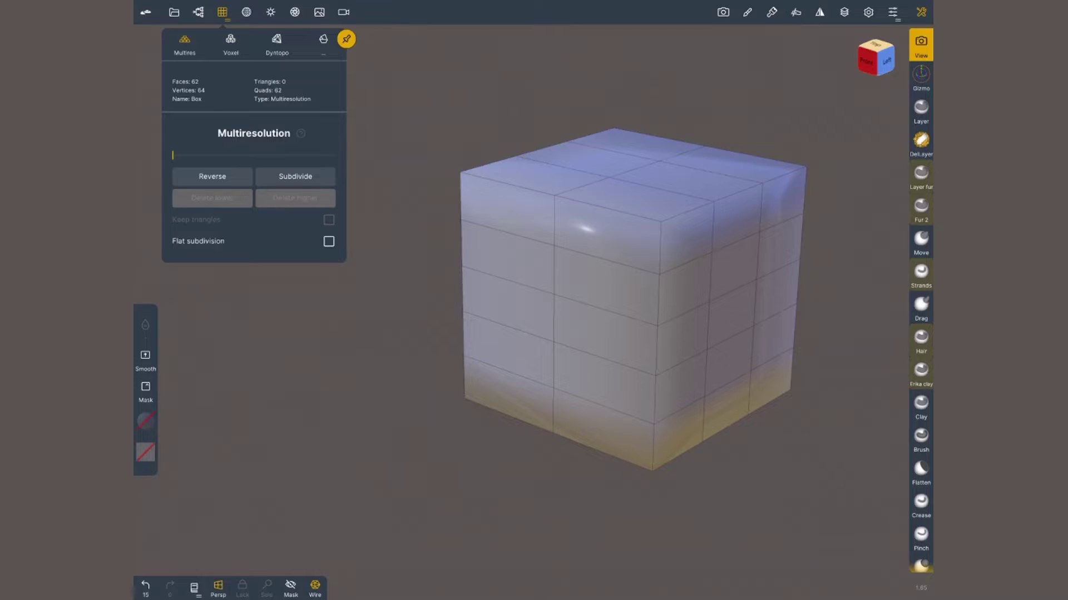
pyautogui.click(320, 177)
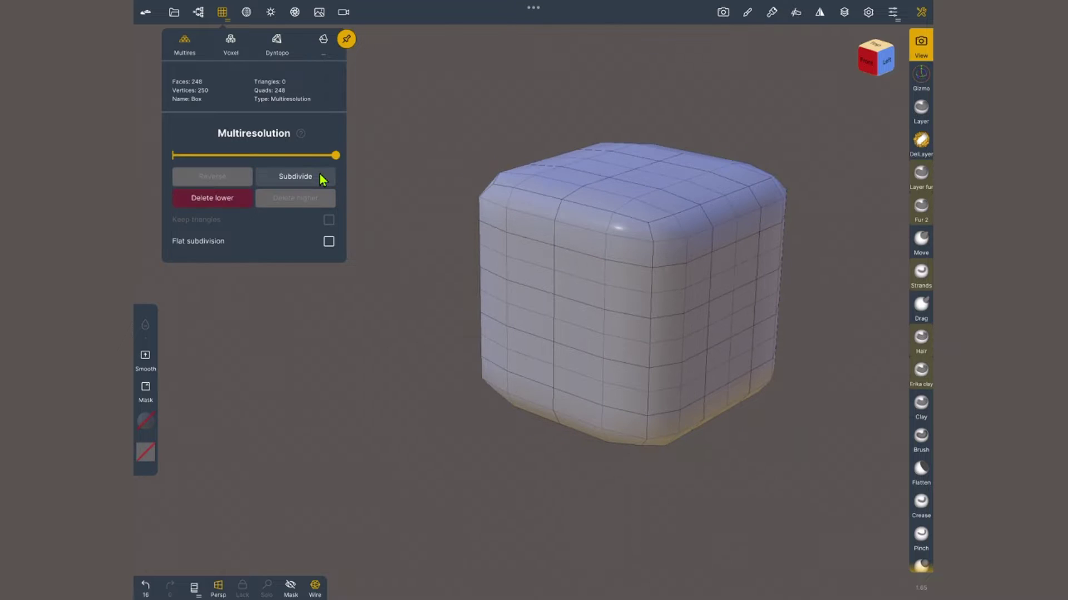
pyautogui.click(321, 178)
pyautogui.click(321, 178)
pyautogui.click(321, 178)
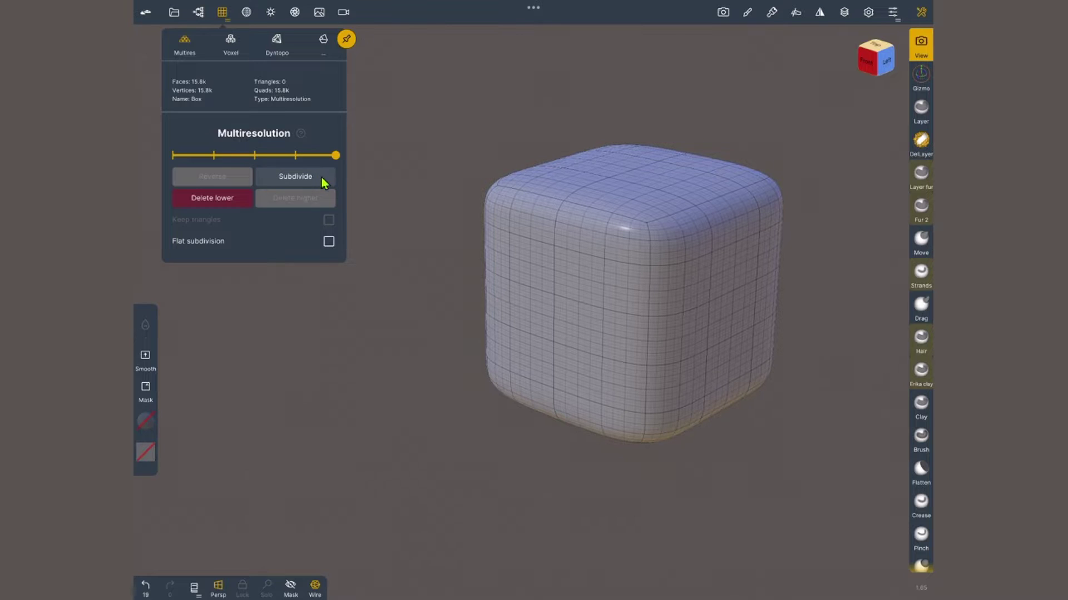
pyautogui.moveTo(341, 157); pyautogui.dragTo(179, 168)
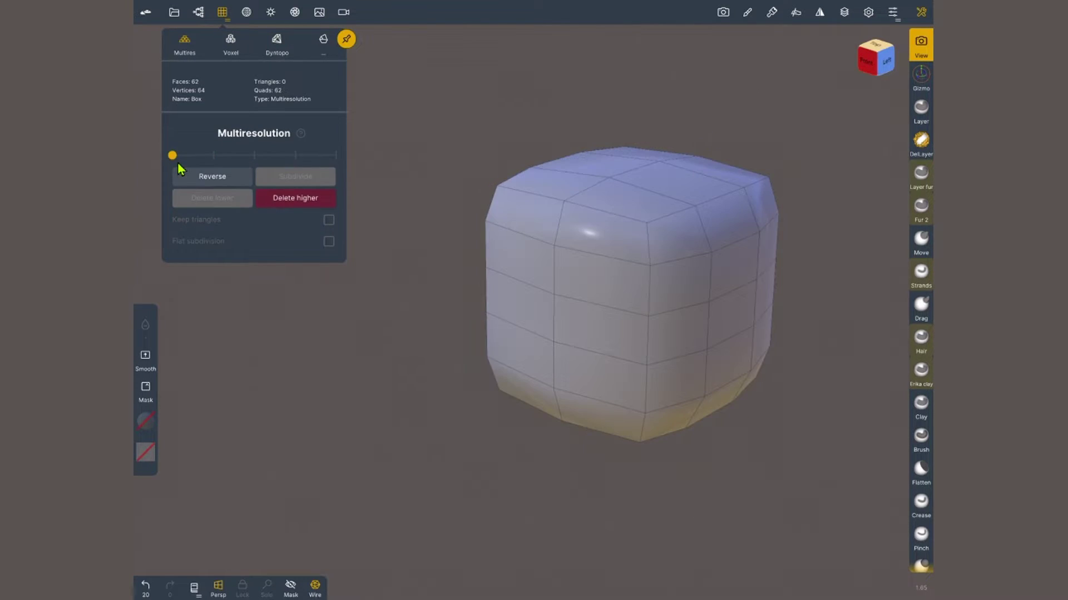
# Crease a smiling face into the box's front at the highest multiresolution level and stretch the box wider with Move at the lowest level.
pyautogui.moveTo(614, 247)
pyautogui.mouseDown()
pyautogui.moveTo(617, 312)
pyautogui.moveTo(588, 358)
pyautogui.moveTo(654, 386)
pyautogui.moveTo(610, 376)
pyautogui.moveTo(657, 382)
pyautogui.mouseUp()
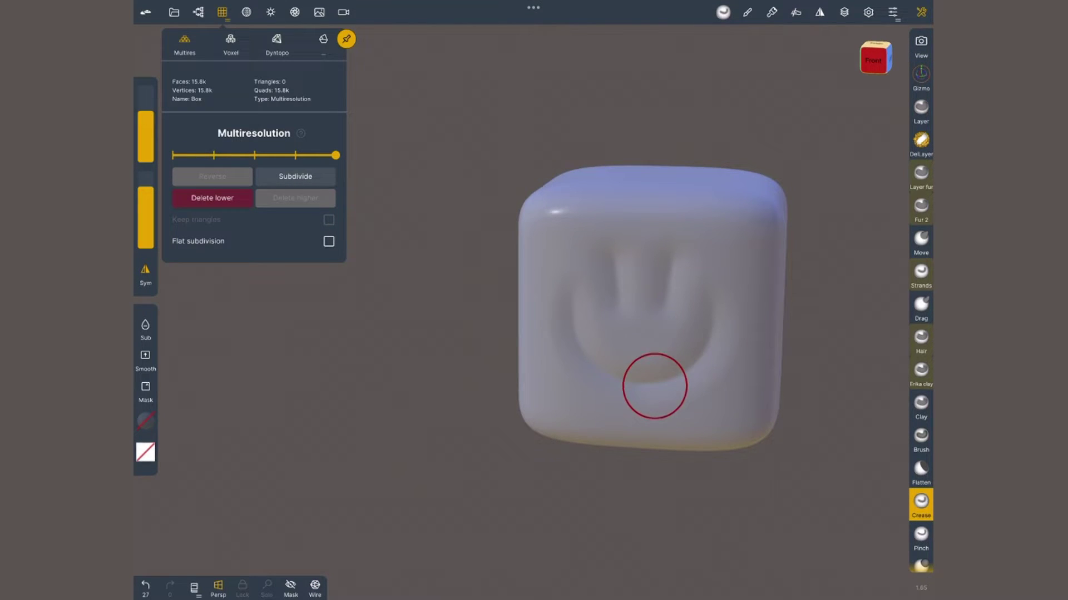
pyautogui.moveTo(615, 250); pyautogui.dragTo(625, 315)
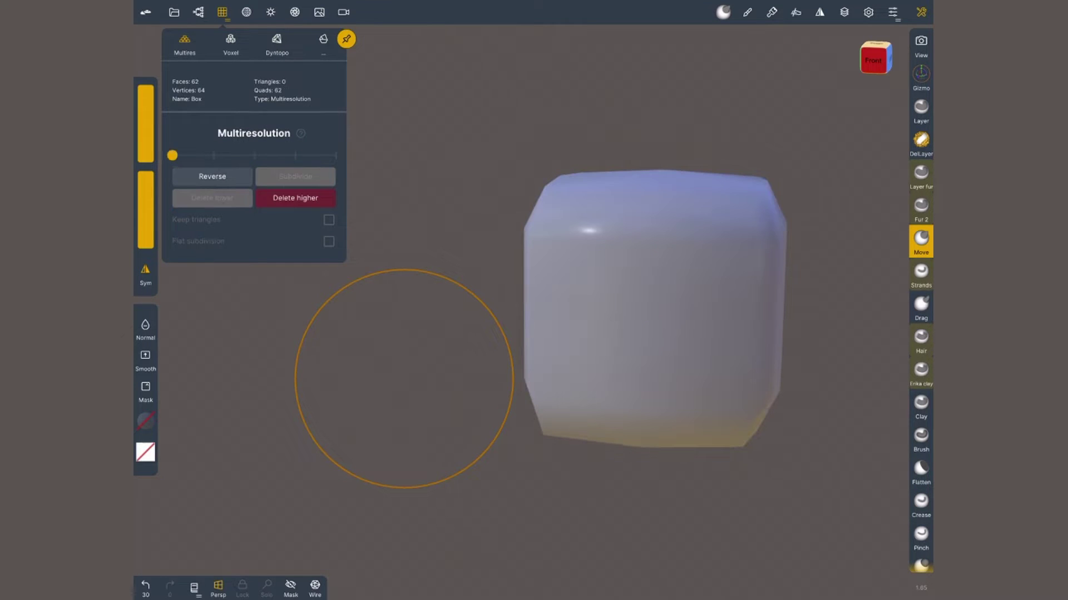
pyautogui.moveTo(745, 233)
pyautogui.mouseDown()
pyautogui.moveTo(763, 238)
pyautogui.moveTo(762, 334)
pyautogui.moveTo(828, 344)
pyautogui.moveTo(755, 386)
pyautogui.moveTo(810, 410)
pyautogui.mouseUp()
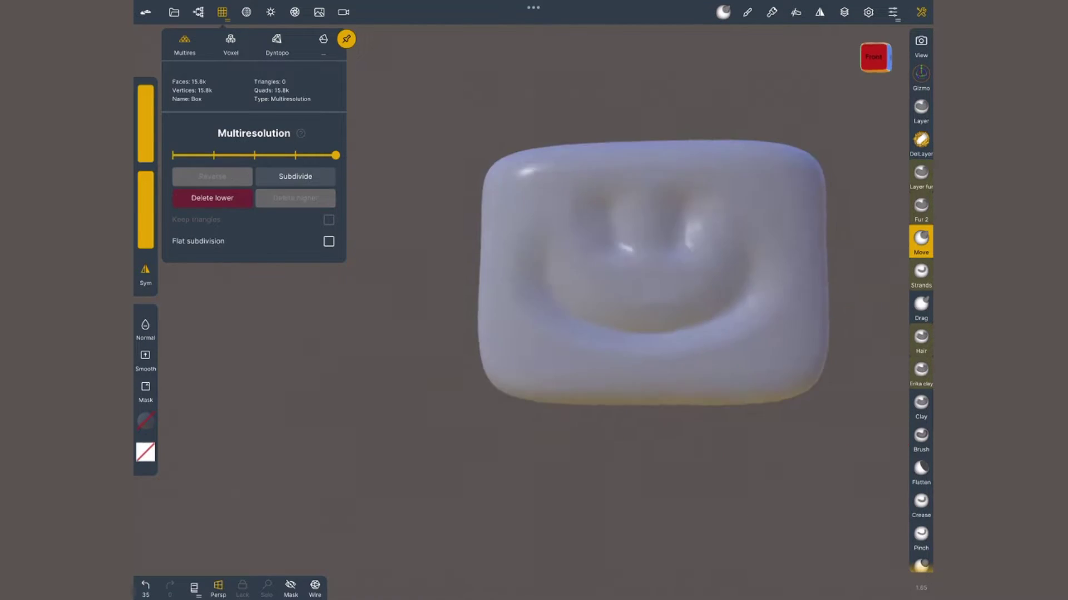
pyautogui.moveTo(347, 435)
pyautogui.mouseDown()
pyautogui.moveTo(348, 312)
pyautogui.moveTo(348, 435)
pyautogui.mouseUp()
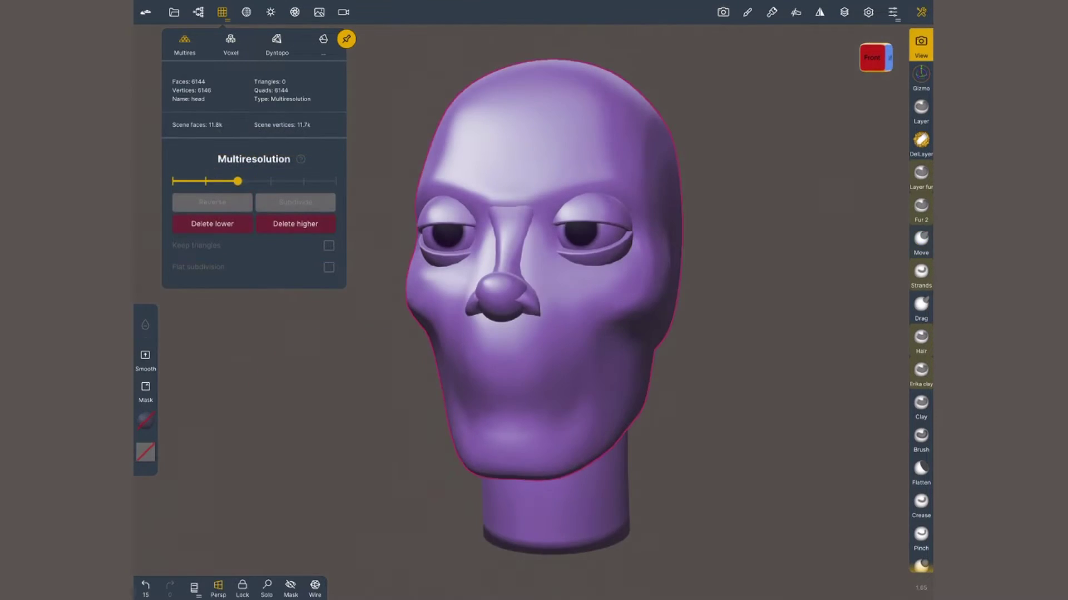
# Show the purple head's wireframe, raise it to its highest multiresolution level and subdivide it once more.
pyautogui.click(314, 585)
pyautogui.moveTo(238, 181); pyautogui.dragTo(336, 181)
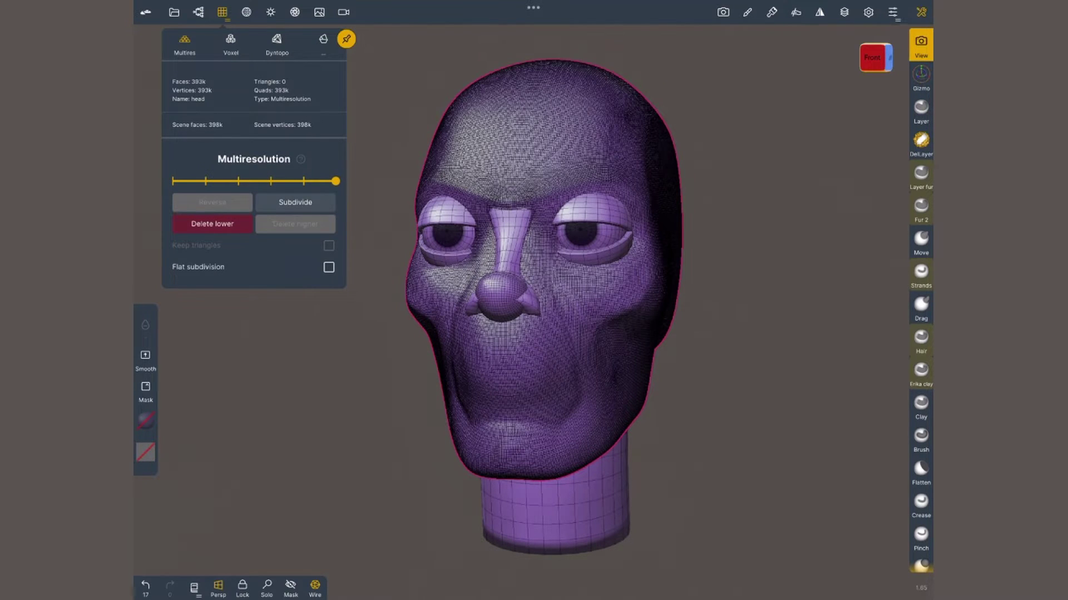
pyautogui.click(274, 203)
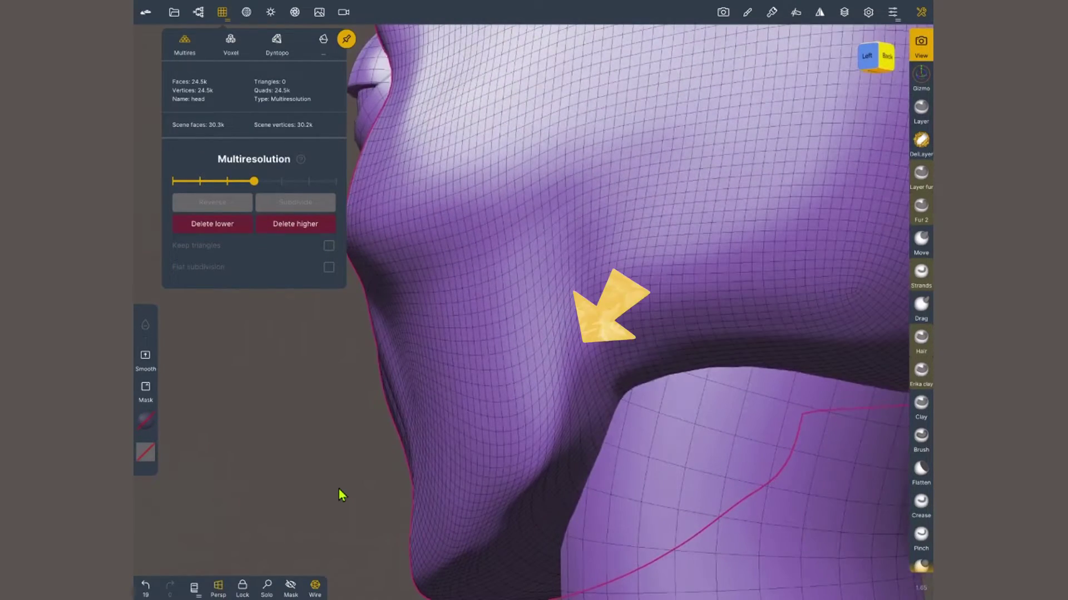
# Voxel remesh the purple head at resolution 101.
pyautogui.click(239, 50)
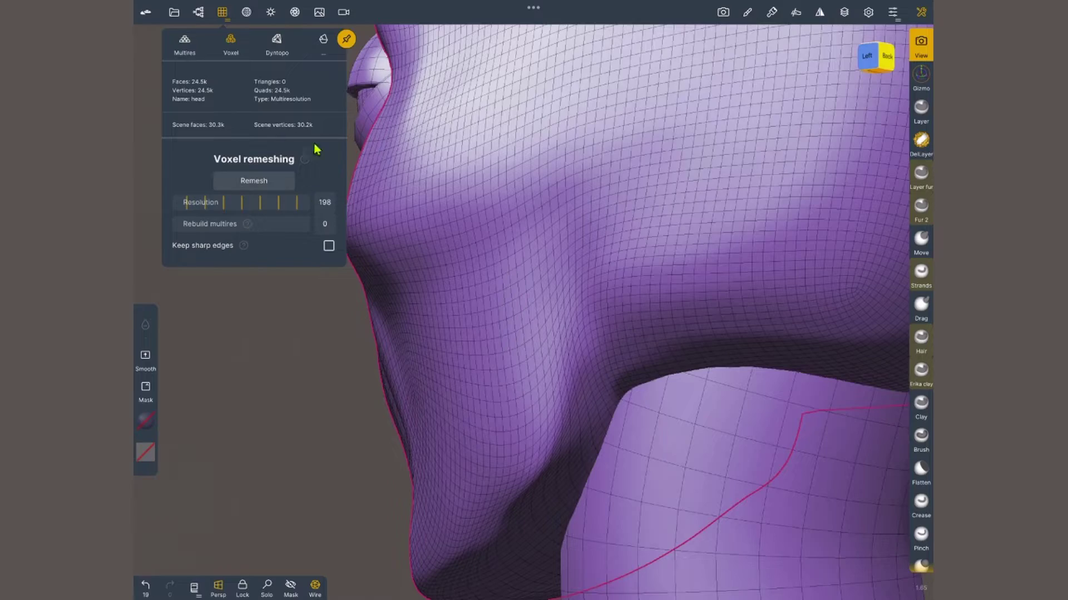
pyautogui.scroll(-3, 196, 376)
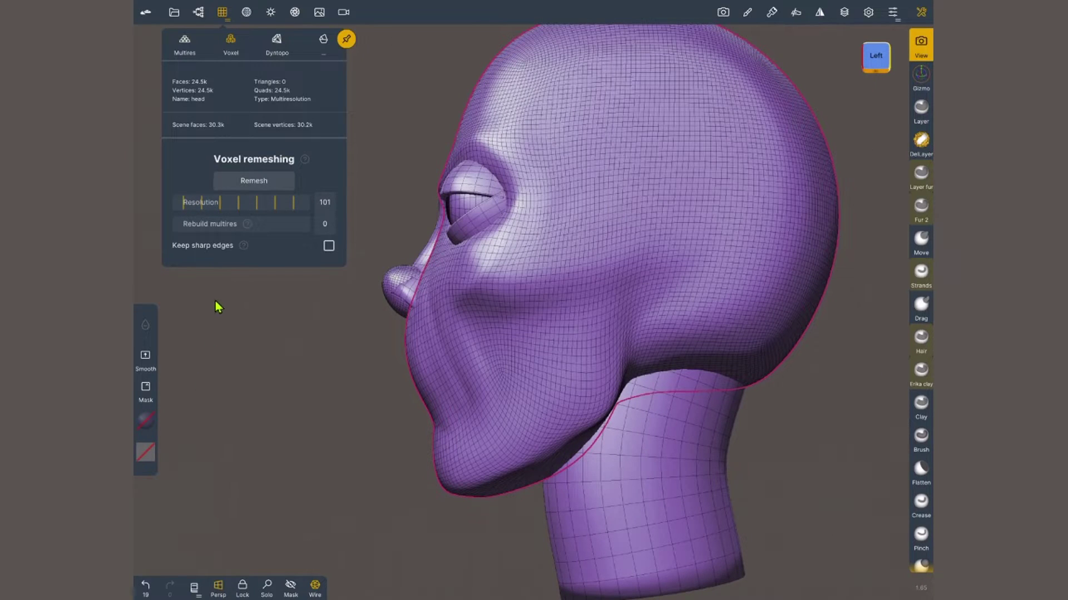
pyautogui.click(254, 180)
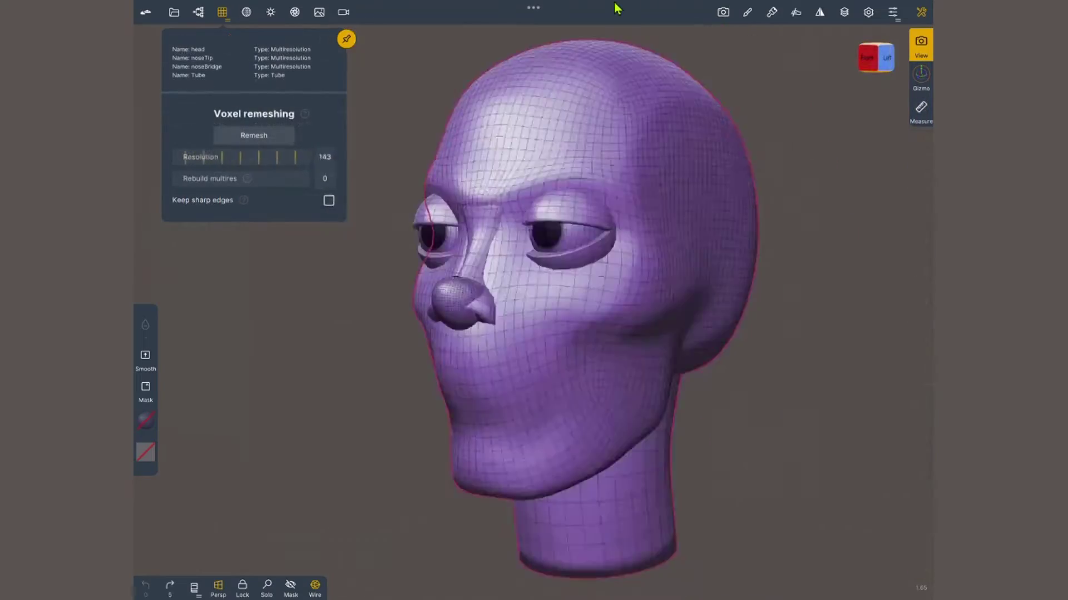
pyautogui.press('Return')
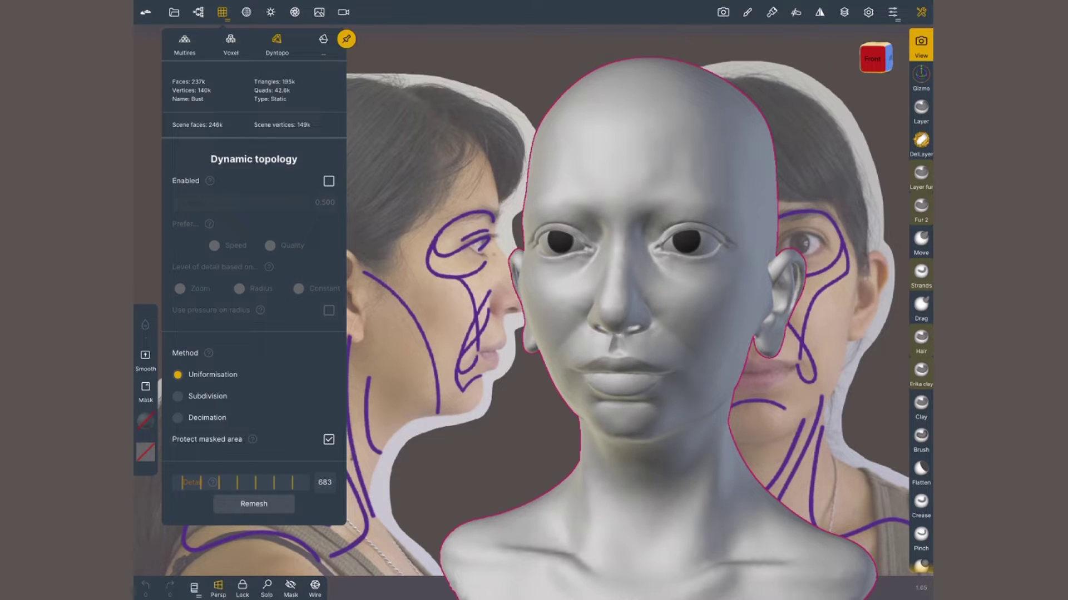
# Show the bust's wireframe, turn the bust slightly and bring up its voxel remeshing settings.
pyautogui.press('w')
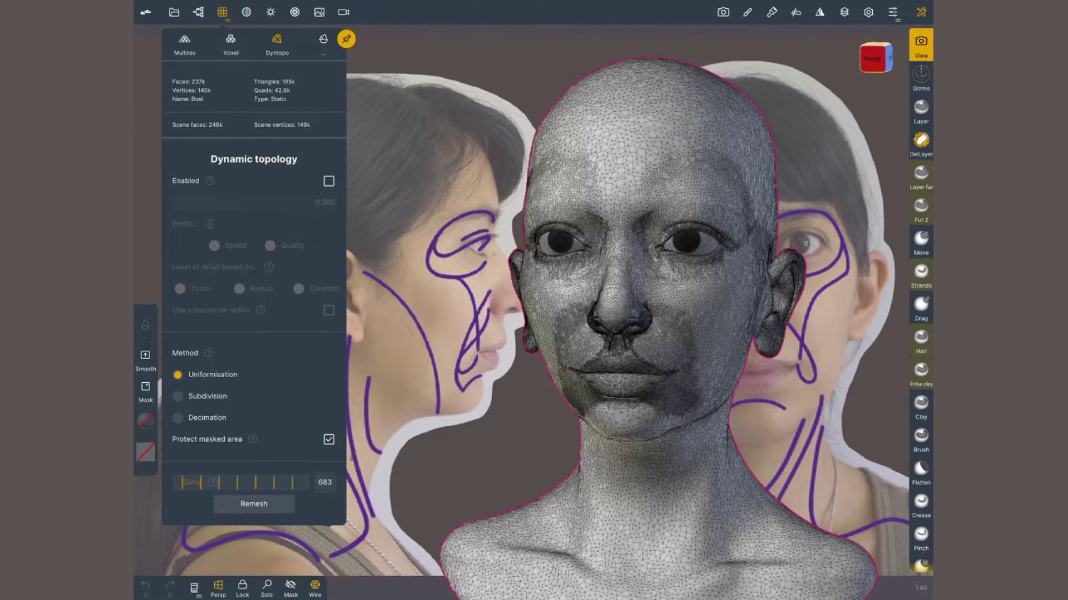
pyautogui.moveTo(634, 311); pyautogui.dragTo(598, 314)
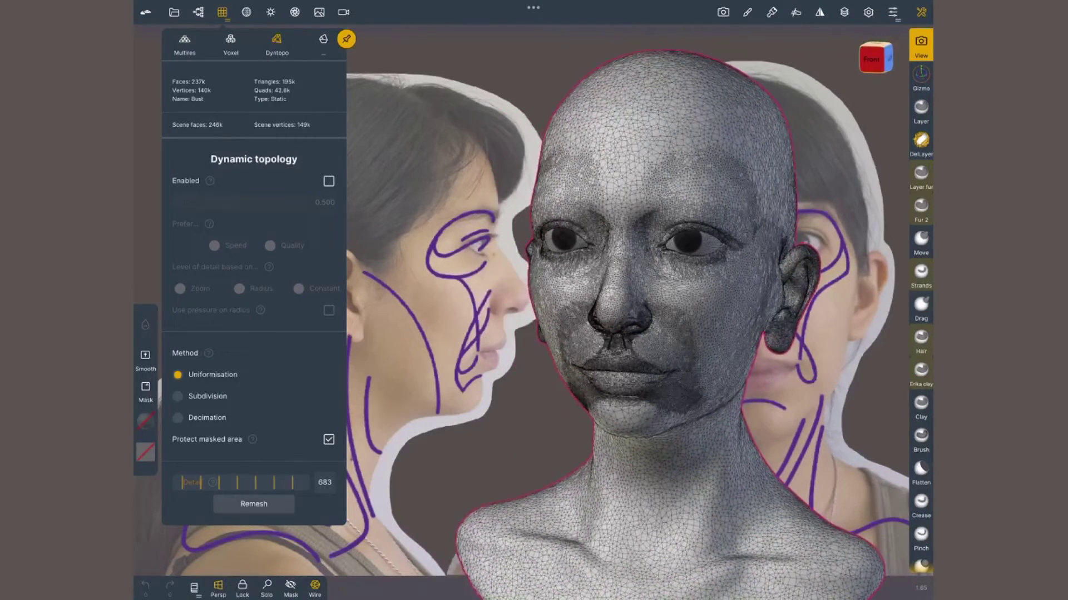
pyautogui.click(230, 45)
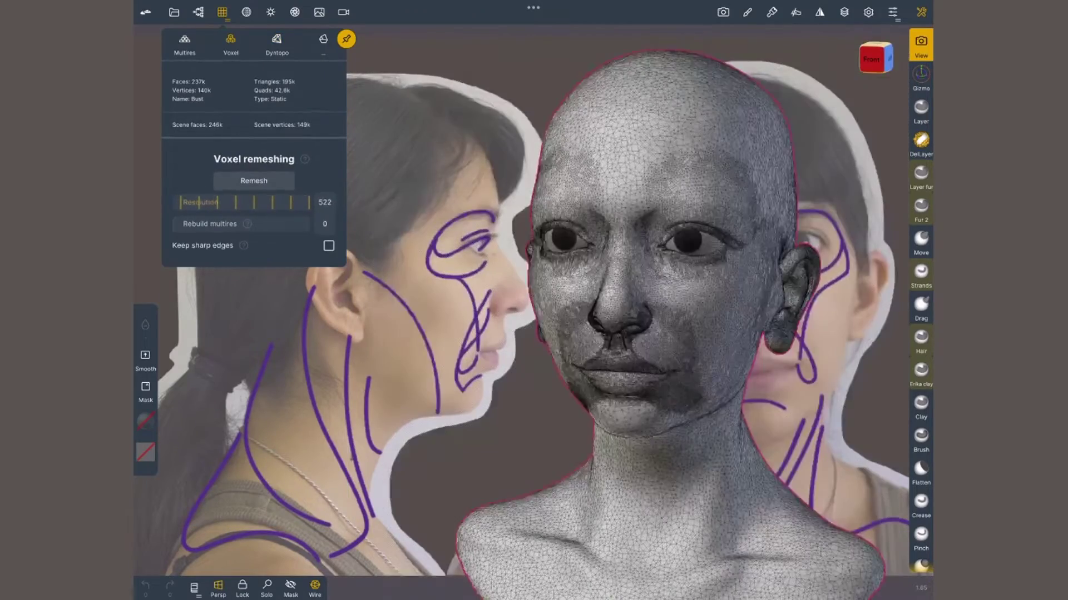
pyautogui.click(254, 180)
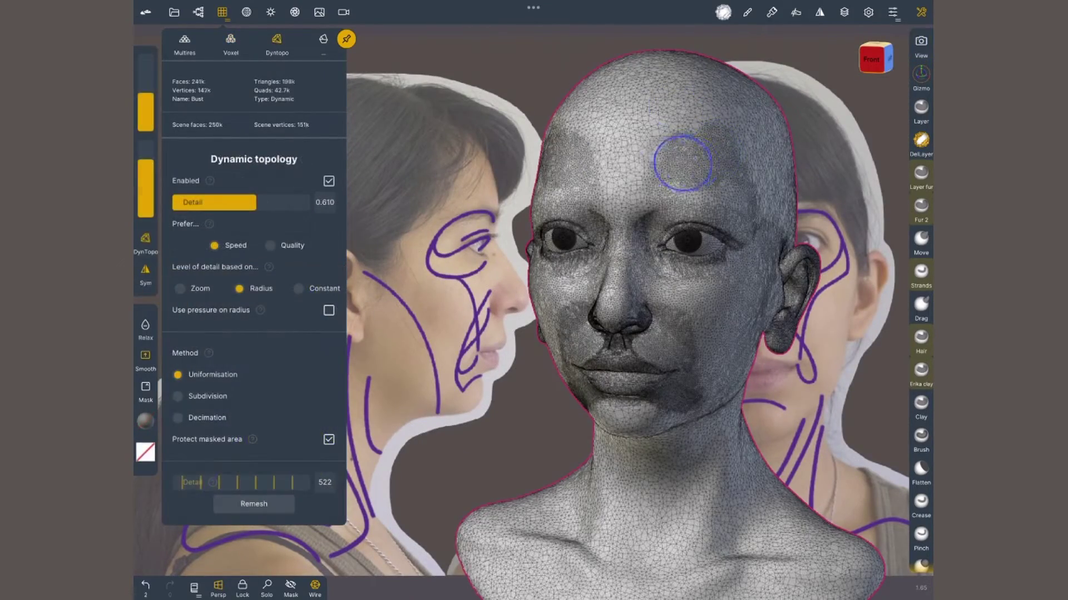
# Brush the bust's forehead with dynamic topology enabled, lowering the detail to 0.216 and enlarging the brush between strokes.
pyautogui.moveTo(684, 159)
pyautogui.mouseDown()
pyautogui.moveTo(606, 148)
pyautogui.moveTo(695, 121)
pyautogui.moveTo(709, 129)
pyautogui.mouseUp()
pyautogui.moveTo(256, 202); pyautogui.dragTo(201, 202)
pyautogui.moveTo(145, 93); pyautogui.dragTo(146, 76)
pyautogui.moveTo(708, 130)
pyautogui.mouseDown()
pyautogui.moveTo(699, 95)
pyautogui.moveTo(632, 114)
pyautogui.moveTo(644, 134)
pyautogui.moveTo(674, 111)
pyautogui.moveTo(717, 126)
pyautogui.mouseUp()
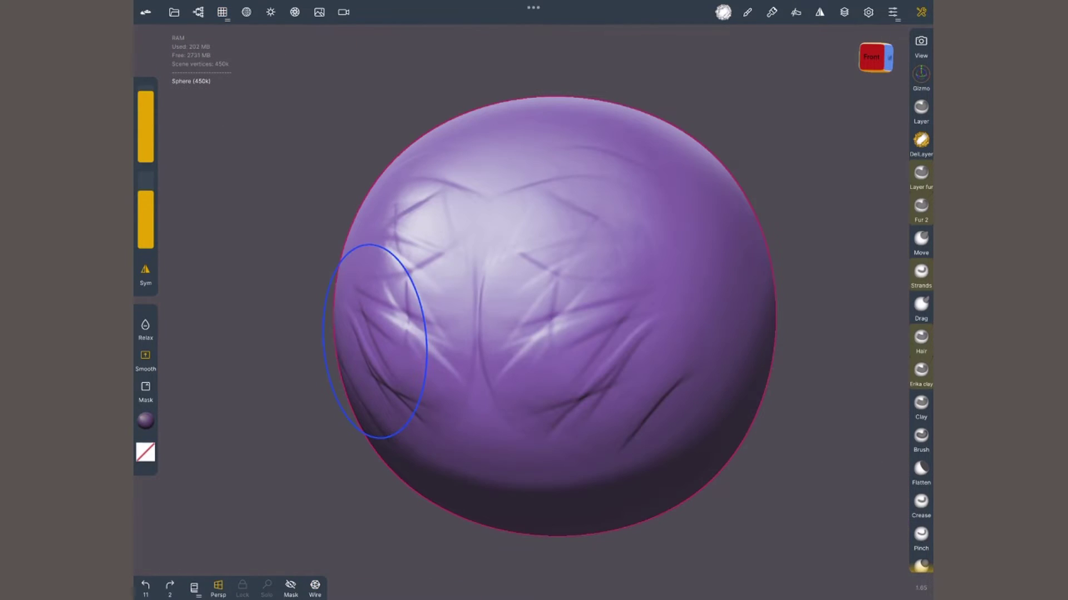
# Smooth the creases on the front of the purple sphere and enable dynamic topology.
pyautogui.moveTo(375, 341)
pyautogui.mouseDown()
pyautogui.moveTo(579, 274)
pyautogui.moveTo(536, 232)
pyautogui.moveTo(593, 343)
pyautogui.moveTo(598, 246)
pyautogui.moveTo(534, 445)
pyautogui.mouseUp()
pyautogui.click(222, 12)
pyautogui.click(276, 45)
pyautogui.click(328, 155)
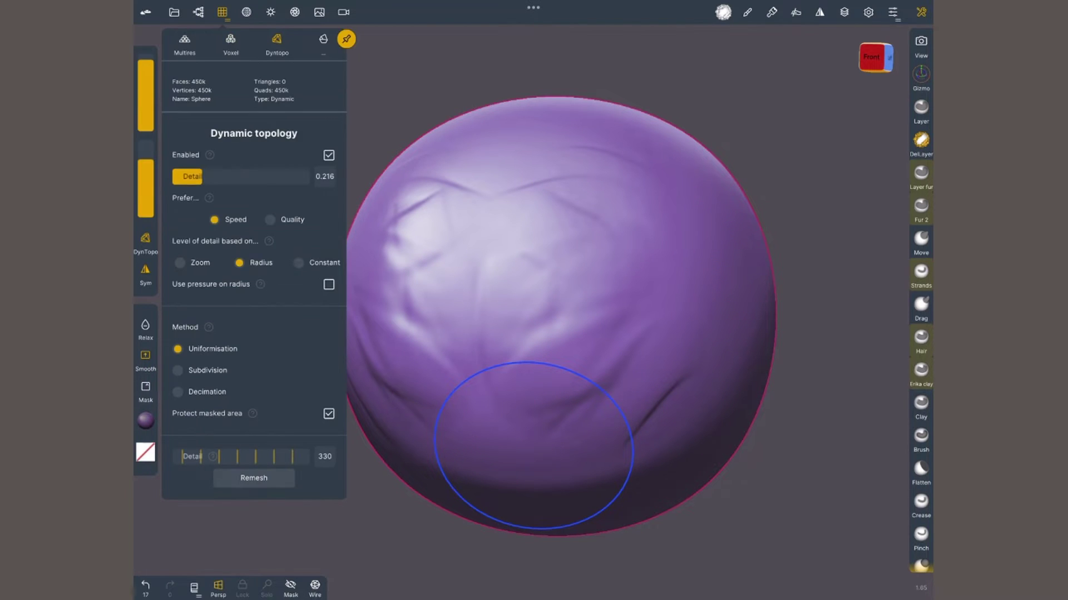
# Smooth the sphere's front with dynamic topology, show its wireframe and raise the detail to 0.803.
pyautogui.click(315, 585)
pyautogui.moveTo(534, 444)
pyautogui.mouseDown()
pyautogui.moveTo(615, 179)
pyautogui.moveTo(639, 401)
pyautogui.moveTo(603, 251)
pyautogui.moveTo(483, 393)
pyautogui.moveTo(523, 392)
pyautogui.mouseUp()
pyautogui.click(315, 585)
pyautogui.moveTo(781, 481)
pyautogui.mouseDown()
pyautogui.moveTo(801, 472)
pyautogui.moveTo(767, 464)
pyautogui.moveTo(782, 481)
pyautogui.mouseUp()
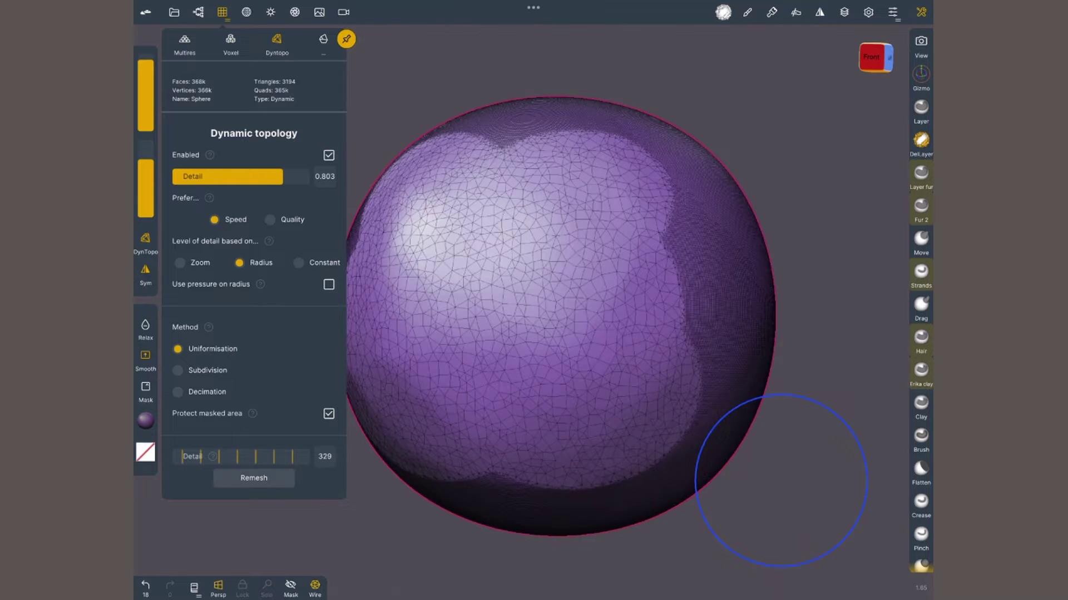
# Rework the sphere's front with dynamic topology strokes, reducing the brush size partway through.
pyautogui.moveTo(572, 347)
pyautogui.mouseDown()
pyautogui.moveTo(579, 399)
pyautogui.moveTo(503, 410)
pyautogui.mouseUp()
pyautogui.moveTo(146, 61)
pyautogui.mouseDown()
pyautogui.moveTo(146, 118)
pyautogui.moveTo(146, 98)
pyautogui.mouseUp()
pyautogui.moveTo(615, 179)
pyautogui.mouseDown()
pyautogui.moveTo(513, 256)
pyautogui.moveTo(603, 279)
pyautogui.moveTo(528, 302)
pyautogui.moveTo(591, 352)
pyautogui.moveTo(538, 440)
pyautogui.moveTo(555, 352)
pyautogui.moveTo(478, 204)
pyautogui.moveTo(493, 290)
pyautogui.moveTo(485, 347)
pyautogui.mouseUp()
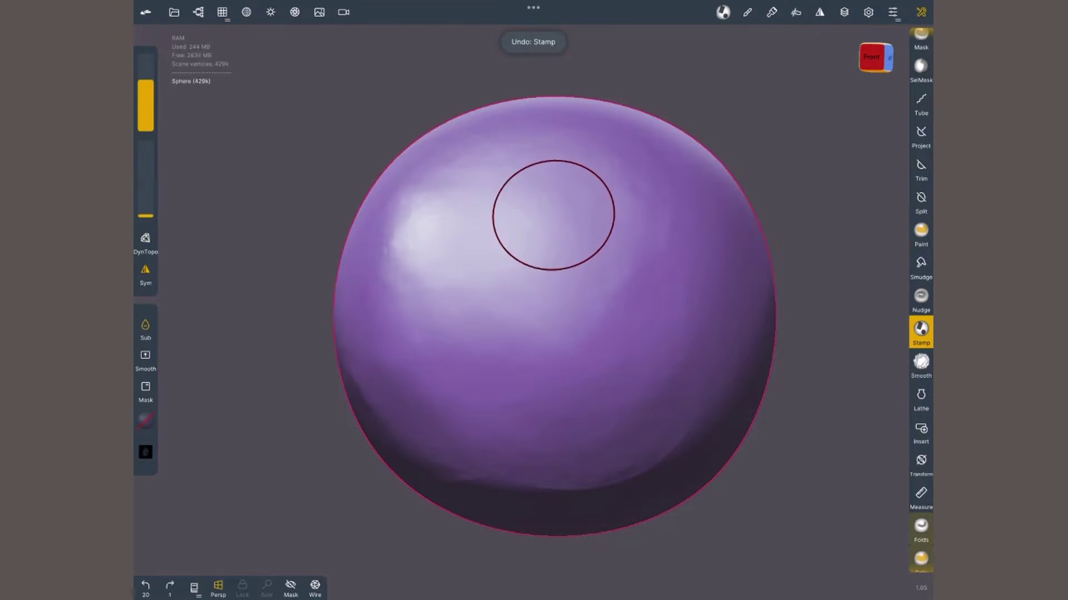
# Stamp a pore texture in several patches across the sphere's front and show the wireframe.
pyautogui.moveTo(551, 216); pyautogui.dragTo(658, 174)
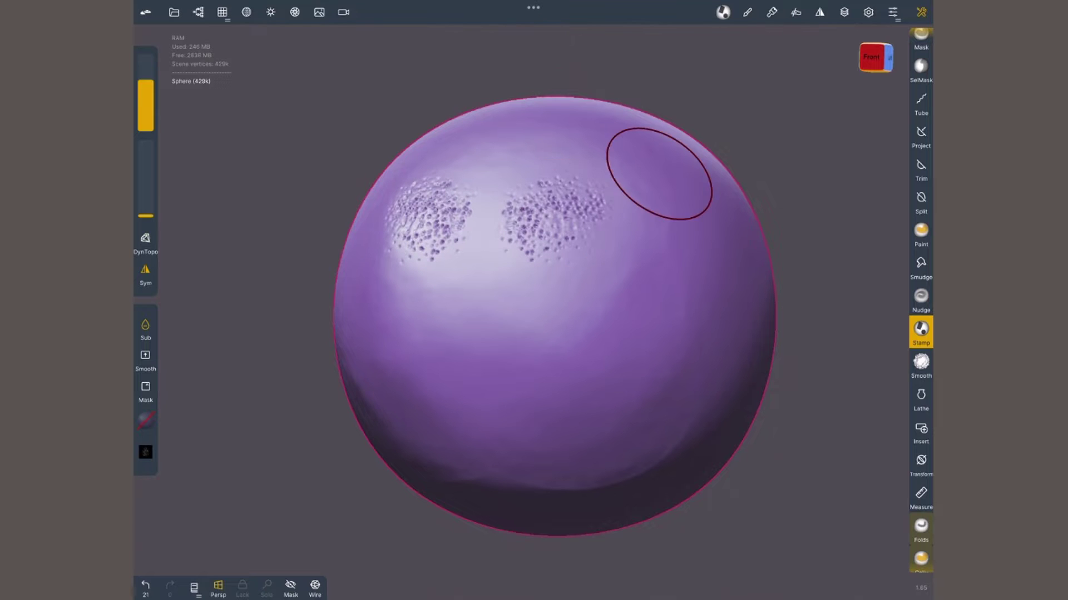
pyautogui.moveTo(615, 292); pyautogui.dragTo(634, 297)
pyautogui.moveTo(535, 293); pyautogui.dragTo(538, 296)
pyautogui.moveTo(557, 352); pyautogui.dragTo(558, 358)
pyautogui.moveTo(481, 410); pyautogui.dragTo(572, 375)
pyautogui.click(314, 589)
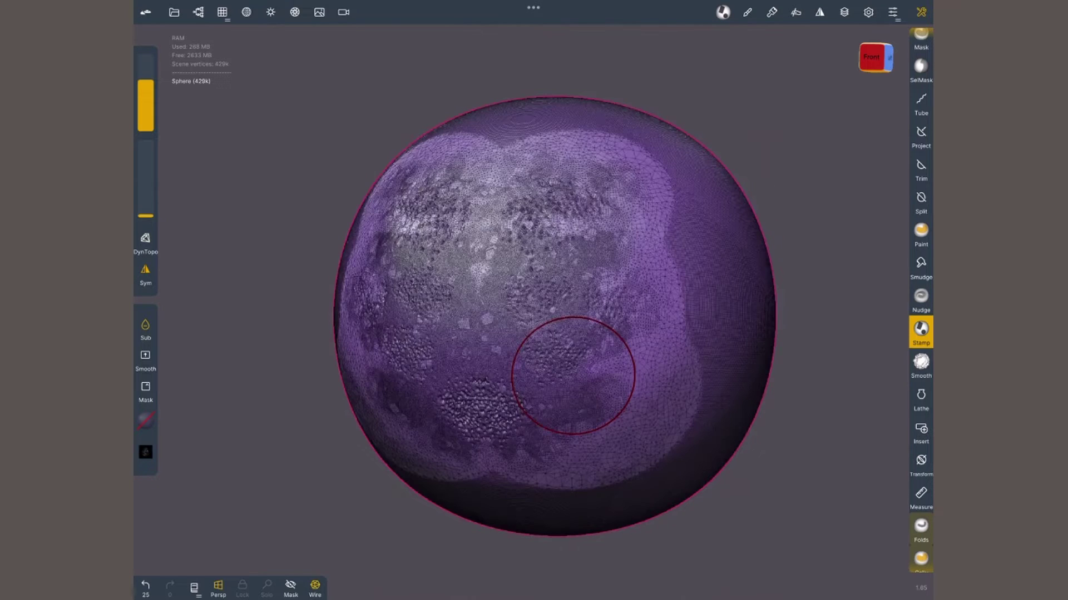
pyautogui.moveTo(806, 334); pyautogui.dragTo(811, 289)
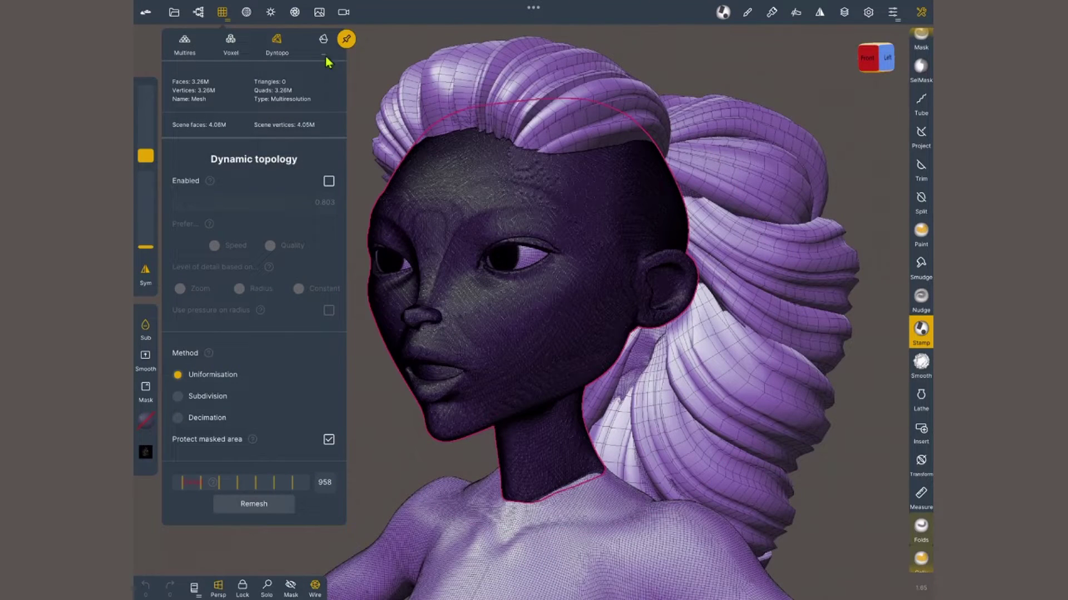
# Decimate the character's head once at 50% target triangles and twice at 13.9%.
pyautogui.click(310, 41)
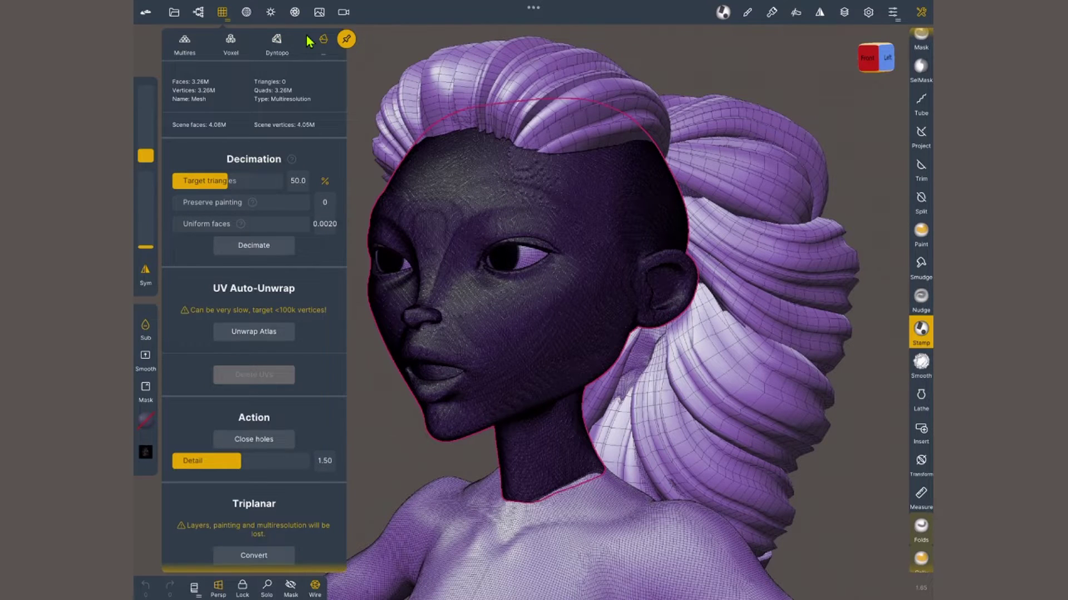
pyautogui.click(254, 245)
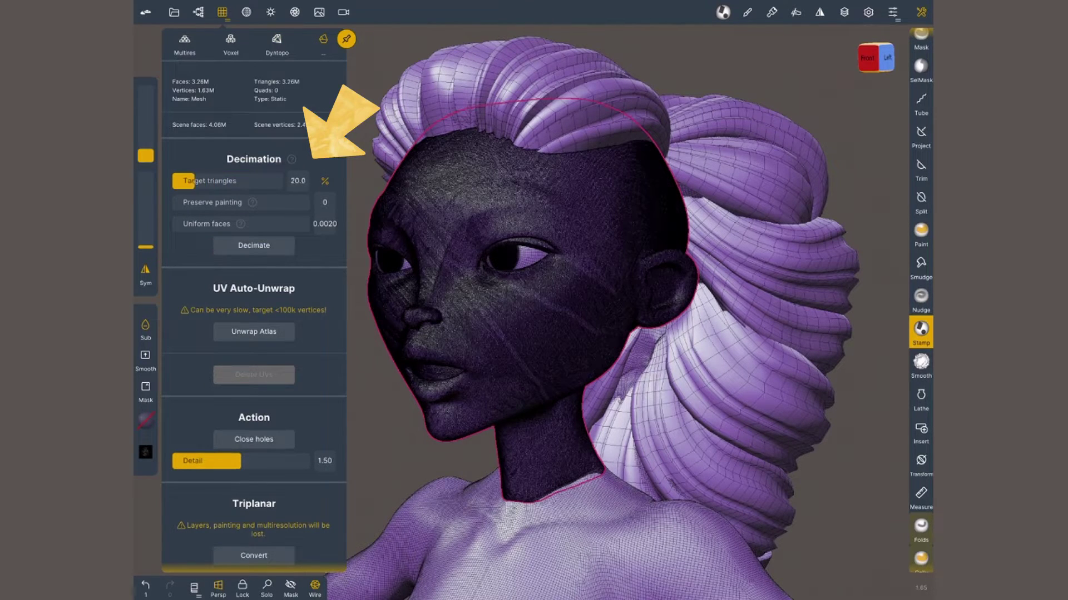
pyautogui.moveTo(193, 181); pyautogui.dragTo(187, 181)
pyautogui.click(254, 245)
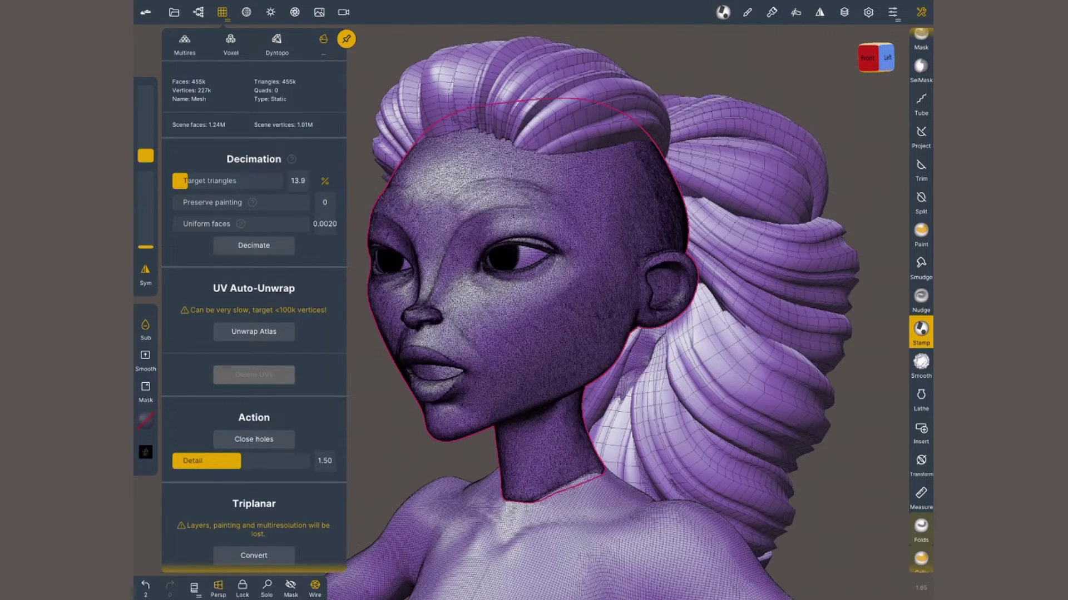
pyautogui.click(254, 245)
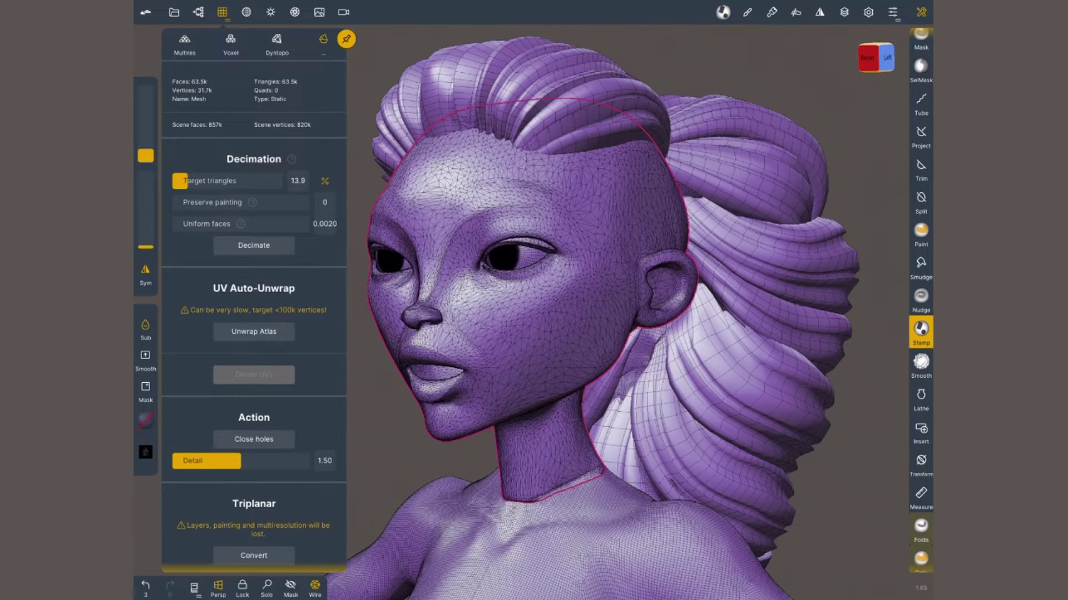
# Examine the decimated head with and without wireframe, checking the triangle layout around the eyes, nose and mouth.
pyautogui.click(315, 588)
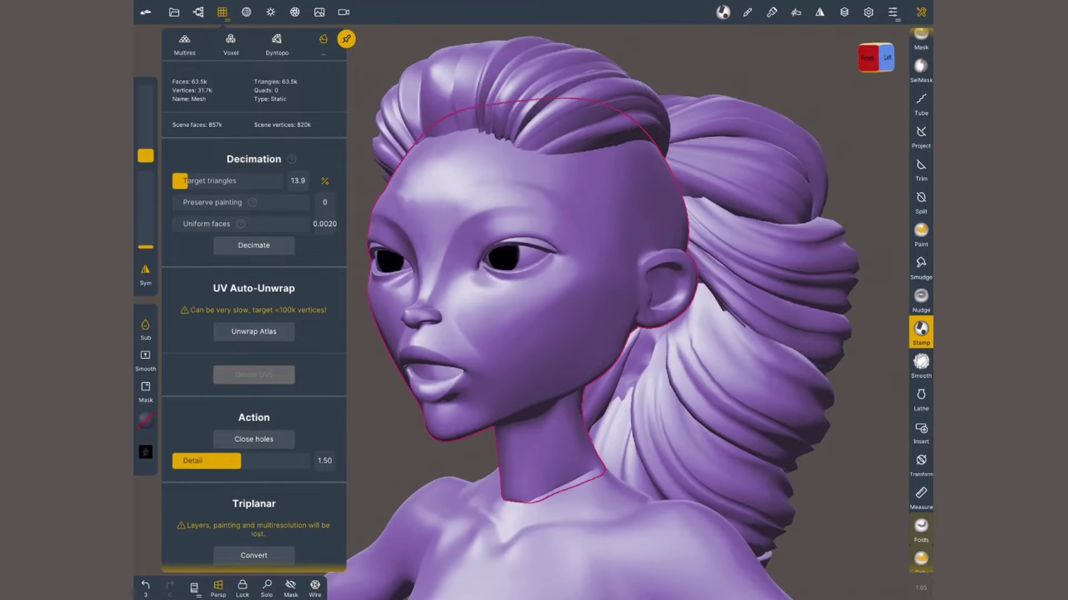
pyautogui.moveTo(811, 490)
pyautogui.mouseDown()
pyautogui.moveTo(889, 484)
pyautogui.moveTo(811, 484)
pyautogui.mouseUp()
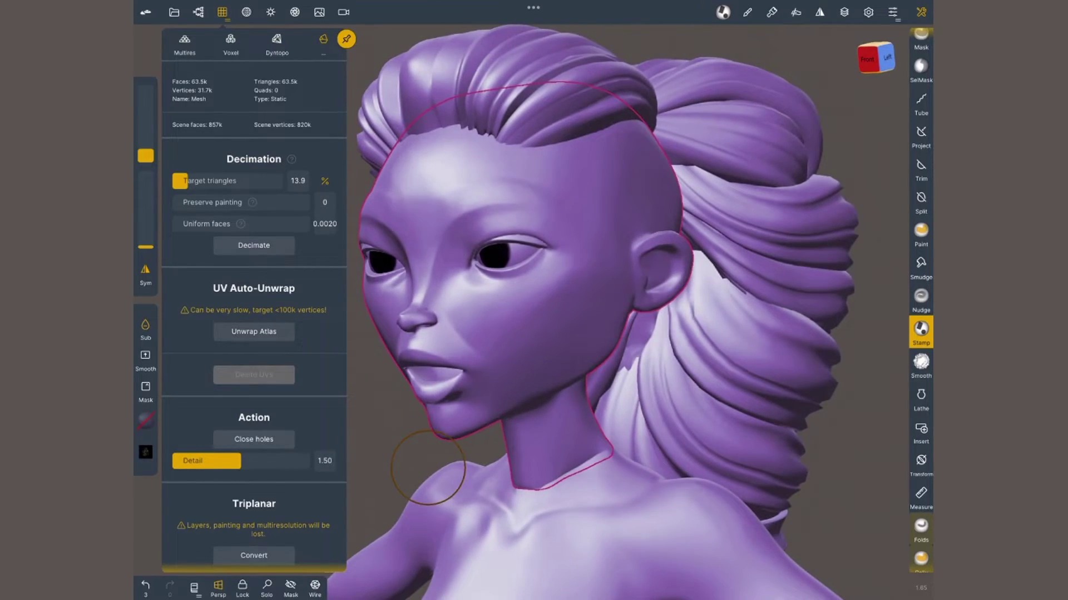
pyautogui.click(315, 588)
pyautogui.scroll(8, 434, 228)
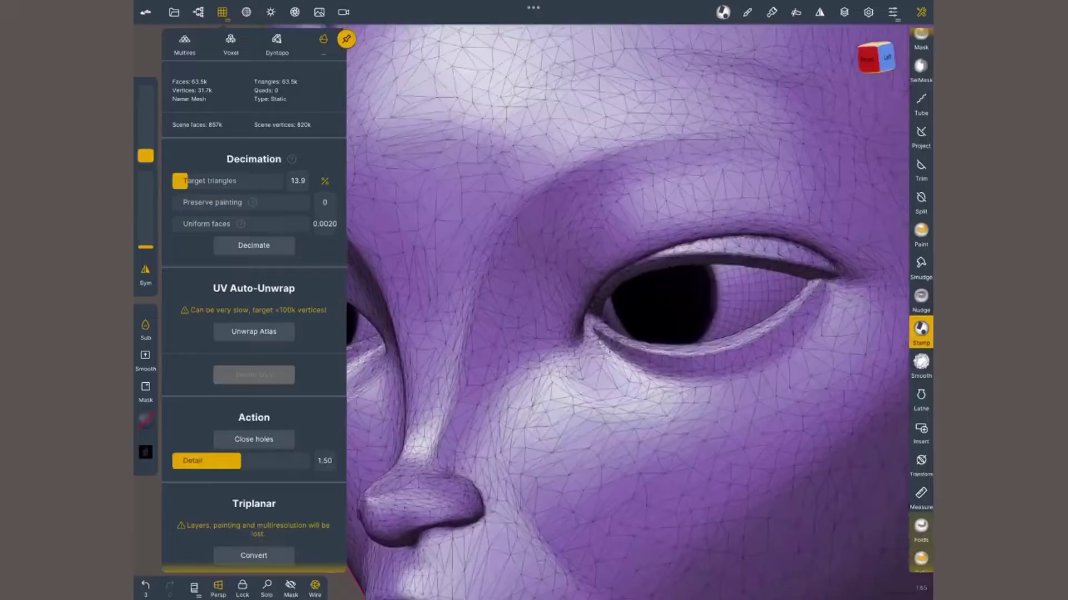
pyautogui.moveTo(467, 471)
pyautogui.mouseDown()
pyautogui.moveTo(473, 339)
pyautogui.moveTo(623, 326)
pyautogui.moveTo(556, 328)
pyautogui.moveTo(556, 367)
pyautogui.moveTo(562, 328)
pyautogui.moveTo(540, 350)
pyautogui.mouseUp()
pyautogui.scroll(-3, 569, 335)
pyautogui.scroll(3, 453, 442)
pyautogui.scroll(-3, 476, 430)
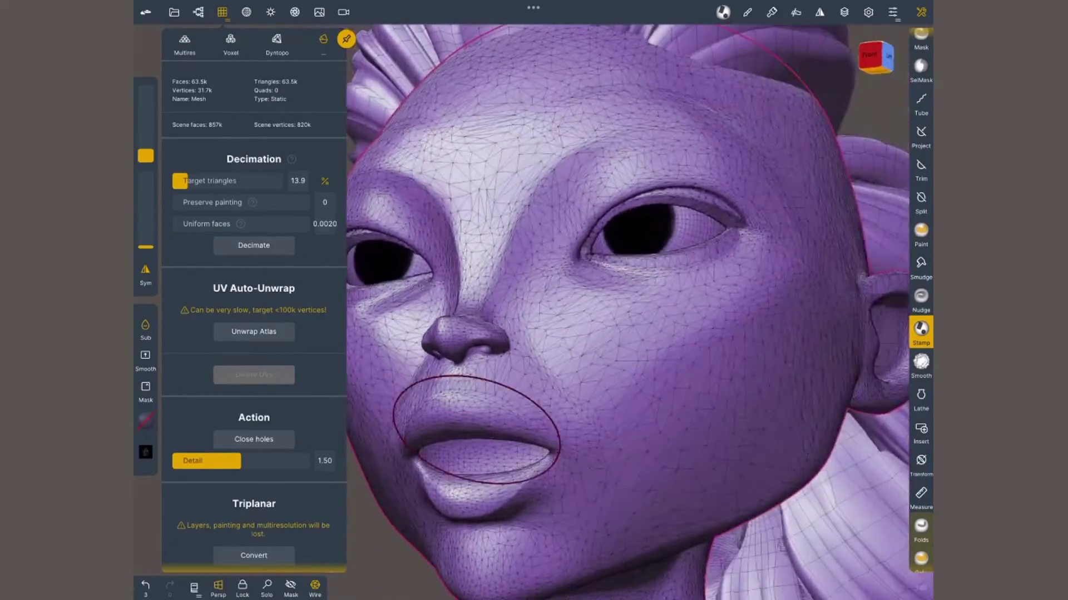
pyautogui.moveTo(476, 430); pyautogui.dragTo(528, 367, button='right')
# Isolate the head with Solo and inspect its decimated mesh from several angles.
pyautogui.click(266, 588)
pyautogui.moveTo(529, 367); pyautogui.dragTo(448, 362)
pyautogui.moveTo(712, 345); pyautogui.dragTo(517, 383, button='middle')
pyautogui.moveTo(517, 496); pyautogui.dragTo(778, 456)
pyautogui.scroll(1, 505, 239)
pyautogui.moveTo(473, 406); pyautogui.dragTo(460, 415, button='middle')
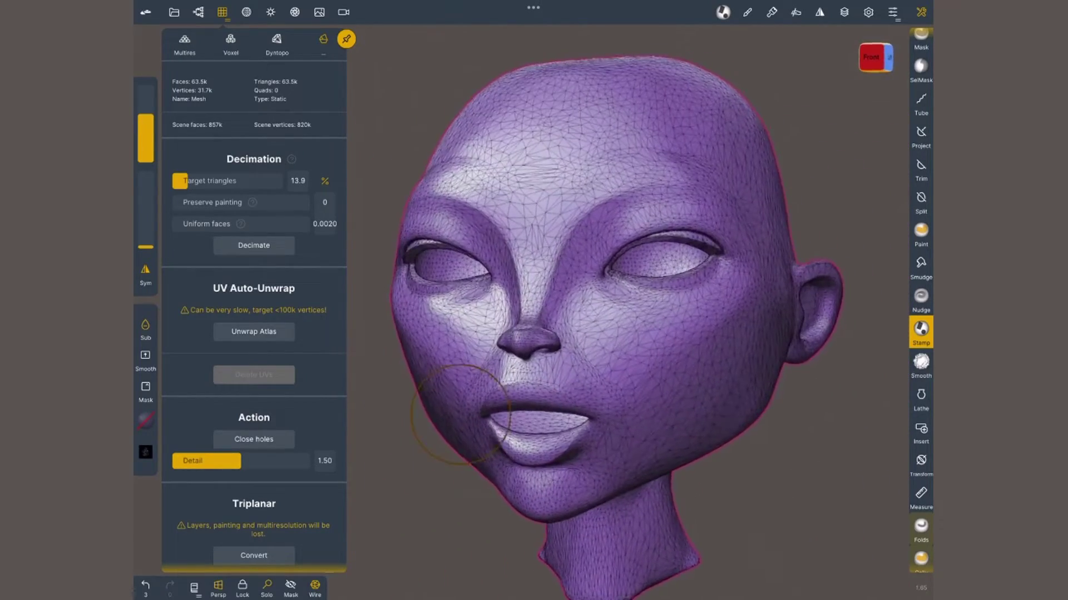
# Show the hair and body again and generate an automatic UV atlas for the decimated head.
pyautogui.click(267, 588)
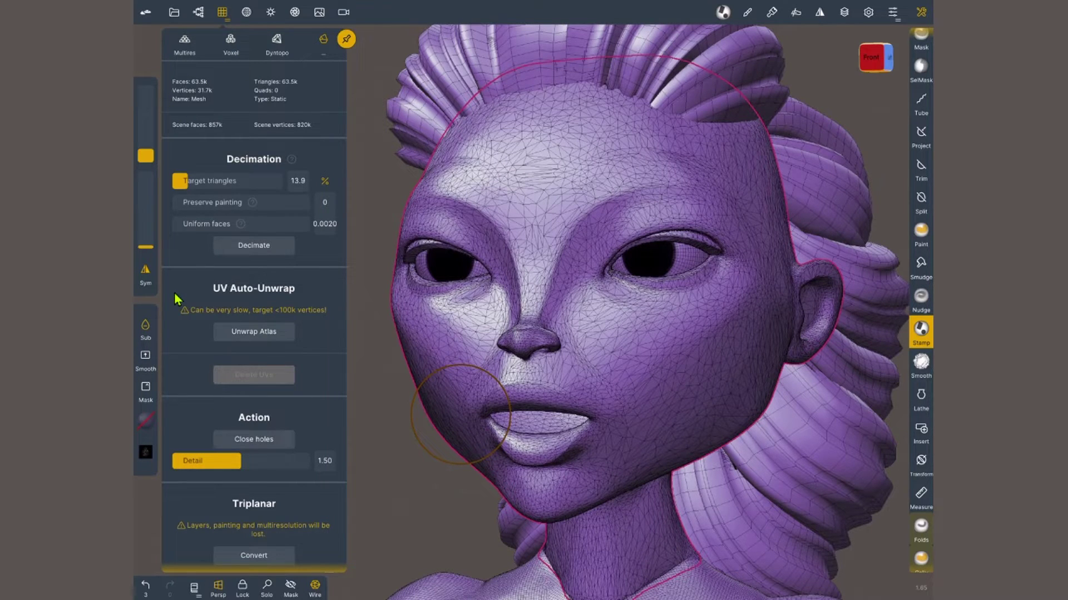
pyautogui.click(265, 333)
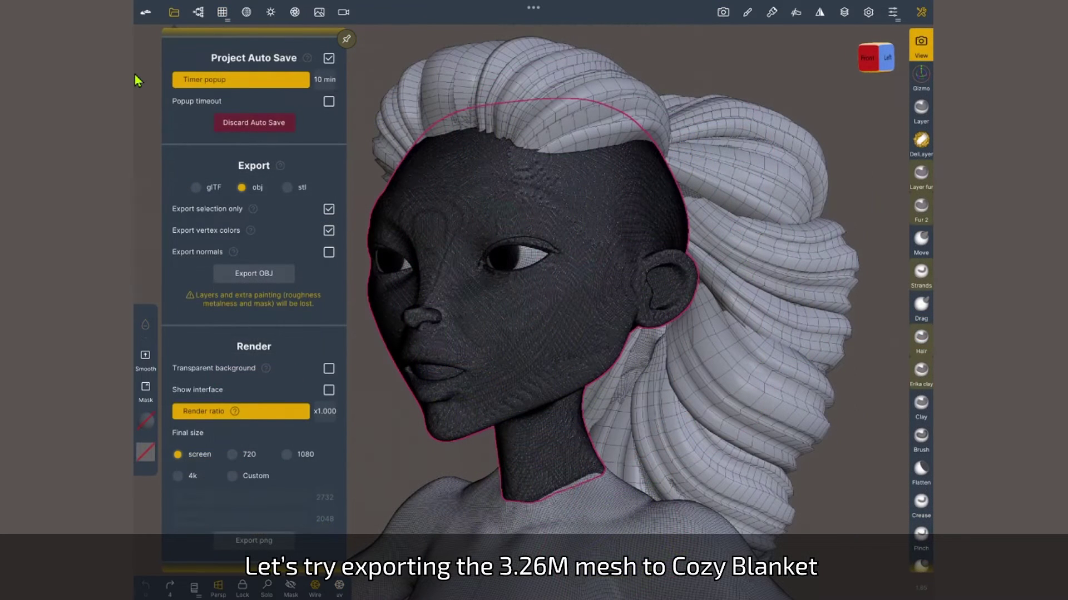
# Export only the selected 3.26M-face head as OBJ with vertex colors and look through the sharing destinations.
pyautogui.click(254, 273)
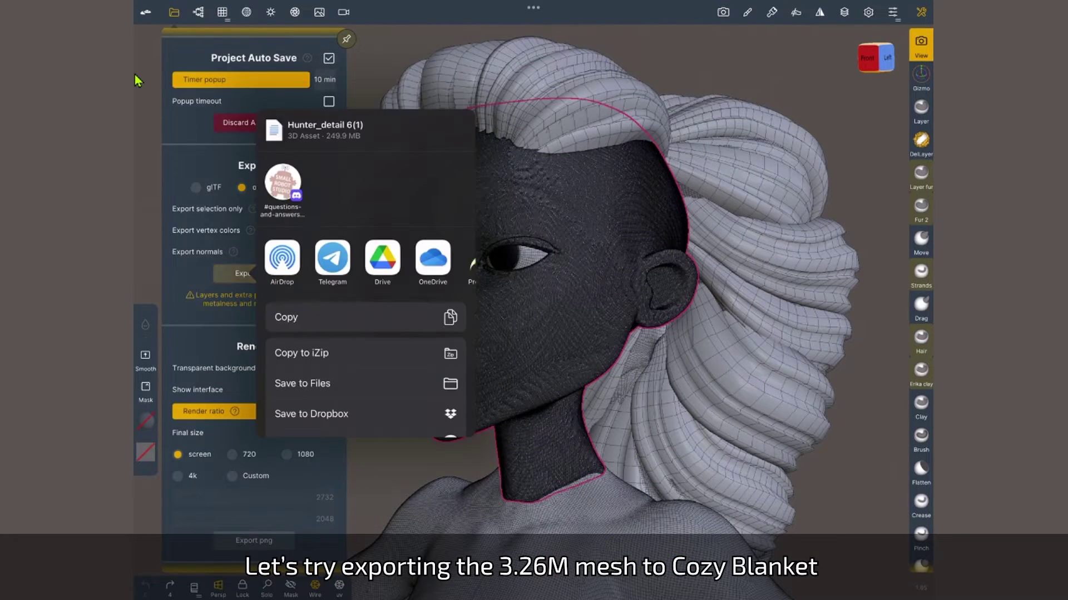
pyautogui.hscroll(5, 367, 261)
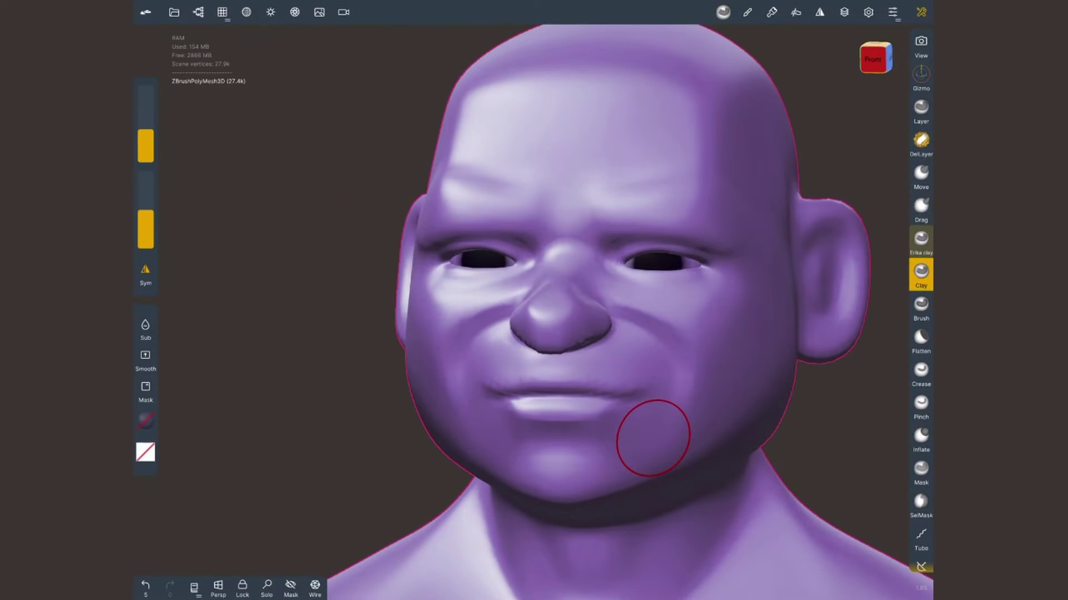
# Show the bald man's wireframe, raise the head to its highest multiresolution level and hide the wireframe.
pyautogui.press('w')
pyautogui.press('t')
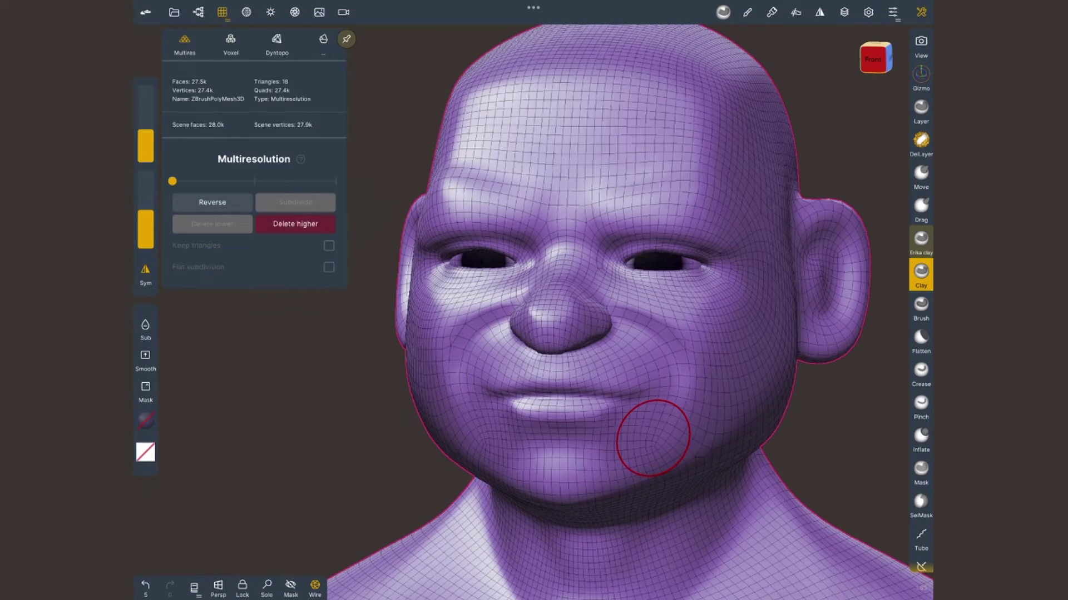
pyautogui.moveTo(173, 181); pyautogui.dragTo(335, 182)
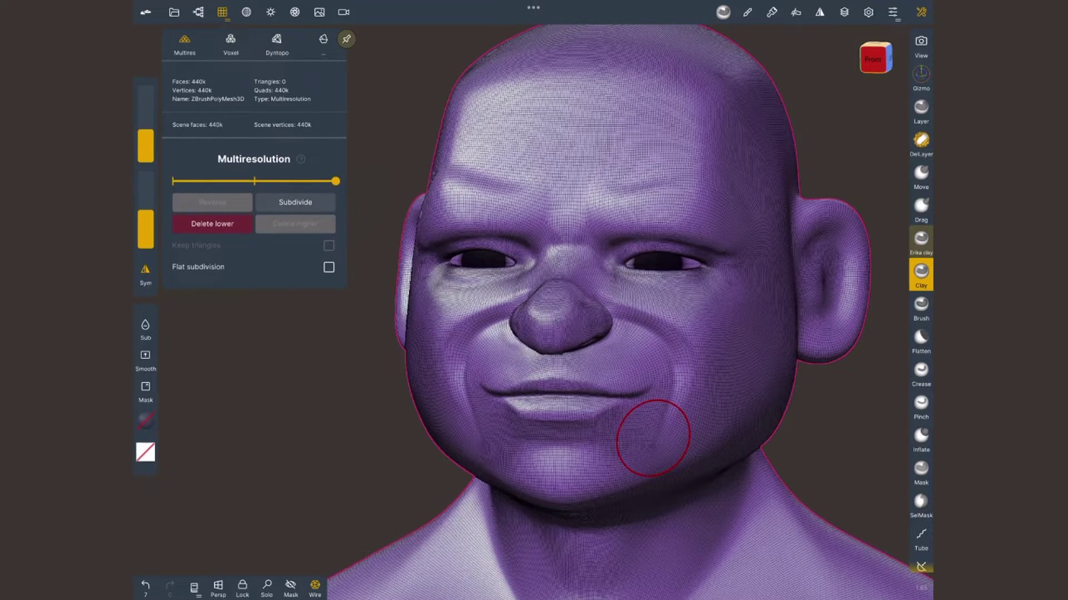
pyautogui.press('w')
# Undo the last voxel remesh, remesh the man's head at resolution 508 and show its wireframe.
pyautogui.hotkey('ctrl', 'z')
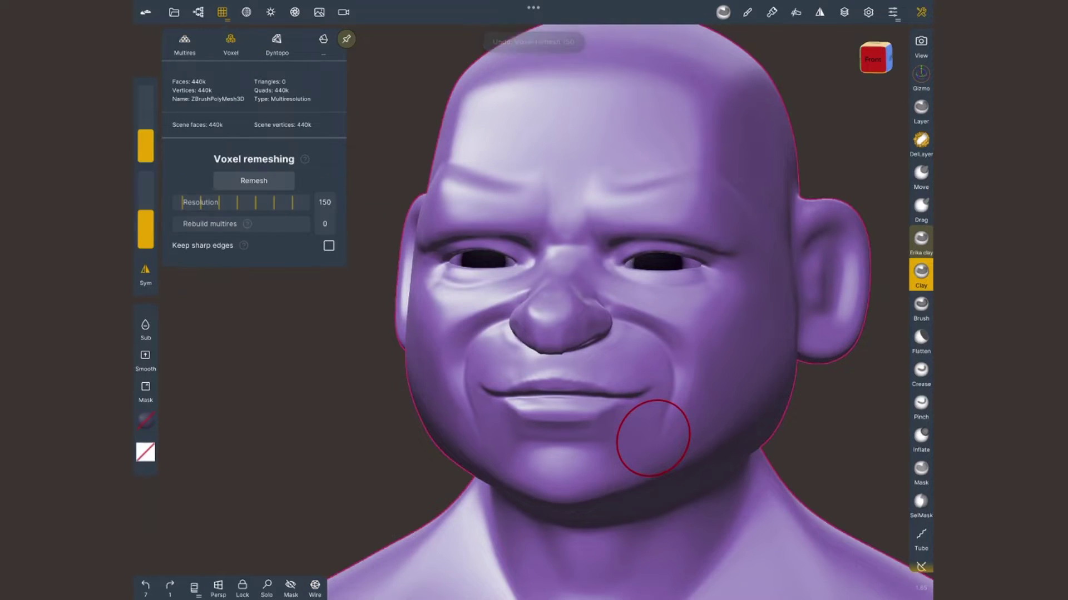
pyautogui.moveTo(222, 203); pyautogui.dragTo(280, 203)
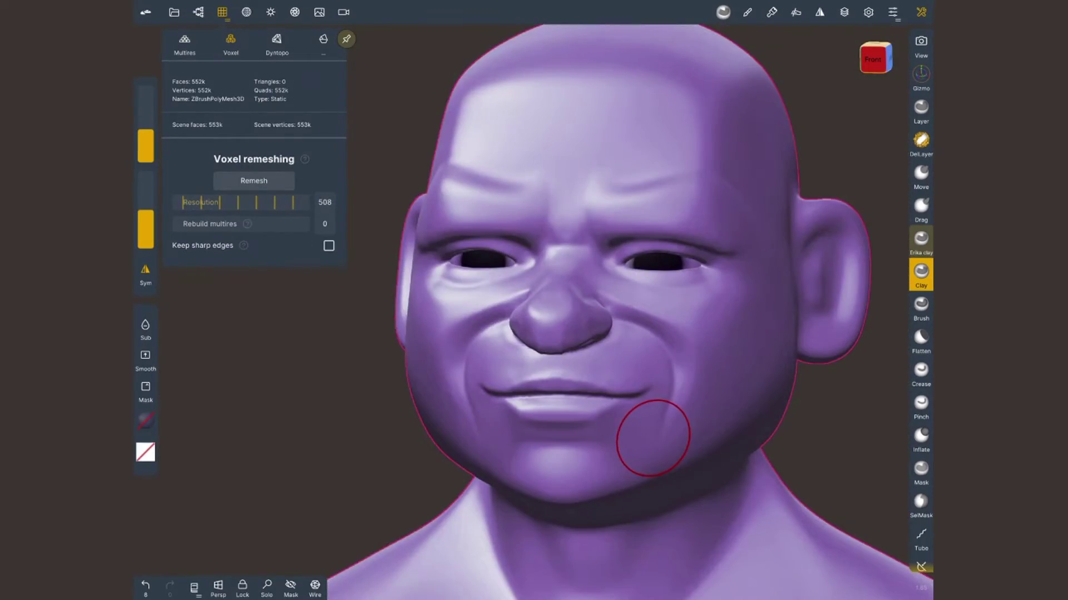
pyautogui.click(314, 588)
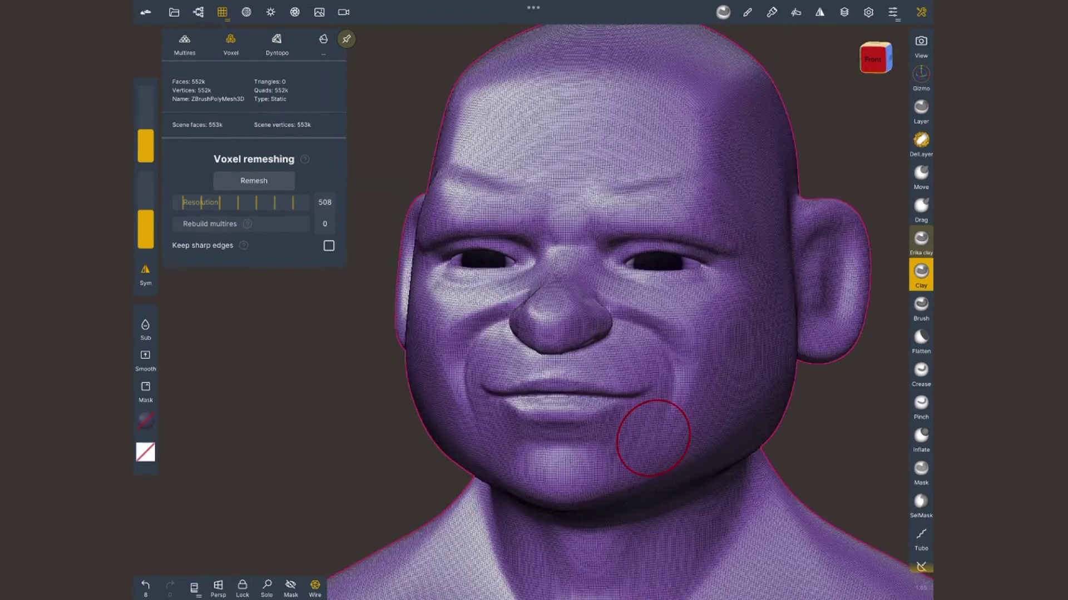
# Decimate the man's head at 35.1% target triangles and check the resulting wireframe.
pyautogui.click(315, 586)
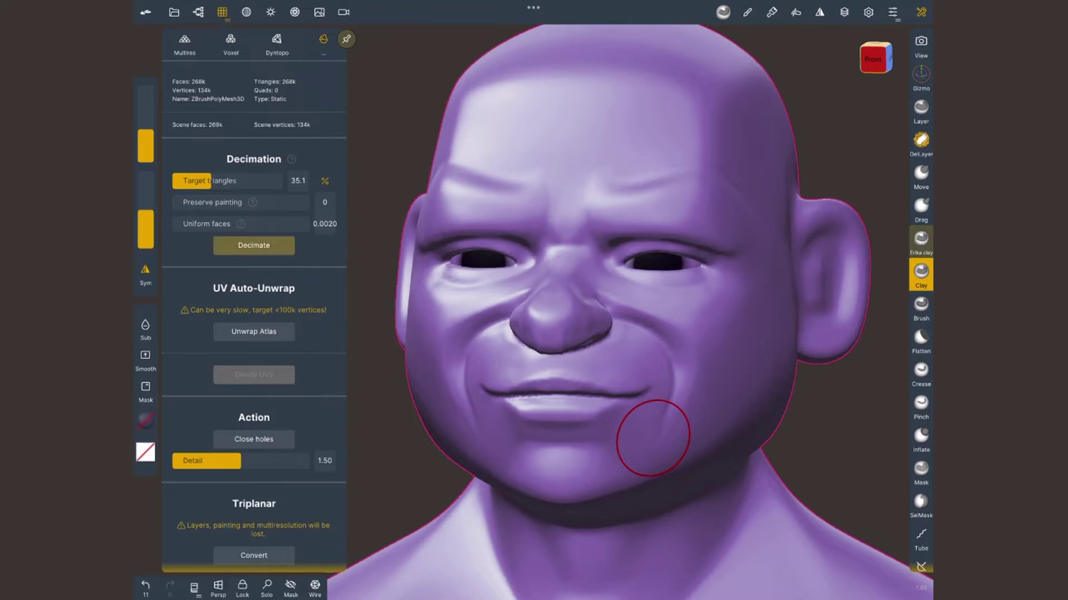
pyautogui.click(314, 587)
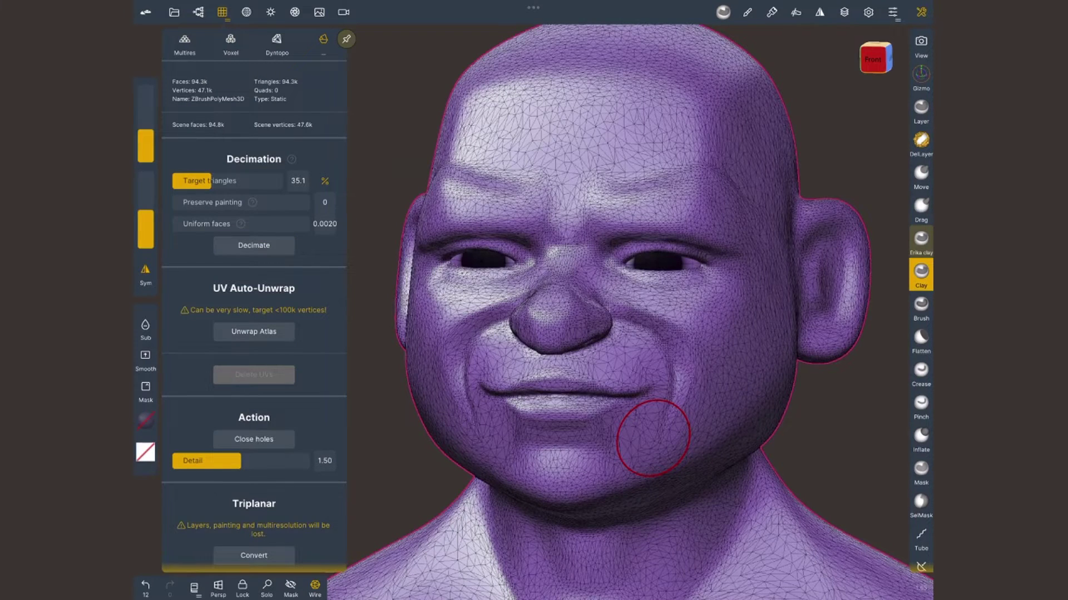
pyautogui.click(314, 587)
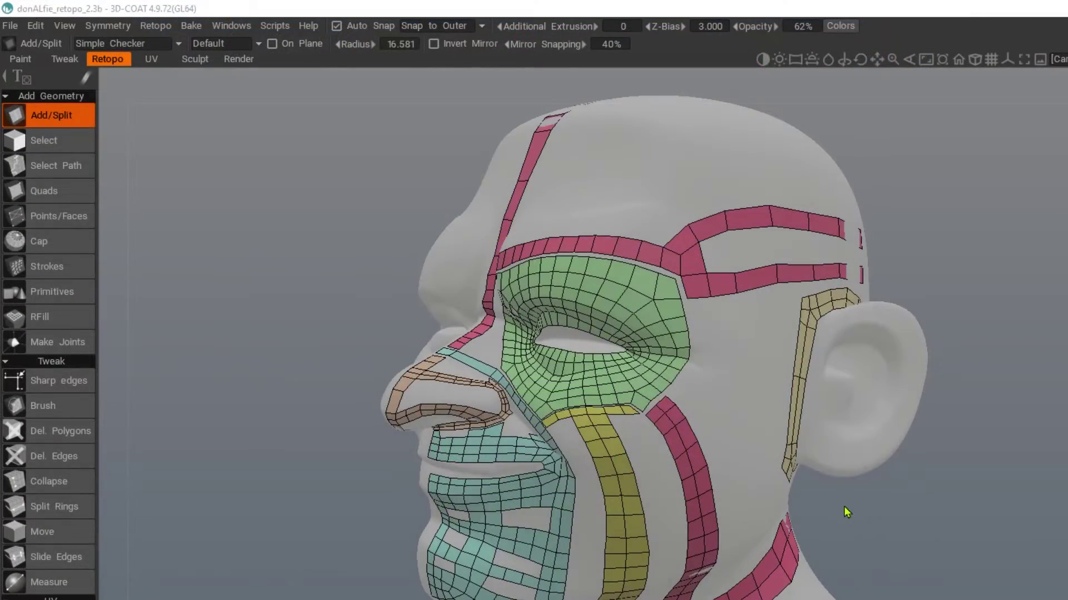
# Switch to 3D-Coat, view the head's retopology mesh, activate the Points/Faces tool and undo the last edit.
pyautogui.moveTo(839, 521); pyautogui.dragTo(801, 497)
pyautogui.keyDown('alt'); pyautogui.moveTo(653, 401); pyautogui.dragTo(696, 352, button='right'); pyautogui.keyUp('alt')
pyautogui.keyDown('alt'); pyautogui.moveTo(696, 353); pyautogui.dragTo(672, 382, button='middle'); pyautogui.keyUp('alt')
pyautogui.click(61, 221)
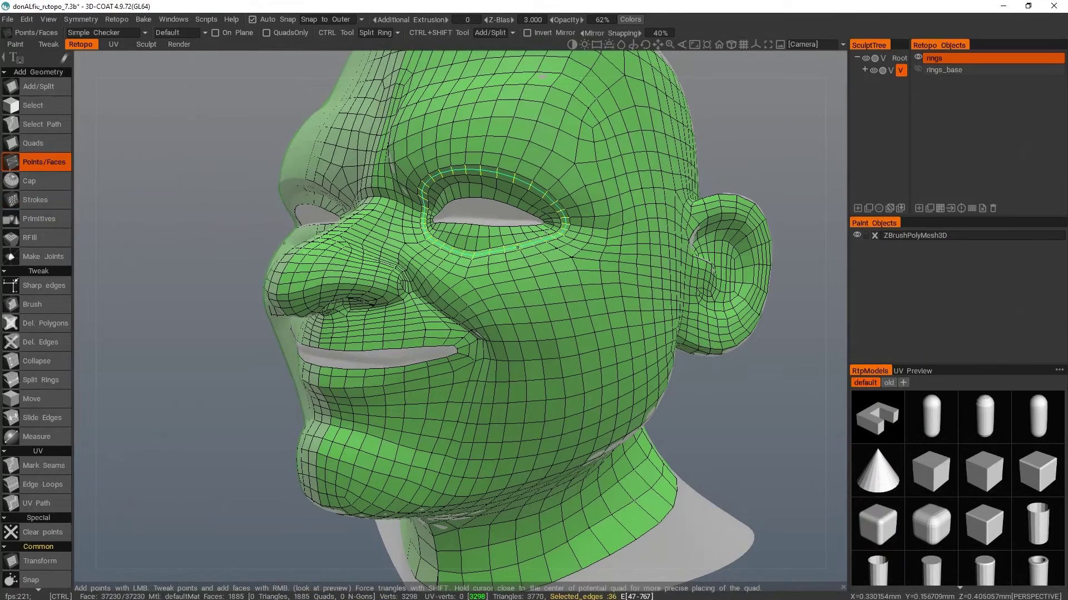
pyautogui.hotkey('ctrl', 'z')
pyautogui.press('ctrl')
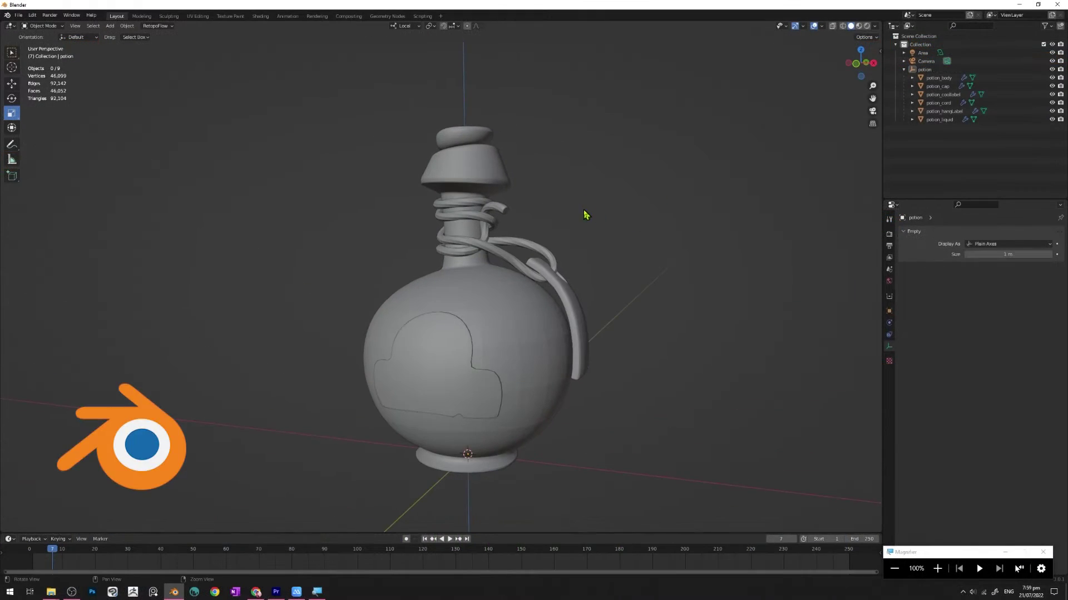
# Switch to Blender and turn on the wireframe overlay for the potion bottle.
pyautogui.click(821, 26)
pyautogui.click(770, 167)
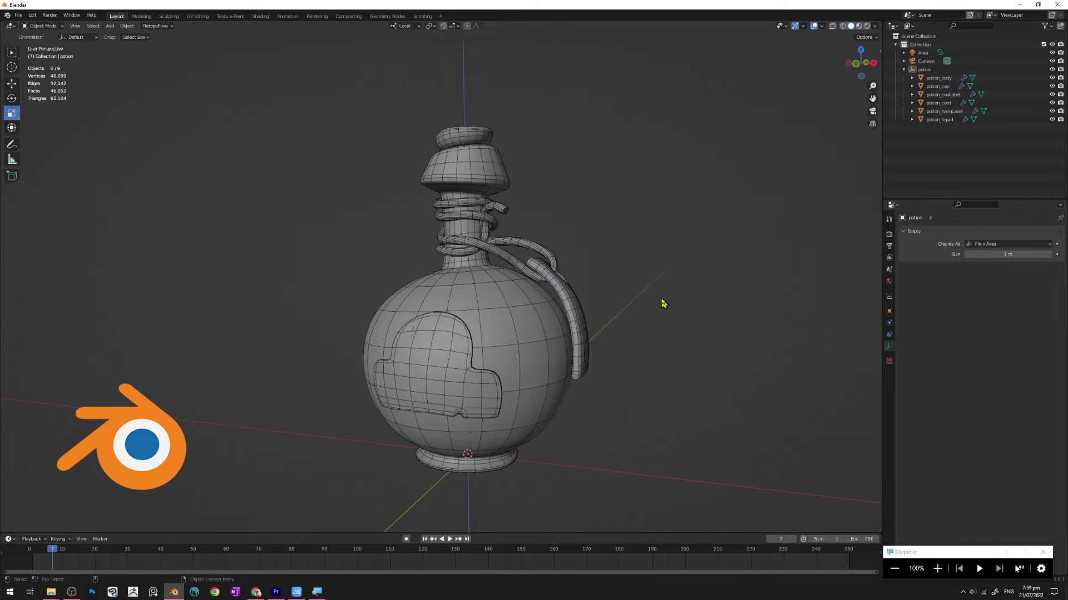
# Show the potion bottle in rendered shading, then view the cat model beside its unwrapped UV layout.
pyautogui.moveTo(660, 298)
pyautogui.mouseDown(button='middle')
pyautogui.moveTo(691, 251)
pyautogui.moveTo(691, 352)
pyautogui.moveTo(586, 332)
pyautogui.moveTo(672, 308)
pyautogui.mouseUp(button='middle')
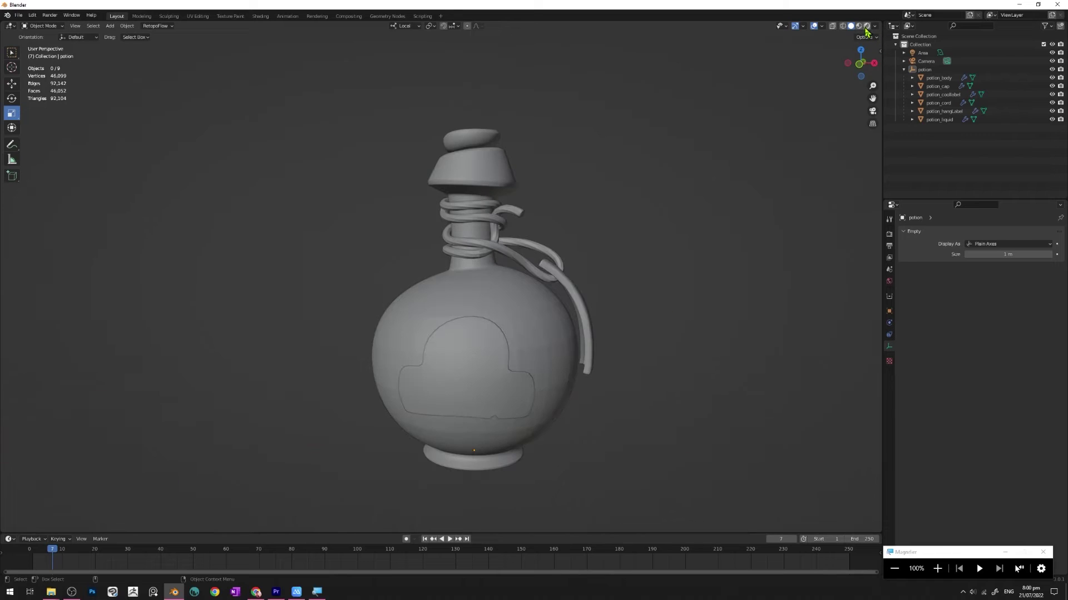
pyautogui.click(866, 26)
pyautogui.moveTo(674, 266); pyautogui.dragTo(785, 358, button='middle')
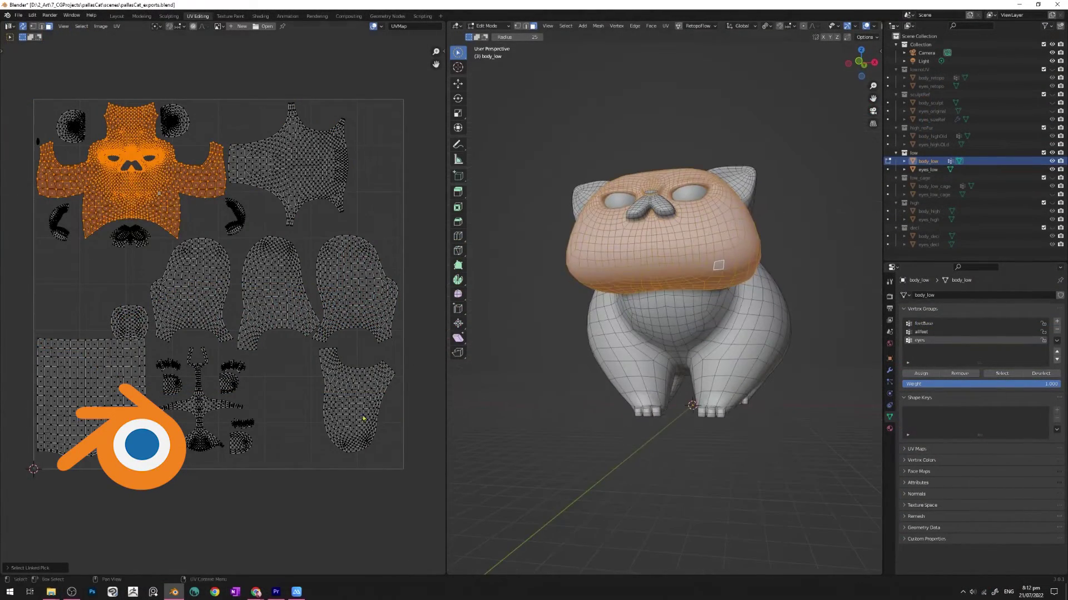
pyautogui.moveTo(798, 441); pyautogui.dragTo(755, 419, button='middle')
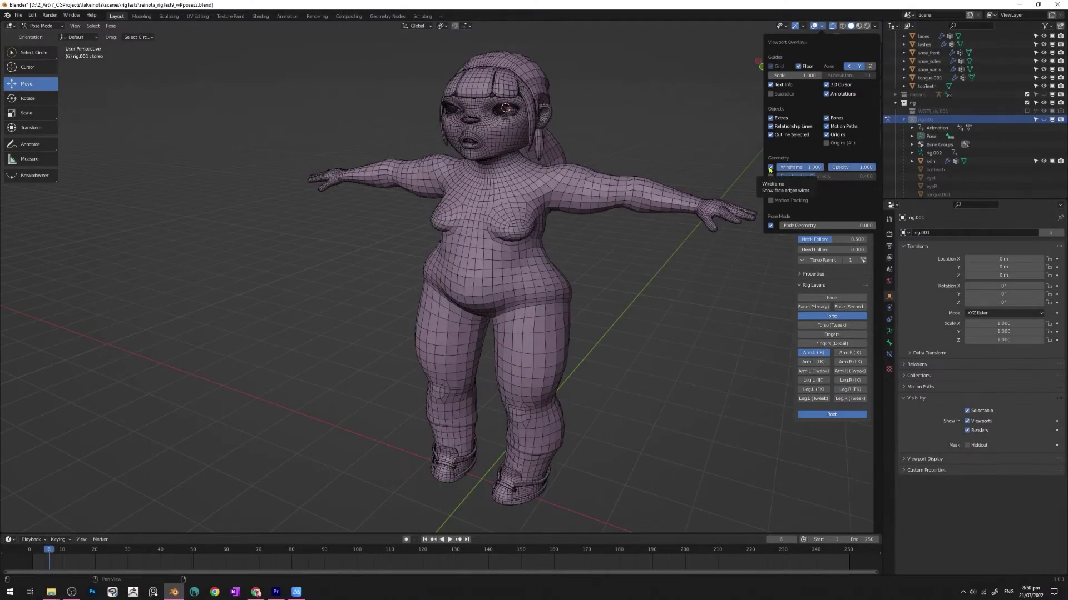
# Turn off the rigged character's wireframe overlay and test the rig by moving its hips and left hand controls, reverting both moves.
pyautogui.click(770, 168)
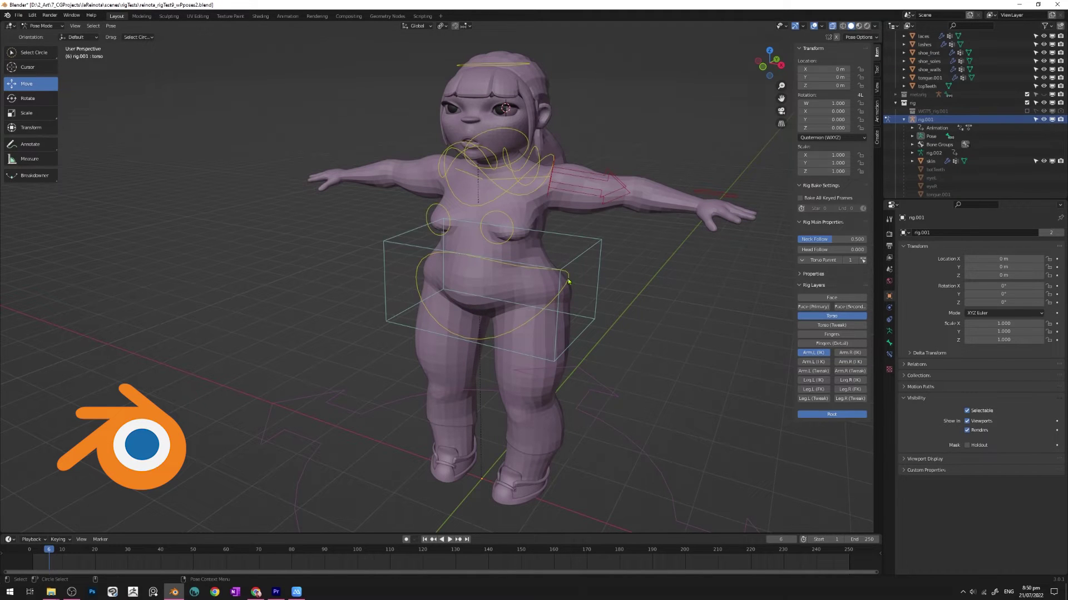
pyautogui.click(559, 277)
pyautogui.moveTo(494, 246)
pyautogui.mouseDown()
pyautogui.moveTo(481, 249)
pyautogui.moveTo(504, 245)
pyautogui.moveTo(484, 246)
pyautogui.mouseUp()
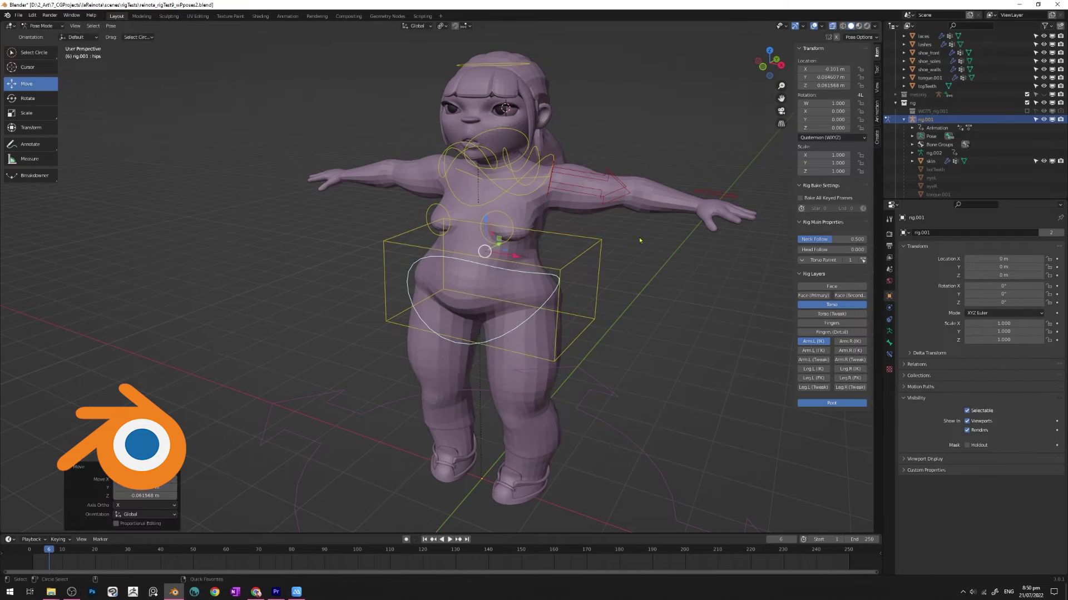
pyautogui.rightClick(483, 246)
pyautogui.click(721, 208)
pyautogui.moveTo(696, 202); pyautogui.dragTo(668, 220)
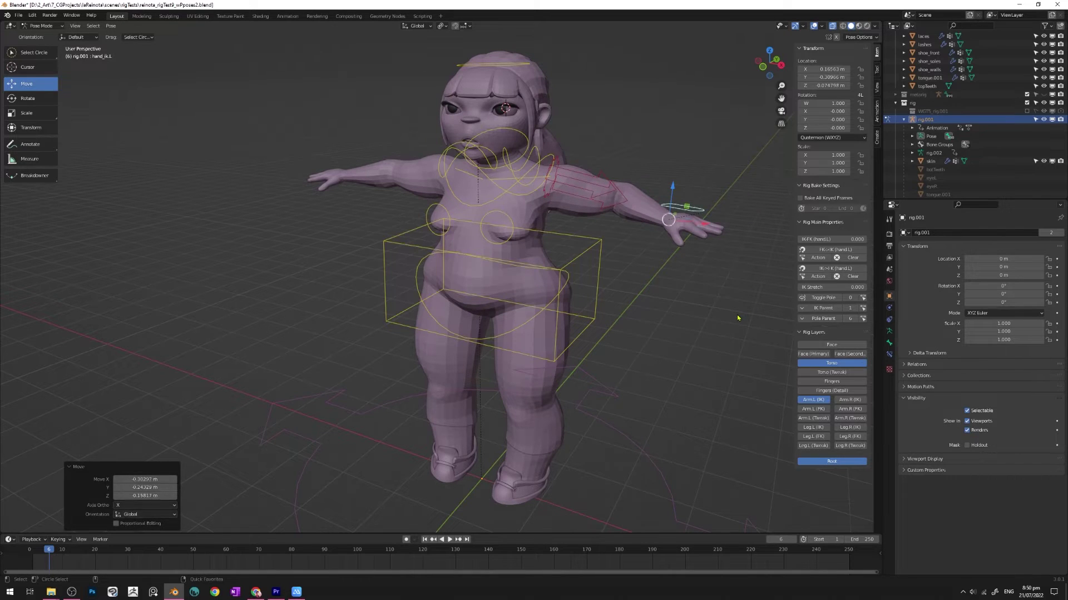
pyautogui.hotkey('ctrl', 'z')
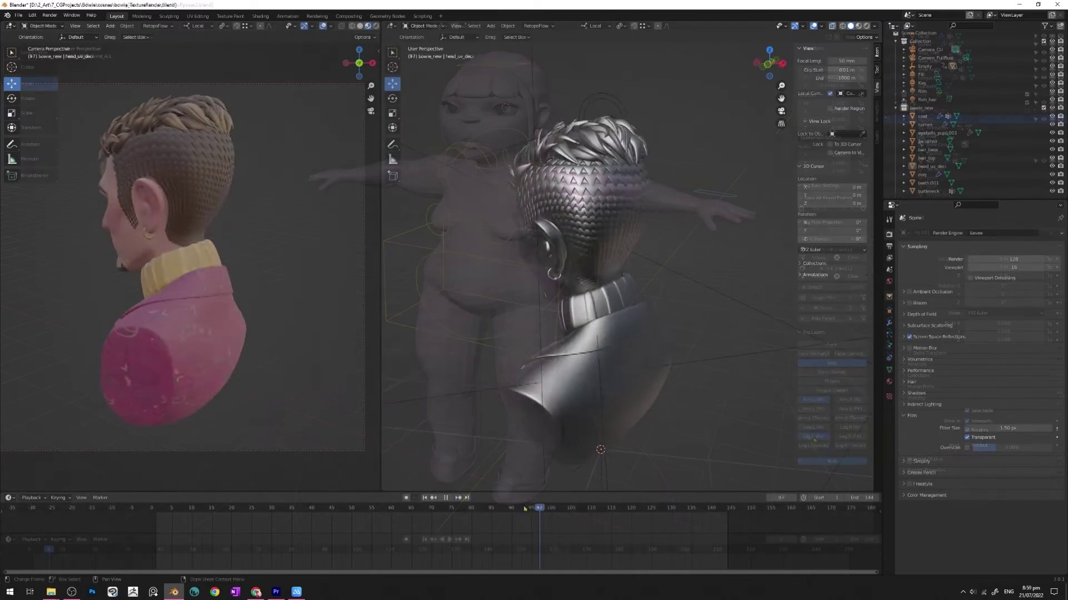
# Scrub the bust's animation back to frame 0 and turn on the wireframe overlay in the solid view.
pyautogui.moveTo(524, 509); pyautogui.dragTo(149, 513)
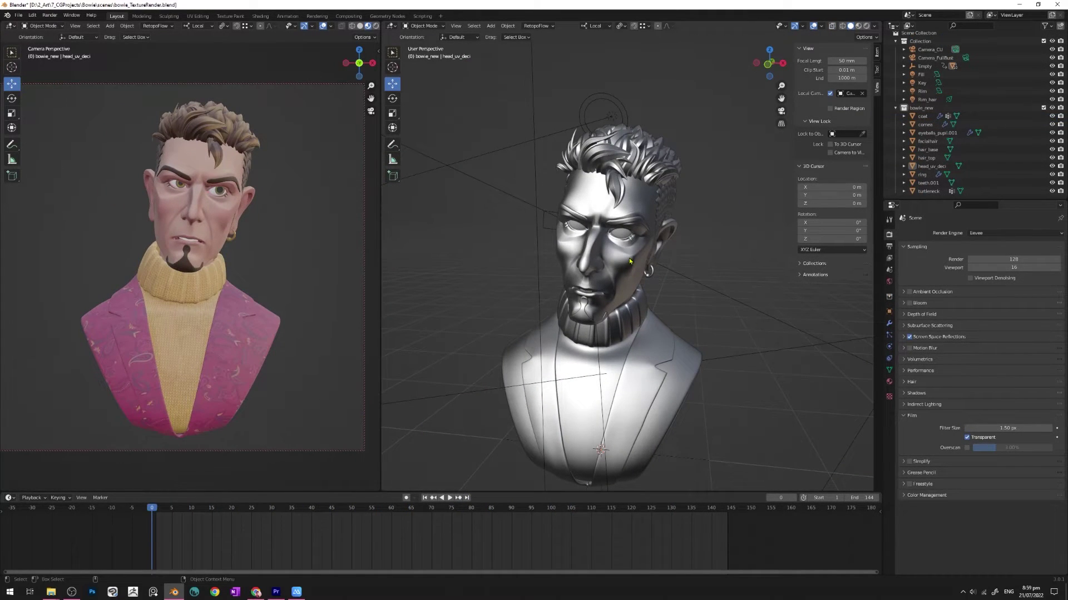
pyautogui.click(822, 26)
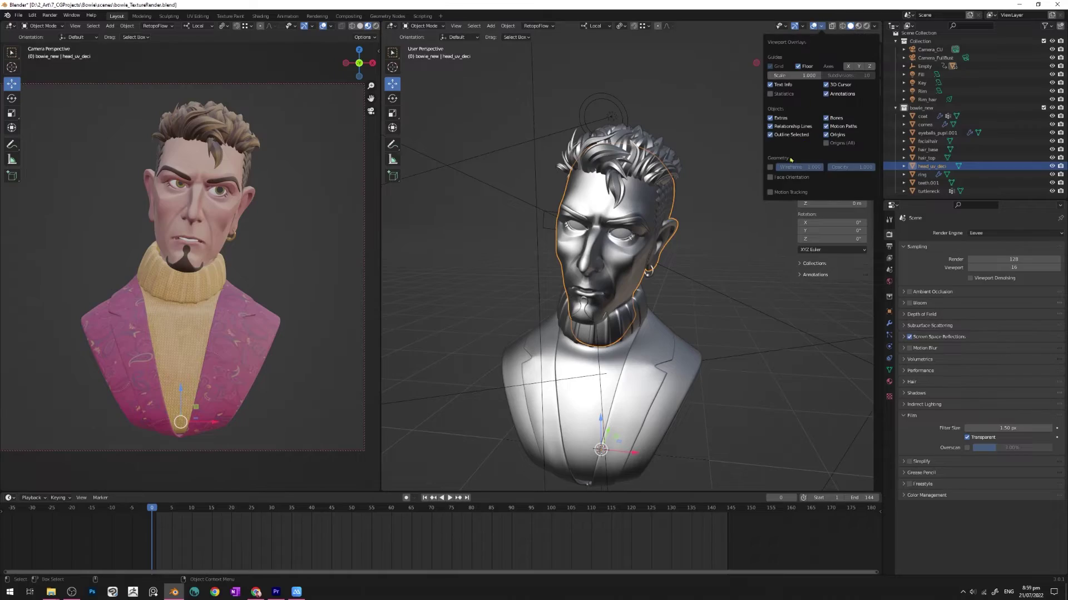
pyautogui.click(770, 167)
# Examine the bust's wireframe from above and close up, selecting the top hair object.
pyautogui.scroll(-2, 677, 158)
pyautogui.scroll(8, 677, 158)
pyautogui.moveTo(677, 159); pyautogui.dragTo(694, 351, button='middle')
pyautogui.keyDown('alt'); pyautogui.moveTo(694, 352); pyautogui.dragTo(623, 339, button='right'); pyautogui.keyUp('alt')
pyautogui.click(584, 156)
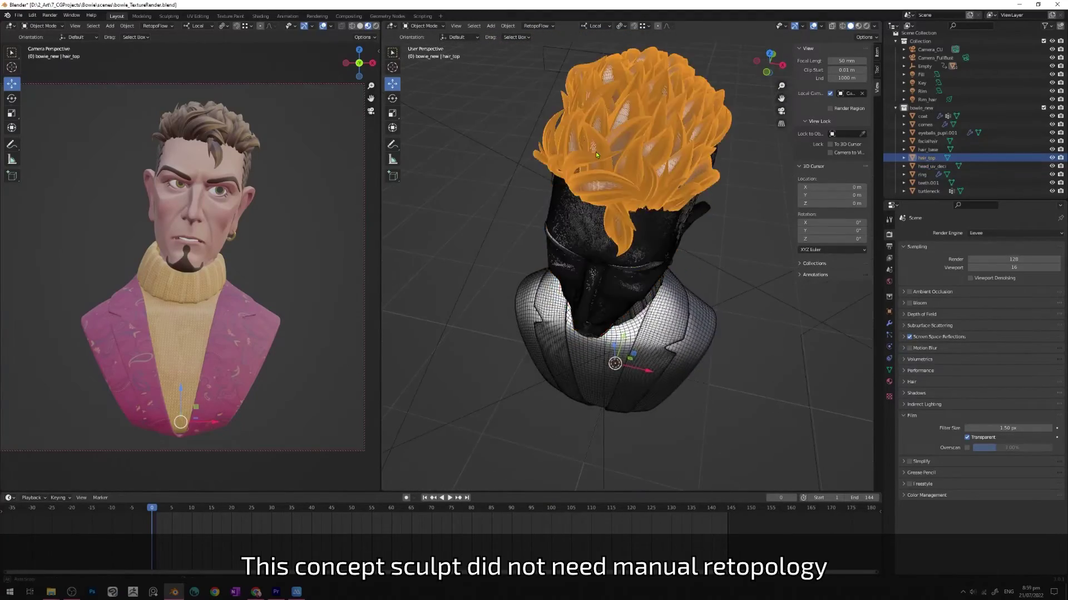
pyautogui.keyDown('alt'); pyautogui.moveTo(584, 155); pyautogui.dragTo(630, 170); pyautogui.keyUp('alt')
pyautogui.moveTo(631, 170); pyautogui.dragTo(654, 189, button='middle')
pyautogui.scroll(4, 669, 161)
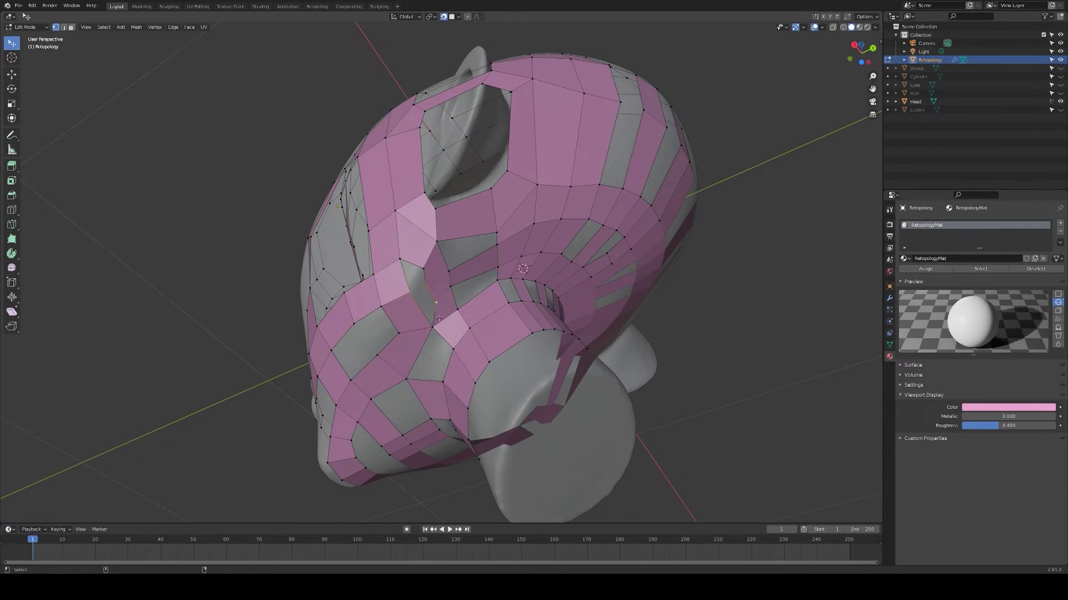
# Fill the four-sided gap below the ear with a face and adjust a neighbouring vertex of the retopology mesh.
pyautogui.click(462, 305)
pyautogui.moveTo(463, 304); pyautogui.dragTo(437, 299, button='middle')
pyautogui.click(12, 238)
pyautogui.scroll(5, 397, 348)
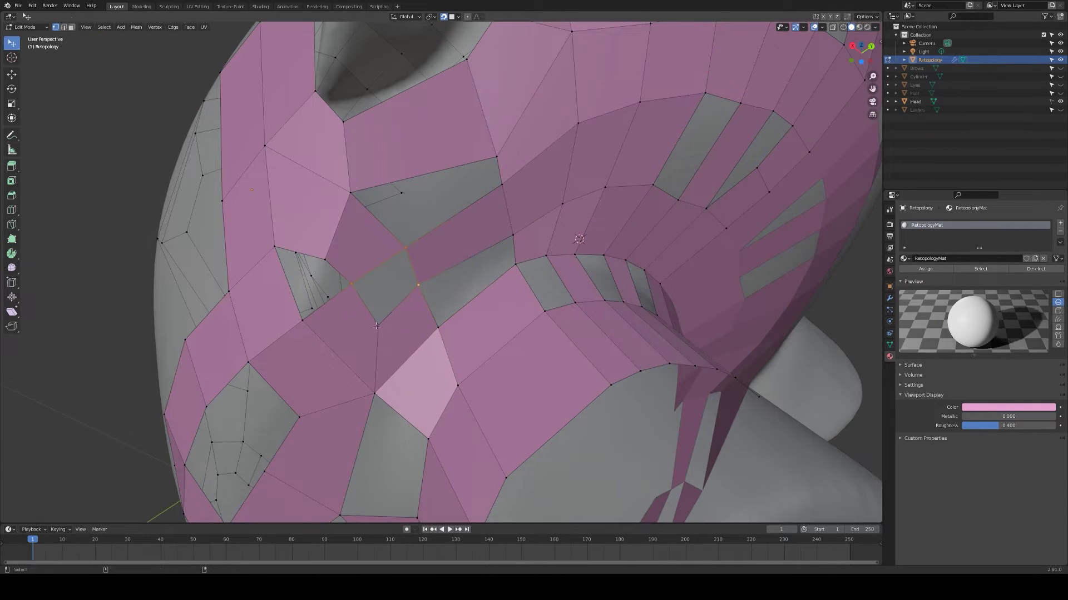
pyautogui.keyDown('shift'); pyautogui.click(376, 326); pyautogui.keyUp('shift')
pyautogui.press('f')
pyautogui.moveTo(377, 326)
pyautogui.mouseDown(button='middle')
pyautogui.moveTo(379, 305)
pyautogui.moveTo(378, 325)
pyautogui.mouseUp(button='middle')
pyautogui.scroll(-2, 379, 325)
pyautogui.moveTo(371, 276); pyautogui.dragTo(373, 275)
pyautogui.moveTo(374, 275); pyautogui.dragTo(349, 279, button='middle')
pyautogui.scroll(1, 348, 278)
# Delete the faces around the filled gap below the ear with the Poly Build tool.
pyautogui.hotkey('shift', 'space')
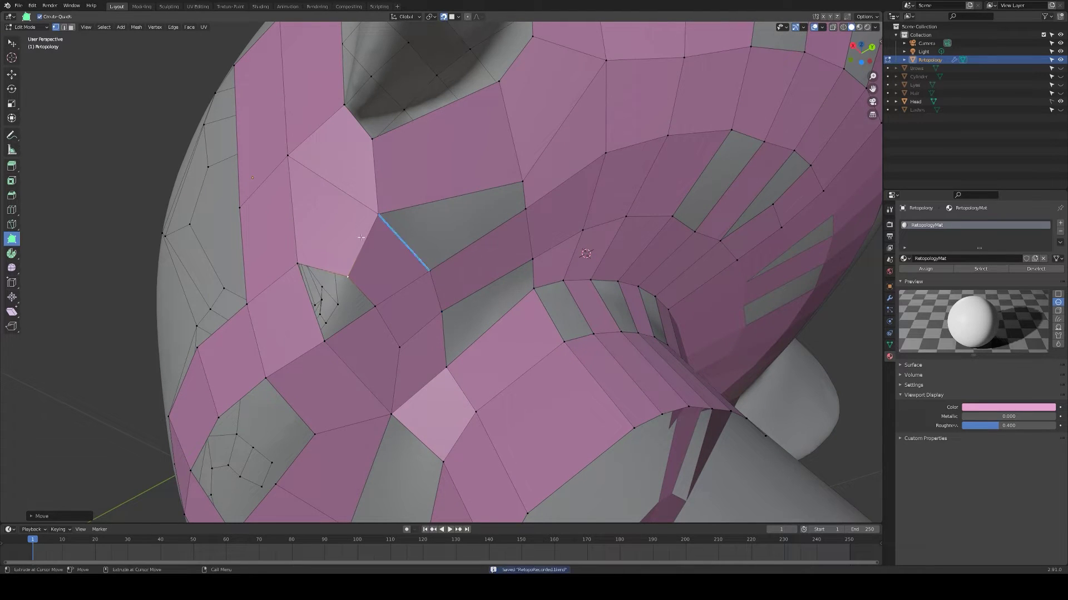
pyautogui.moveTo(349, 217); pyautogui.dragTo(380, 340, button='middle')
pyautogui.press('w')
pyautogui.hotkey('shift', 'space')
pyautogui.keyDown('shift'); pyautogui.click(380, 326); pyautogui.keyUp('shift')
pyautogui.moveTo(339, 283); pyautogui.dragTo(367, 319)
pyautogui.hotkey('ctrl', 'z')
pyautogui.hotkey('ctrl', 'z')
pyautogui.scroll(-1, 378, 311)
pyautogui.moveTo(400, 295); pyautogui.dragTo(381, 310, button='middle')
pyautogui.keyDown('shift'); pyautogui.click(384, 339); pyautogui.keyUp('shift')
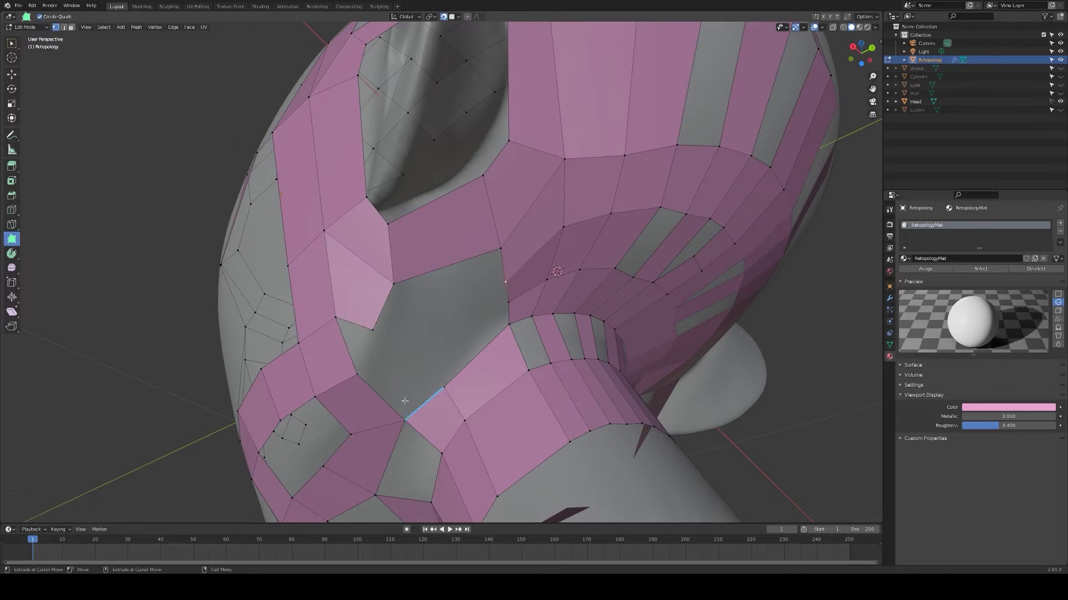
# Reposition the vertices around the opening below the ear and fill it with new faces.
pyautogui.press('w')
pyautogui.moveTo(373, 330); pyautogui.dragTo(375, 311)
pyautogui.click(335, 318)
pyautogui.press('f')
pyautogui.moveTo(334, 297); pyautogui.dragTo(309, 289, button='middle')
pyautogui.moveTo(439, 241); pyautogui.dragTo(445, 250)
pyautogui.press('w')
pyautogui.press('f')
pyautogui.moveTo(440, 241)
pyautogui.mouseDown(button='middle')
pyautogui.moveTo(467, 250)
pyautogui.moveTo(427, 256)
pyautogui.mouseUp(button='middle')
pyautogui.keyDown('shift'); pyautogui.click(333, 339); pyautogui.keyUp('shift')
pyautogui.press('f')
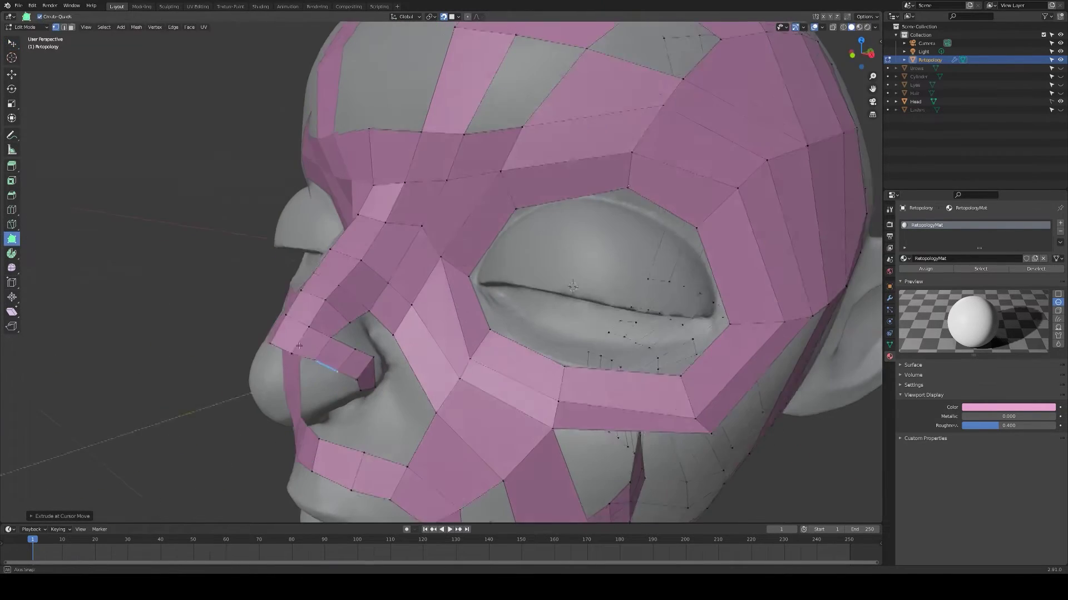
# Extrude a strip of quads along the underside of the nostril with Poly Build.
pyautogui.click(12, 135)
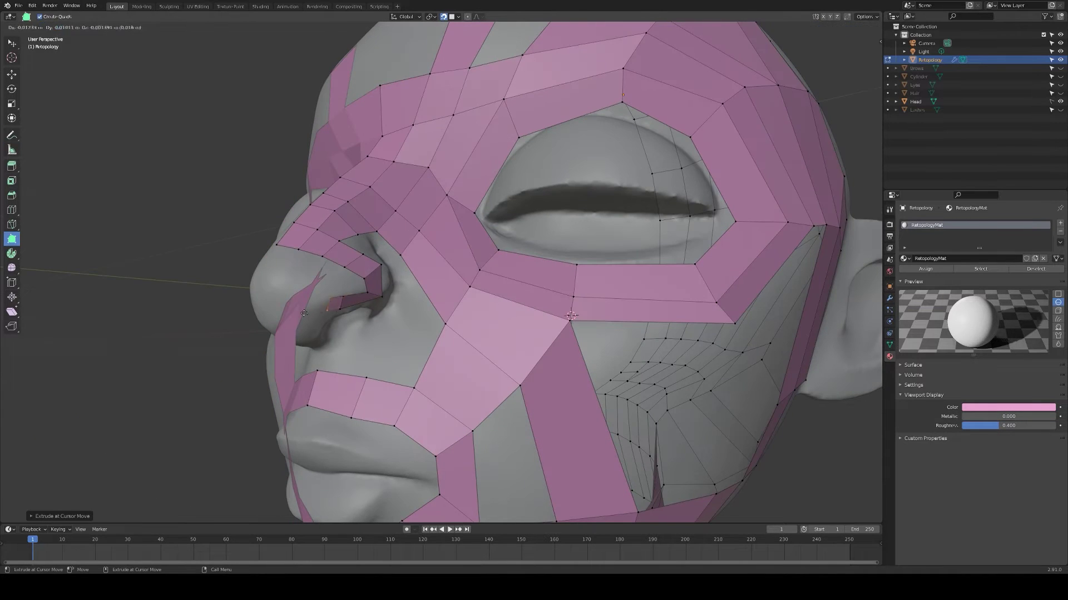
pyautogui.keyDown('ctrl'); pyautogui.moveTo(304, 313); pyautogui.dragTo(303, 313); pyautogui.keyUp('ctrl')
pyautogui.moveTo(303, 313); pyautogui.dragTo(355, 350, button='middle')
pyautogui.keyDown('ctrl'); pyautogui.moveTo(356, 353); pyautogui.dragTo(314, 347); pyautogui.keyUp('ctrl')
pyautogui.moveTo(314, 348); pyautogui.dragTo(328, 370, button='middle')
pyautogui.press('w')
pyautogui.moveTo(328, 370); pyautogui.dragTo(325, 371)
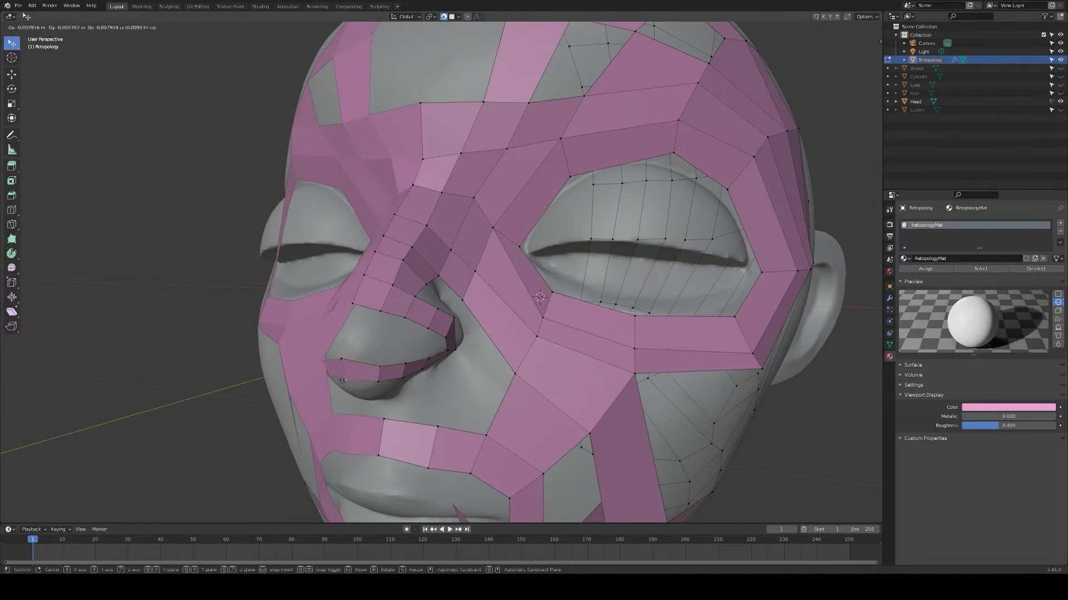
# Move the vertices of the new nostril strip to follow the sculpted nose.
pyautogui.moveTo(326, 371); pyautogui.dragTo(323, 383, button='middle')
pyautogui.moveTo(323, 383); pyautogui.dragTo(320, 381)
pyautogui.moveTo(320, 382); pyautogui.dragTo(267, 339, button='middle')
pyautogui.moveTo(266, 340); pyautogui.dragTo(255, 335)
pyautogui.moveTo(261, 336); pyautogui.dragTo(295, 339, button='middle')
pyautogui.scroll(2, 294, 340)
pyautogui.hotkey('shift', 'space')
pyautogui.press('d')
pyautogui.moveTo(337, 259); pyautogui.dragTo(337, 269)
pyautogui.moveTo(288, 392); pyautogui.dragTo(286, 399)
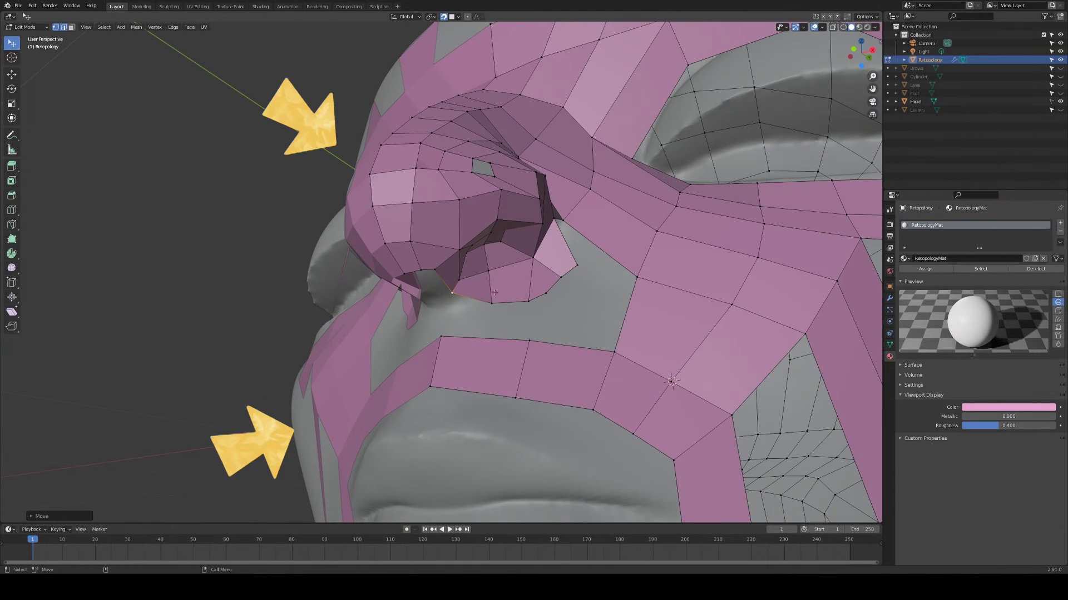
# Shape the faces along the nostril's lower rim by moving their vertices onto the sculpt.
pyautogui.moveTo(523, 318); pyautogui.dragTo(514, 281, button='middle')
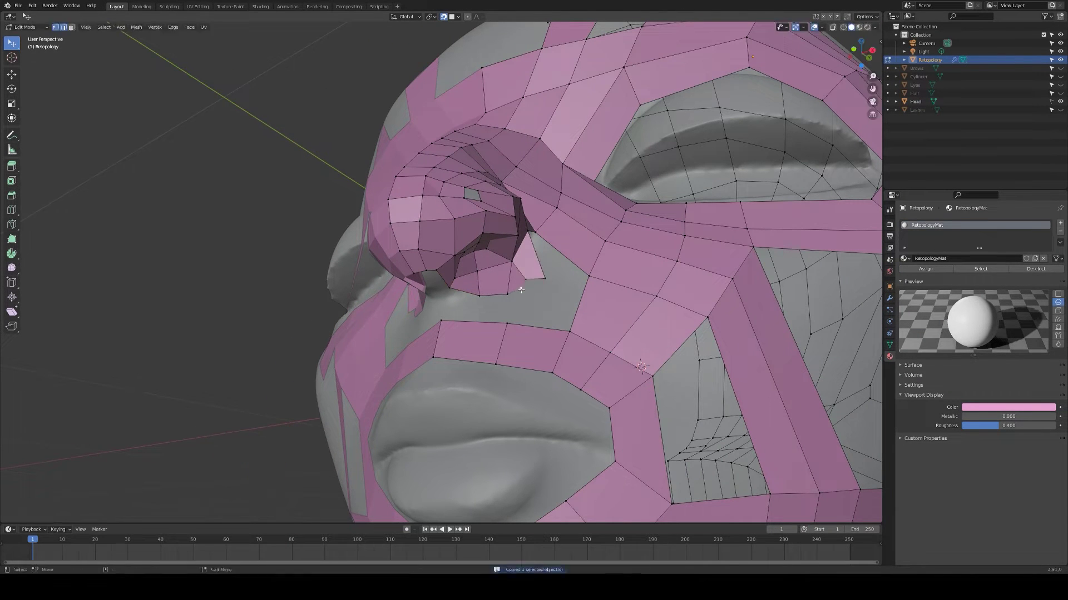
pyautogui.moveTo(547, 286); pyautogui.dragTo(503, 233, button='middle')
pyautogui.moveTo(503, 233); pyautogui.dragTo(506, 230)
pyautogui.moveTo(506, 230); pyautogui.dragTo(488, 253, button='middle')
pyautogui.moveTo(488, 253); pyautogui.dragTo(478, 287)
pyautogui.scroll(3, 478, 287)
pyautogui.moveTo(478, 286); pyautogui.dragTo(384, 248, button='middle')
pyautogui.moveTo(384, 248); pyautogui.dragTo(378, 245)
pyautogui.moveTo(378, 245); pyautogui.dragTo(355, 273, button='middle')
pyautogui.moveTo(356, 272); pyautogui.dragTo(361, 271)
pyautogui.moveTo(362, 271); pyautogui.dragTo(422, 262, button='middle')
pyautogui.moveTo(423, 261); pyautogui.dragTo(437, 259)
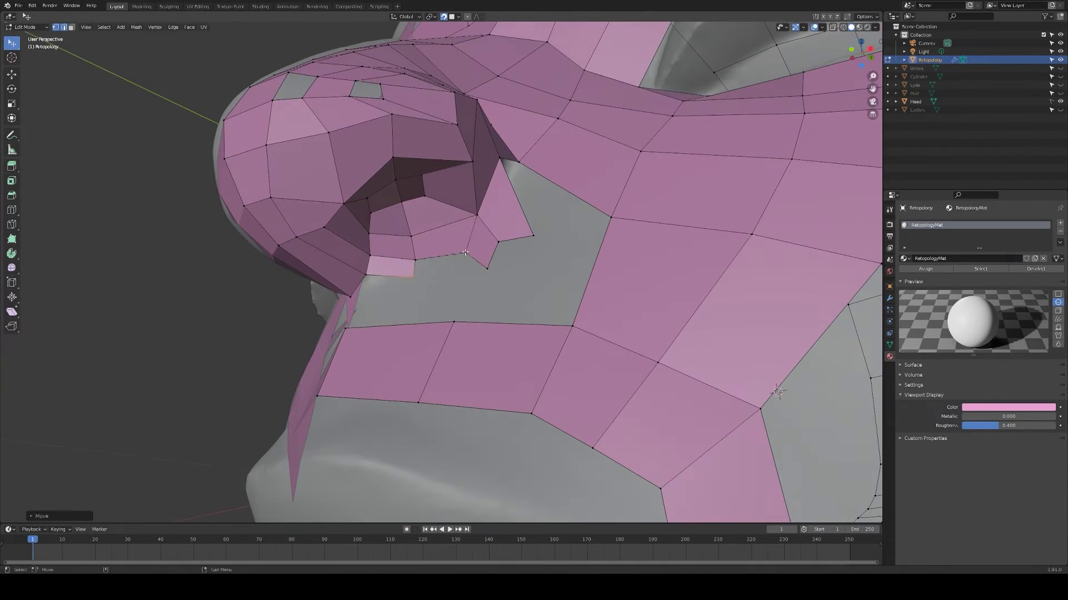
# Fill faces between the nostril's base and the upper-lip loop and adjust their vertices.
pyautogui.press('g')
pyautogui.moveTo(438, 259); pyautogui.dragTo(506, 362, button='middle')
pyautogui.press('f')
pyautogui.scroll(1, 505, 362)
pyautogui.click(542, 343)
pyautogui.keyDown('shift'); pyautogui.click(513, 292); pyautogui.keyUp('shift')
pyautogui.press('g')
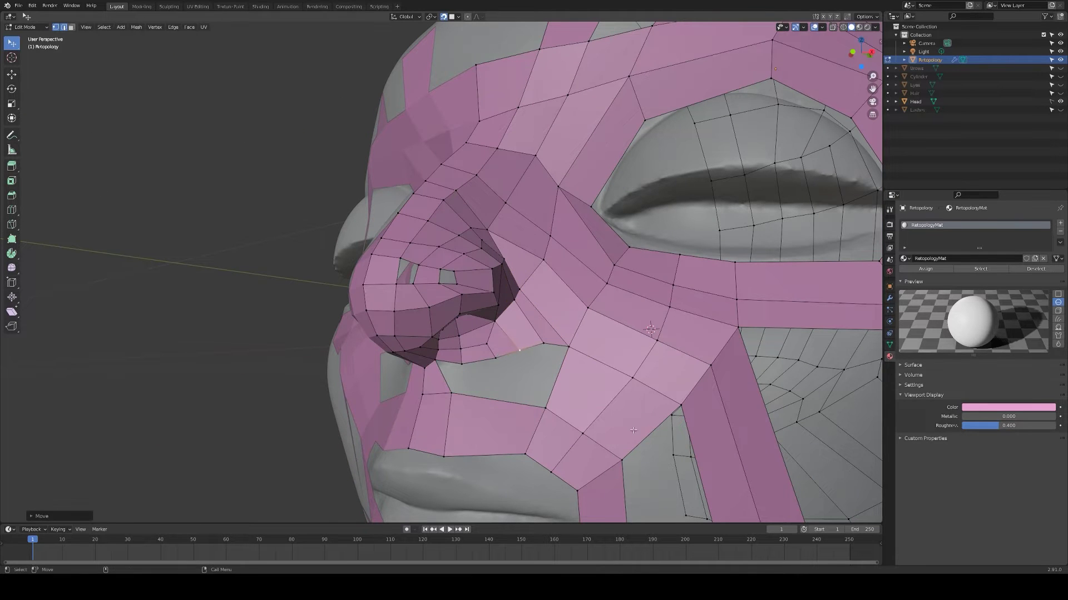
# Undo the last two mesh edits and save the file.
pyautogui.hotkey('ctrl', 'z')
pyautogui.hotkey('ctrl', 'z')
pyautogui.moveTo(552, 376); pyautogui.dragTo(569, 361, button='middle')
pyautogui.hotkey('ctrl', 's')
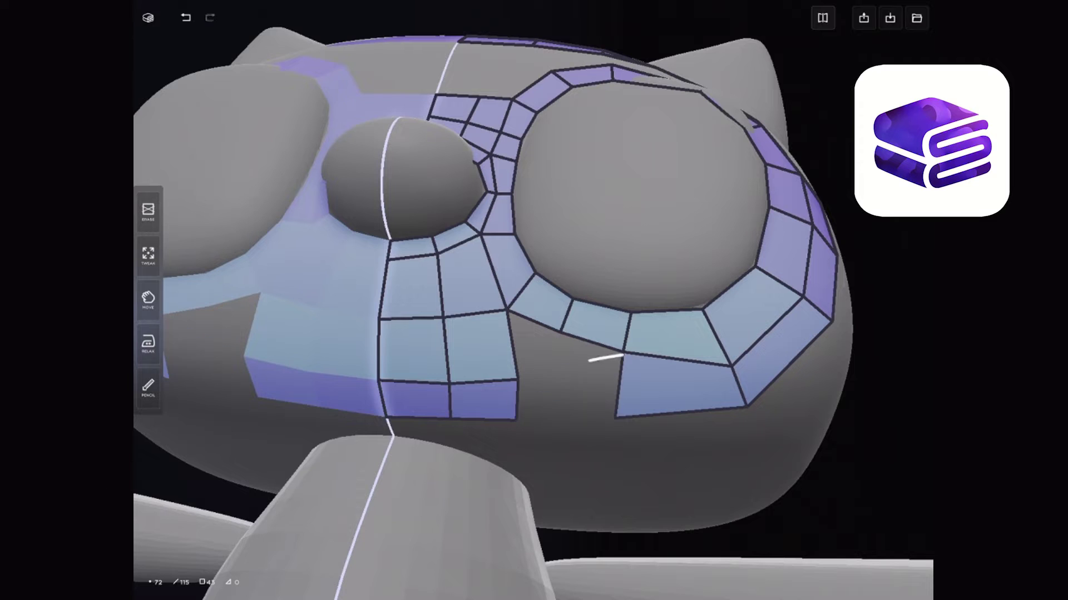
# Switch to CozyBlanket and draw strokes that close the mesh gap in the cat's cheek below the eye.
pyautogui.moveTo(588, 361); pyautogui.dragTo(558, 369)
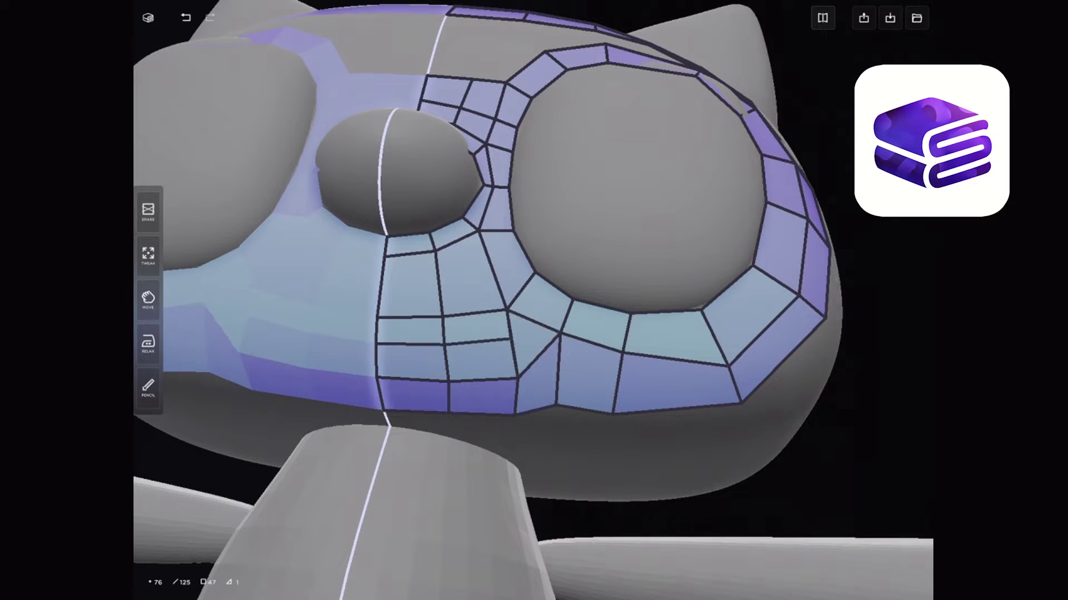
pyautogui.click(148, 256)
pyautogui.moveTo(511, 342); pyautogui.dragTo(493, 339)
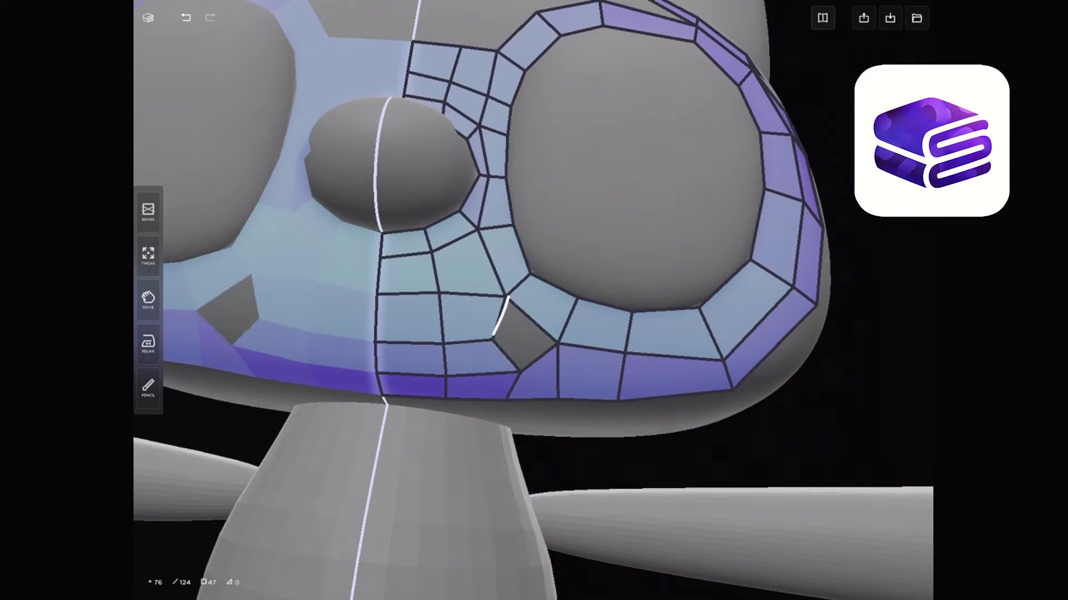
pyautogui.moveTo(509, 297); pyautogui.dragTo(522, 373)
# Tweak, relax and move the retopology mesh around the cat's cheek and the base of its nose.
pyautogui.click(148, 256)
pyautogui.click(148, 344)
pyautogui.moveTo(879, 389)
pyautogui.mouseDown()
pyautogui.moveTo(878, 429)
pyautogui.moveTo(879, 378)
pyautogui.moveTo(878, 422)
pyautogui.mouseUp()
pyautogui.click(148, 300)
pyautogui.scroll(3, 433, 172)
pyautogui.moveTo(526, 313); pyautogui.dragTo(467, 417)
pyautogui.moveTo(879, 423); pyautogui.dragTo(878, 378)
pyautogui.click(148, 256)
pyautogui.moveTo(879, 333); pyautogui.dragTo(806, 367)
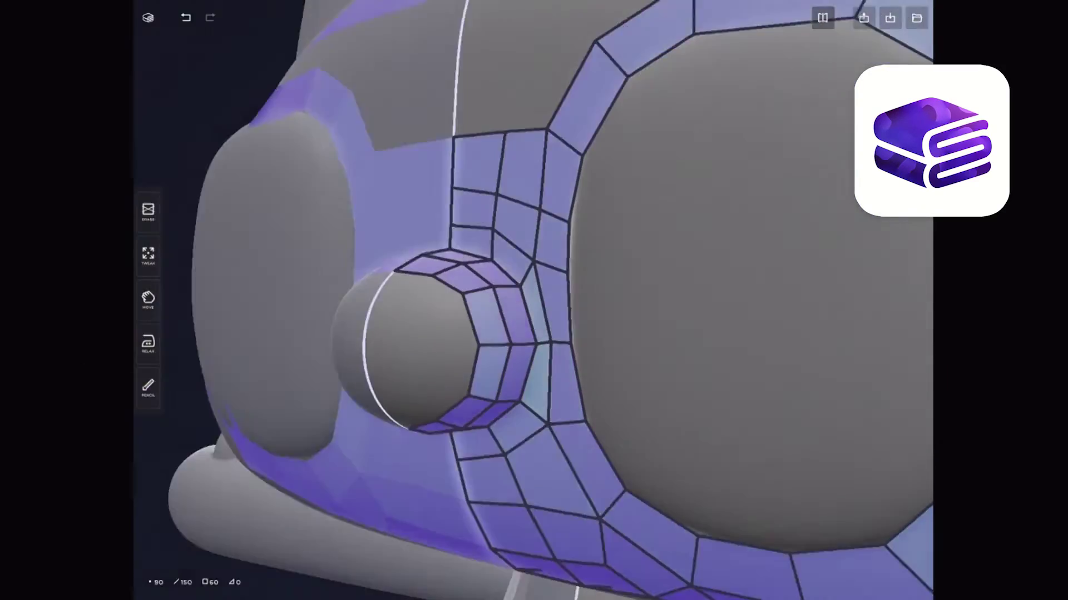
# Draw strokes across the cat's nose to cover it with quads.
pyautogui.moveTo(422, 286); pyautogui.dragTo(428, 414)
pyautogui.moveTo(779, 356)
pyautogui.mouseDown()
pyautogui.moveTo(834, 317)
pyautogui.moveTo(779, 389)
pyautogui.moveTo(778, 334)
pyautogui.moveTo(765, 342)
pyautogui.mouseUp()
pyautogui.click(148, 256)
pyautogui.moveTo(478, 389); pyautogui.dragTo(431, 301)
pyautogui.moveTo(778, 345); pyautogui.dragTo(723, 317)
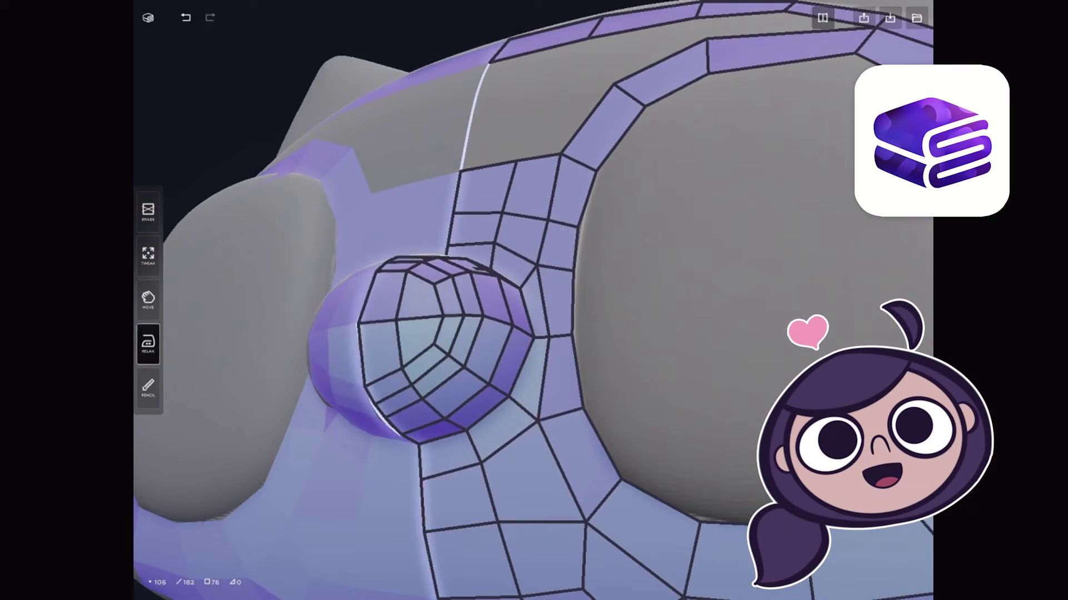
# Relax and tweak the quads on the nose and along its underside.
pyautogui.moveTo(779, 289)
pyautogui.mouseDown()
pyautogui.moveTo(823, 278)
pyautogui.moveTo(801, 283)
pyautogui.moveTo(800, 167)
pyautogui.moveTo(800, 289)
pyautogui.moveTo(762, 267)
pyautogui.moveTo(762, 234)
pyautogui.mouseUp()
pyautogui.click(148, 256)
pyautogui.moveTo(494, 399)
pyautogui.mouseDown()
pyautogui.moveTo(523, 414)
pyautogui.moveTo(384, 455)
pyautogui.mouseUp()
pyautogui.moveTo(496, 438); pyautogui.dragTo(497, 476)
pyautogui.moveTo(379, 442); pyautogui.dragTo(383, 472)
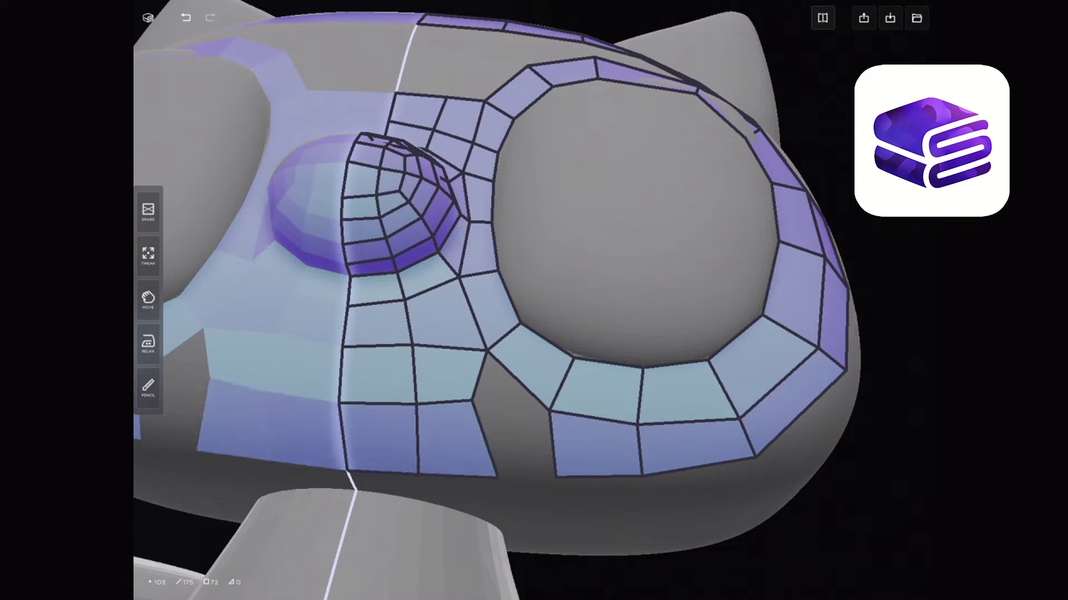
# Try to reshape the open cheek gap below the eye and undo the edit.
pyautogui.moveTo(518, 381); pyautogui.dragTo(484, 438)
pyautogui.hotkey('ctrl', 'z')
pyautogui.moveTo(497, 476); pyautogui.dragTo(465, 472)
pyautogui.moveTo(519, 381); pyautogui.dragTo(518, 457)
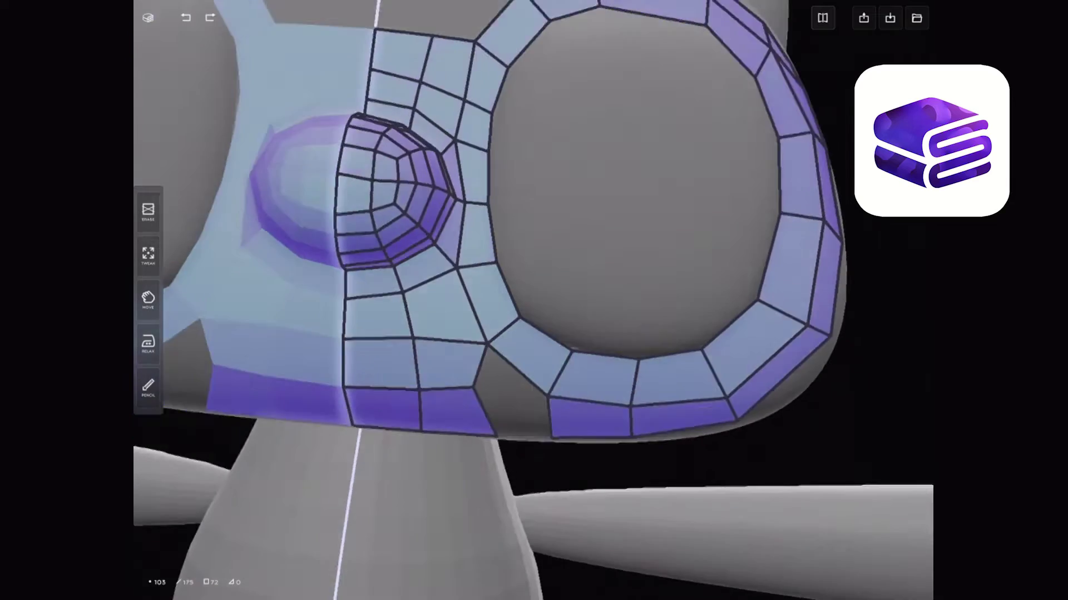
# Extend the top row of forehead quads to the symmetry line above the nose.
pyautogui.scroll(-3, 533, 300)
pyautogui.scroll(2, 532, 300)
pyautogui.moveTo(551, 205); pyautogui.dragTo(605, 165)
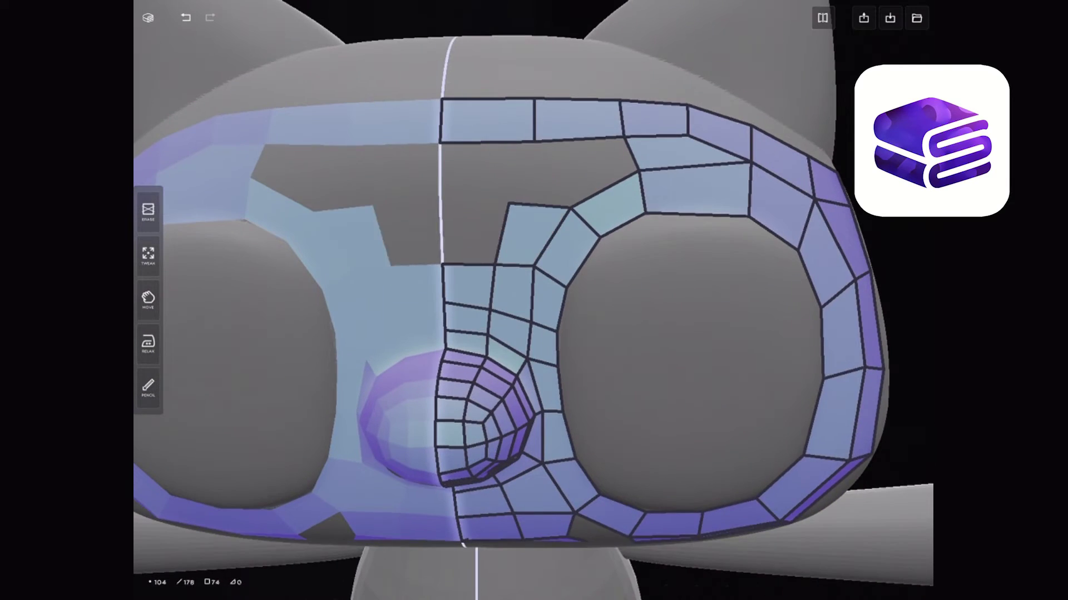
pyautogui.moveTo(505, 207); pyautogui.dragTo(443, 205)
pyautogui.scroll(-3, 532, 301)
pyautogui.moveTo(400, 285); pyautogui.dragTo(400, 261)
pyautogui.moveTo(414, 414); pyautogui.dragTo(426, 417)
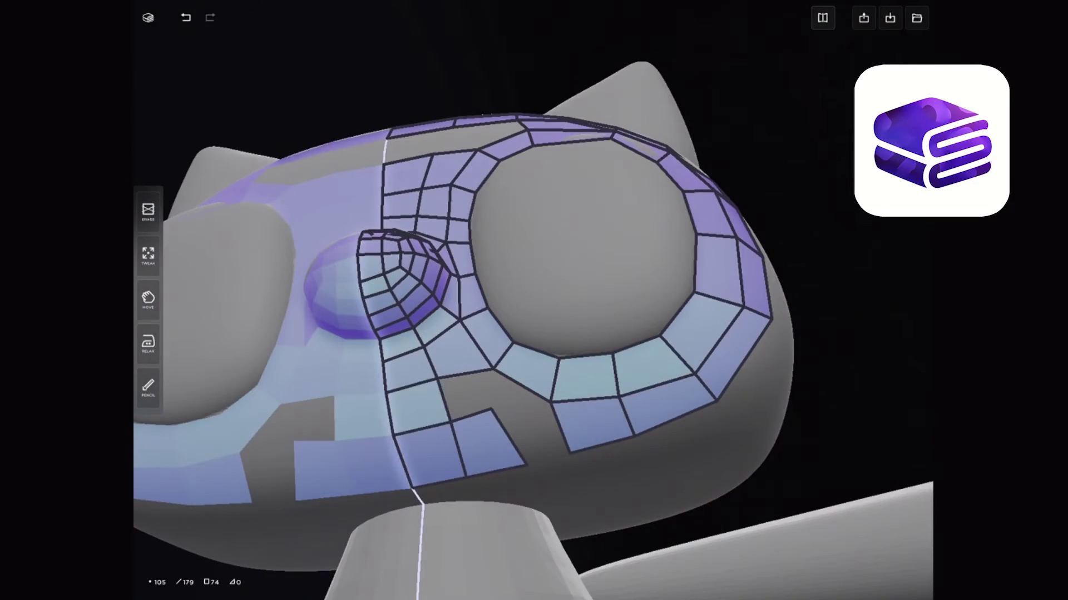
# Join the muzzle's lowest row of quads to the strip under the eye by tweaking its vertices.
pyautogui.moveTo(526, 465); pyautogui.dragTo(518, 463)
pyautogui.moveTo(515, 445); pyautogui.dragTo(559, 427)
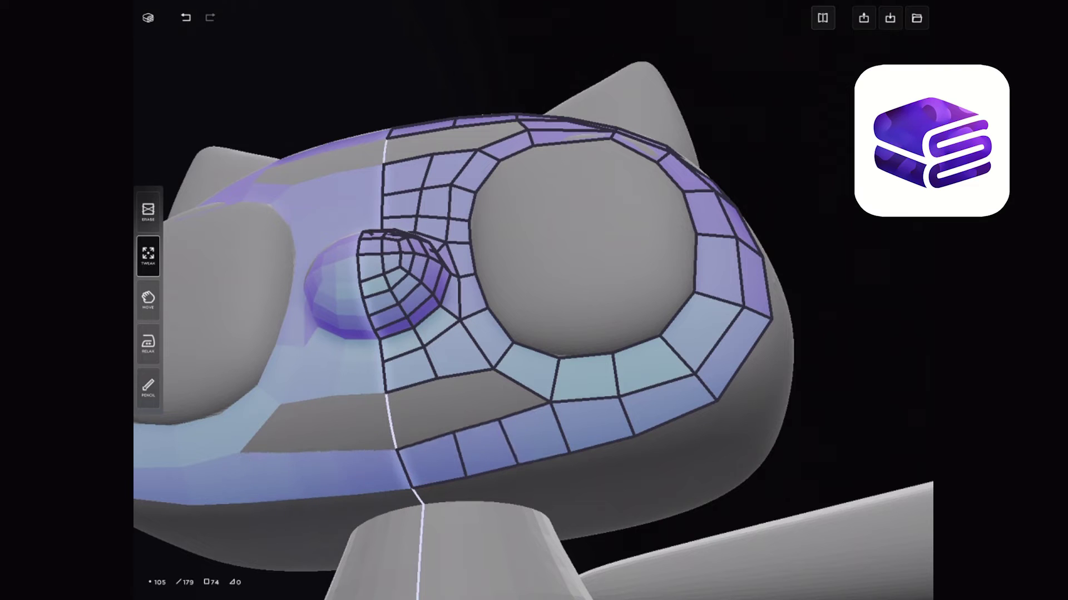
pyautogui.moveTo(533, 267); pyautogui.dragTo(533, 334)
pyautogui.scroll(3, 533, 300)
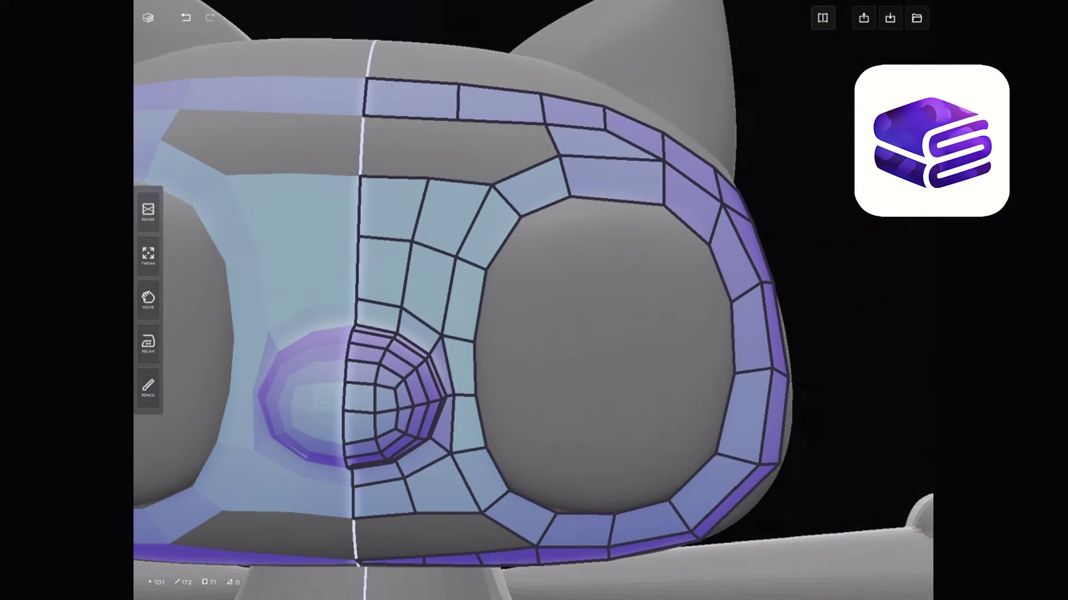
# Tweak the vertices on the nose bridge and simplify the mesh above the eye loop.
pyautogui.moveTo(445, 333); pyautogui.dragTo(441, 338)
pyautogui.moveTo(430, 178); pyautogui.dragTo(429, 188)
pyautogui.moveTo(472, 346); pyautogui.dragTo(472, 339)
pyautogui.moveTo(533, 300); pyautogui.dragTo(498, 285)
pyautogui.click(566, 164)
# Extrude one quad from the upper eye loop into the eye area and undo the attempted second one.
pyautogui.moveTo(545, 211); pyautogui.dragTo(544, 272)
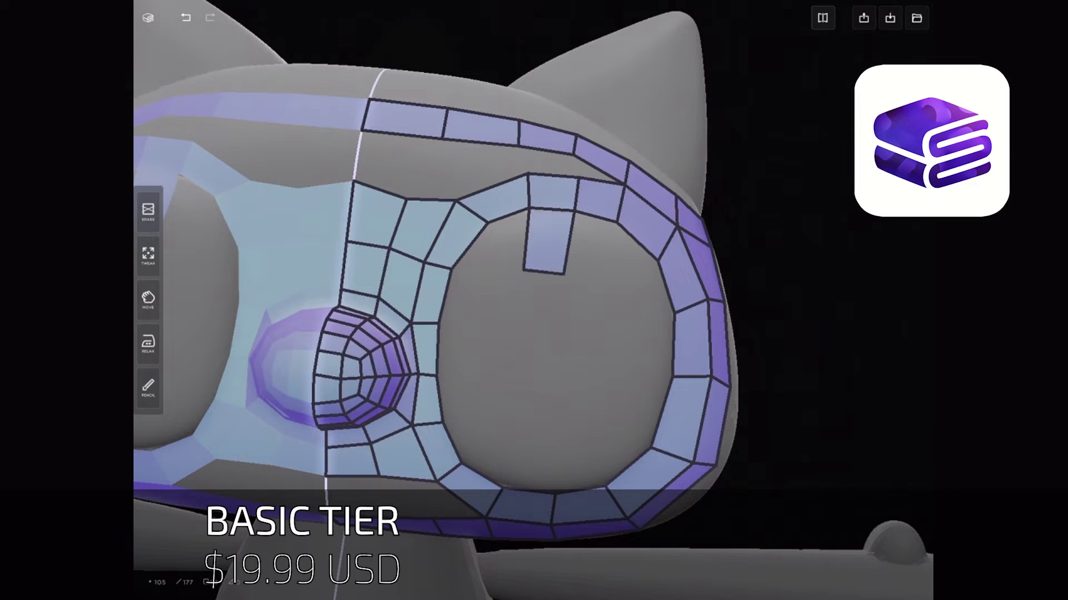
pyautogui.moveTo(596, 214); pyautogui.dragTo(595, 278)
pyautogui.hotkey('ctrl', 'z')
# Draw strokes that fill the muzzle's lower row and connect the forehead grid to the upper head band.
pyautogui.moveTo(778, 334)
pyautogui.mouseDown()
pyautogui.moveTo(779, 267)
pyautogui.moveTo(779, 328)
pyautogui.mouseUp()
pyautogui.moveTo(353, 476); pyautogui.dragTo(354, 511)
pyautogui.moveTo(778, 328); pyautogui.dragTo(759, 317)
pyautogui.moveTo(418, 125); pyautogui.dragTo(399, 125)
pyautogui.moveTo(429, 90); pyautogui.dragTo(415, 88)
pyautogui.moveTo(367, 187); pyautogui.dragTo(372, 124)
pyautogui.moveTo(779, 317); pyautogui.dragTo(781, 333)
pyautogui.moveTo(445, 197); pyautogui.dragTo(461, 92)
pyautogui.moveTo(779, 333); pyautogui.dragTo(783, 383)
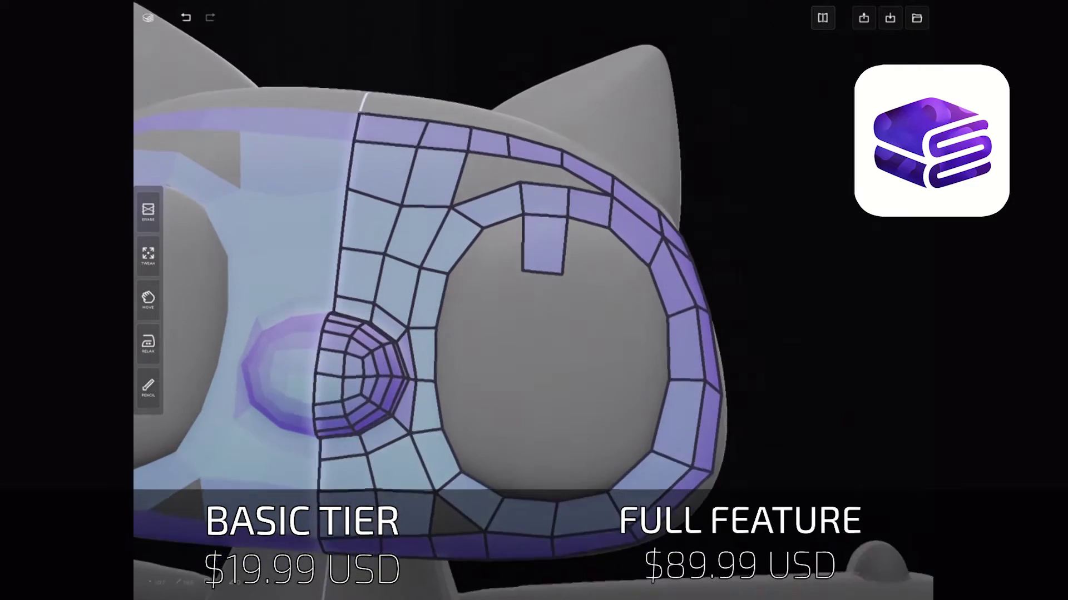
# Tweak the vertices beside the cheek gap and on the forehead to even out the quads.
pyautogui.moveTo(437, 470); pyautogui.dragTo(431, 498)
pyautogui.moveTo(784, 384); pyautogui.dragTo(782, 365)
pyautogui.click(148, 255)
pyautogui.moveTo(396, 199); pyautogui.dragTo(397, 190)
pyautogui.scroll(-4, 445, 333)
pyautogui.moveTo(779, 333); pyautogui.dragTo(778, 356)
pyautogui.moveTo(463, 239); pyautogui.dragTo(464, 267)
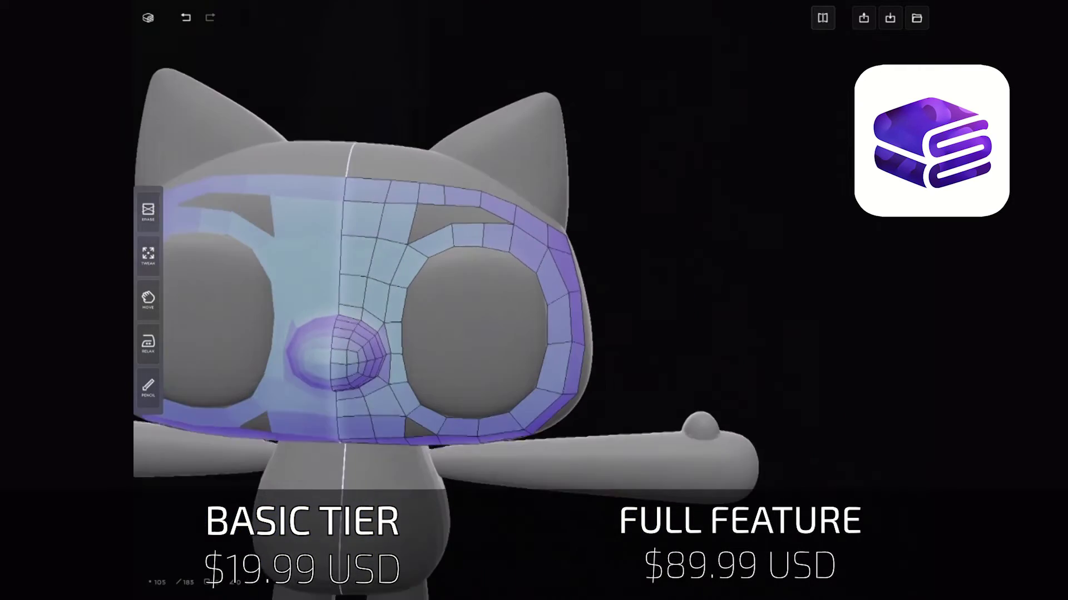
# Close the gap in the muzzle's lower row beneath the eye loop.
pyautogui.moveTo(778, 356); pyautogui.dragTo(778, 317)
pyautogui.moveTo(367, 423); pyautogui.dragTo(370, 427)
pyautogui.moveTo(779, 317); pyautogui.dragTo(778, 345)
pyautogui.scroll(4, 528, 370)
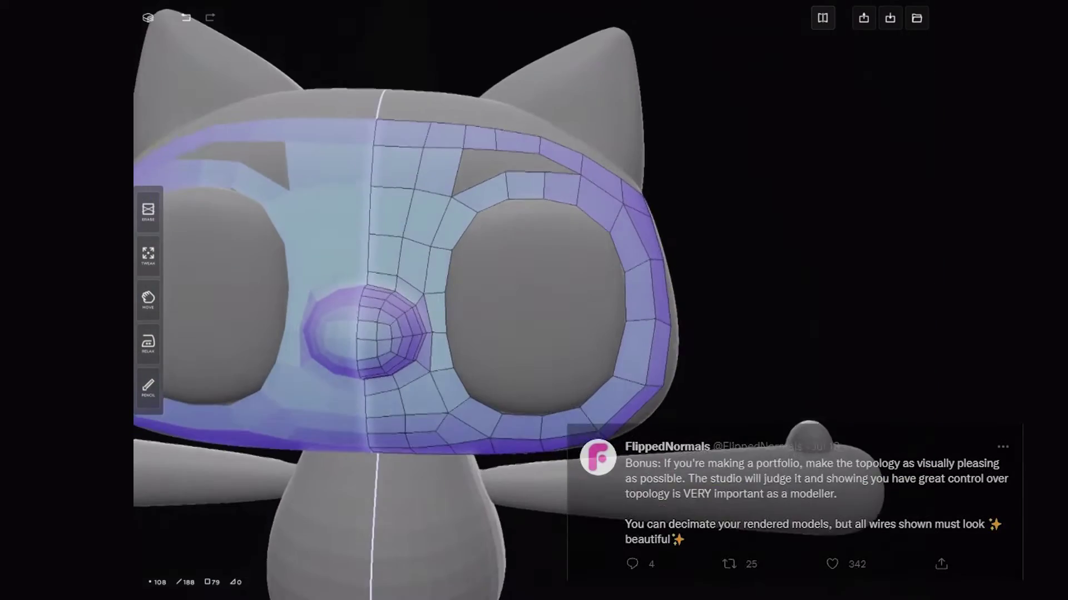
pyautogui.scroll(5, 501, 333)
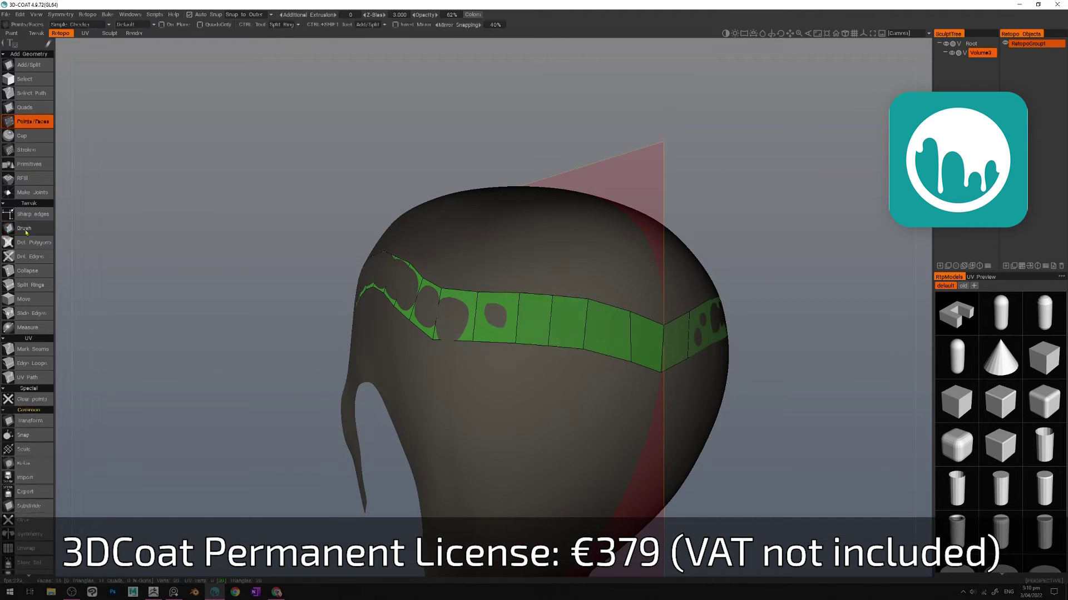
# Switch to 3D-Coat, add two quad rows above the green band on the head, and even out its vertices with the Brush.
pyautogui.click(25, 232)
pyautogui.moveTo(531, 425)
pyautogui.keyDown('alt'); pyautogui.mouseDown()
pyautogui.moveTo(605, 422)
pyautogui.moveTo(422, 389)
pyautogui.moveTo(584, 336)
pyautogui.moveTo(644, 279)
pyautogui.mouseUp(); pyautogui.keyUp('alt')
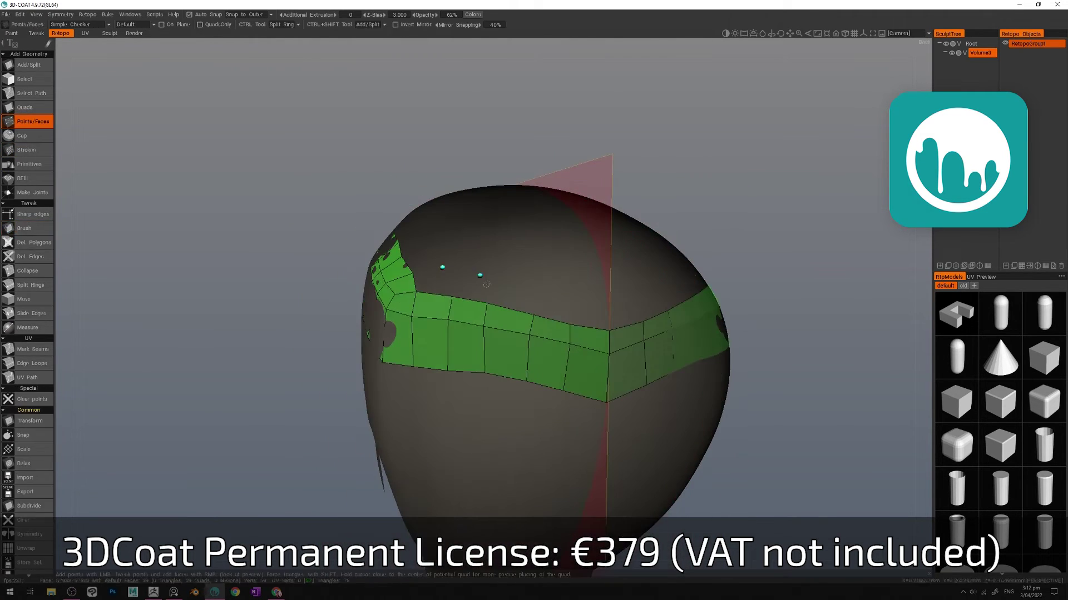
pyautogui.click(640, 345)
pyautogui.click(640, 345)
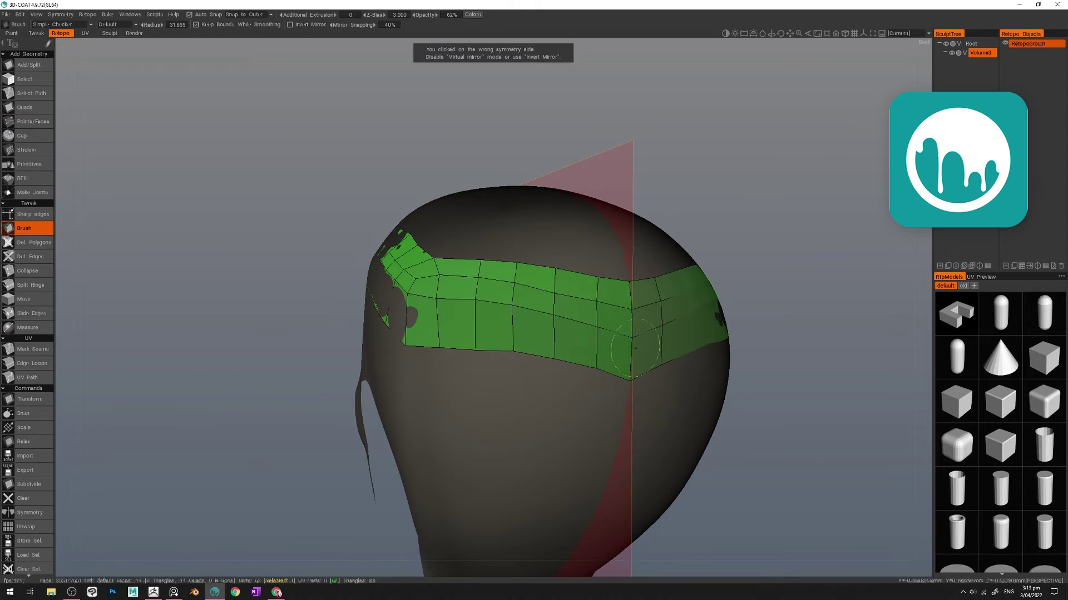
pyautogui.moveTo(640, 345)
pyautogui.keyDown('alt'); pyautogui.mouseDown()
pyautogui.moveTo(723, 345)
pyautogui.moveTo(614, 352)
pyautogui.moveTo(644, 327)
pyautogui.mouseUp(); pyautogui.keyUp('alt')
# Widen the green band to four rows of quads with the Points/Faces and Quads tools.
pyautogui.click(25, 122)
pyautogui.click(367, 356)
pyautogui.click(24, 107)
pyautogui.click(512, 292)
pyautogui.click(561, 322)
pyautogui.moveTo(255, 226)
pyautogui.keyDown('alt'); pyautogui.mouseDown()
pyautogui.moveTo(396, 209)
pyautogui.moveTo(590, 368)
pyautogui.mouseUp(); pyautogui.keyUp('alt')
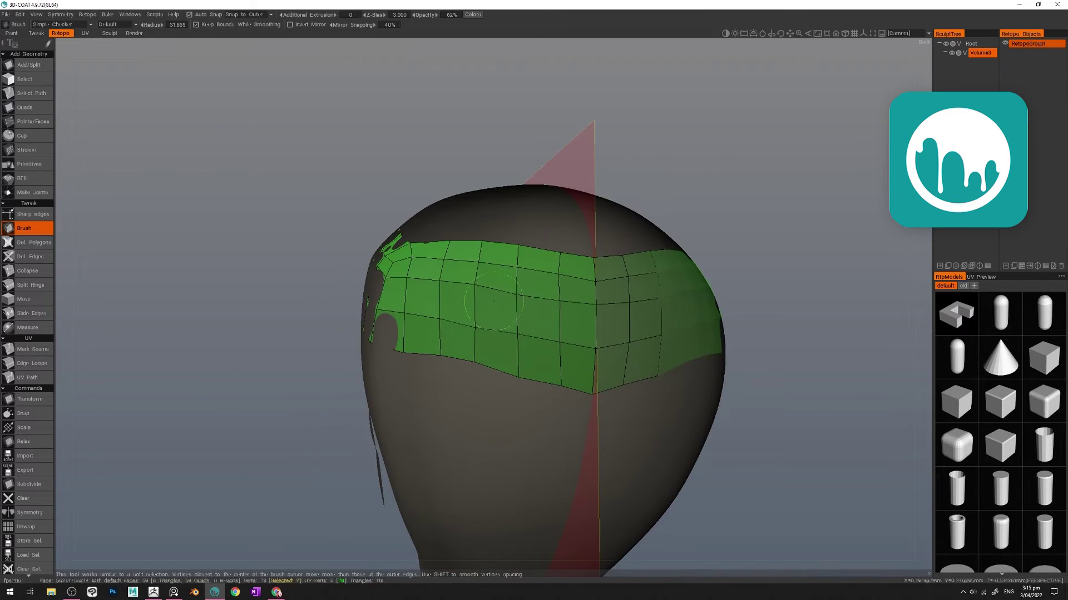
pyautogui.keyDown('alt'); pyautogui.moveTo(510, 295); pyautogui.dragTo(587, 318); pyautogui.keyUp('alt')
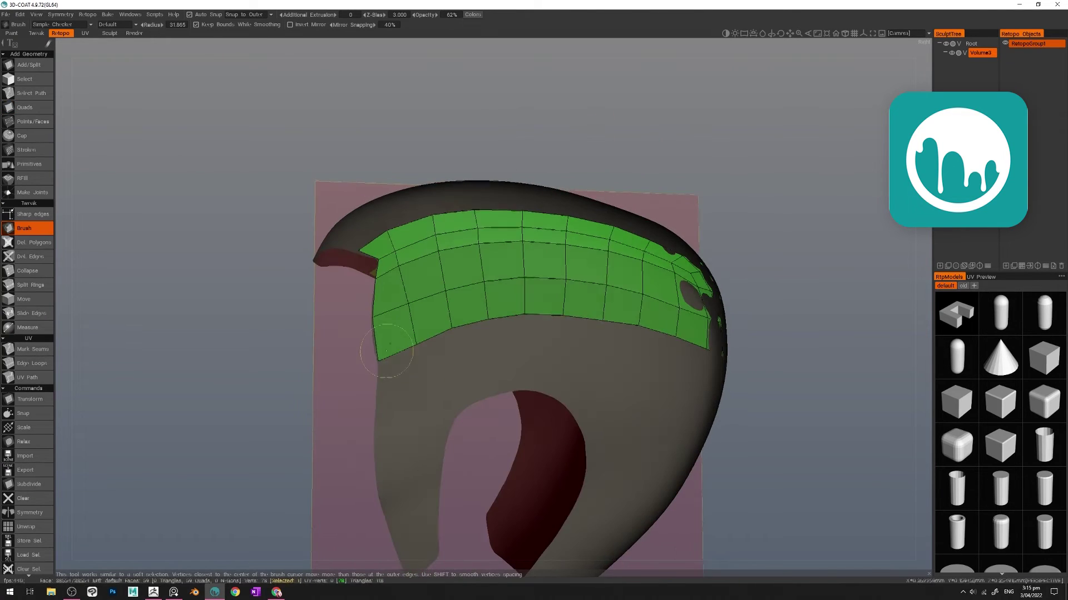
pyautogui.keyDown('alt'); pyautogui.moveTo(541, 364); pyautogui.dragTo(445, 356); pyautogui.keyUp('alt')
# Select the green band's lower border and create a separate strip of faces below it in its own retopo group.
pyautogui.click(24, 79)
pyautogui.moveTo(291, 312); pyautogui.dragTo(673, 339)
pyautogui.keyDown('alt'); pyautogui.moveTo(501, 356); pyautogui.dragTo(612, 356); pyautogui.keyUp('alt')
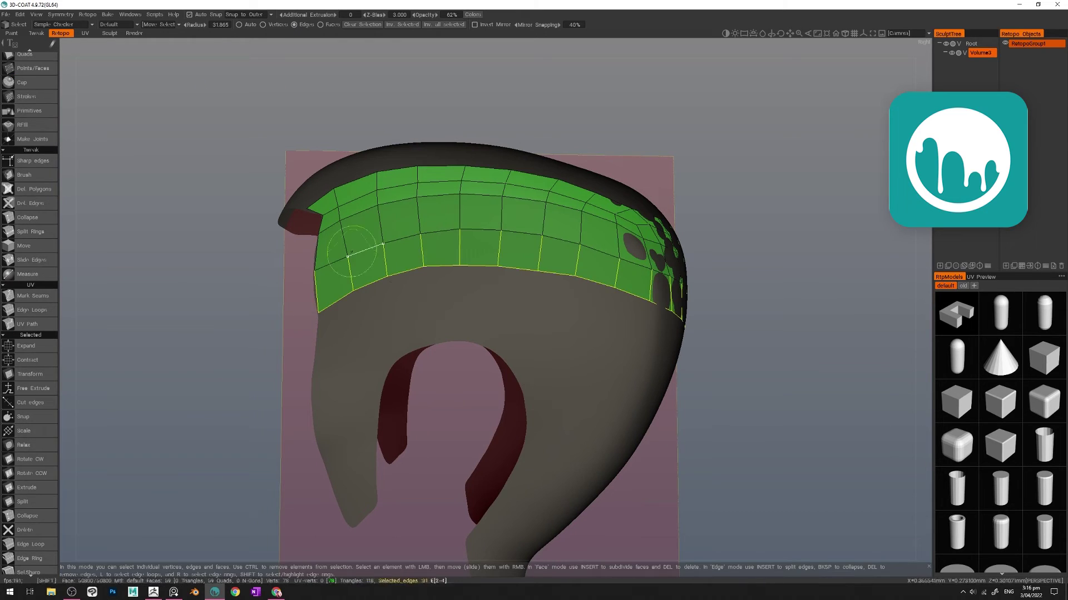
pyautogui.moveTo(473, 278); pyautogui.dragTo(341, 43, button='middle')
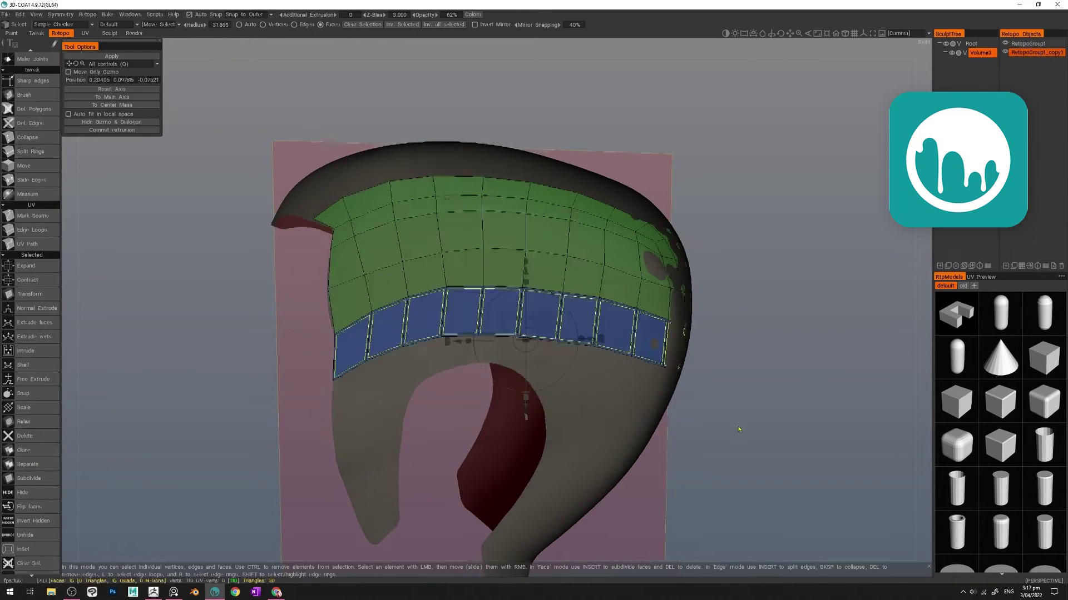
# Even out the blue strip's vertical edges with Slide Edges and Brush, and extend it to three rows of quads.
pyautogui.click(25, 121)
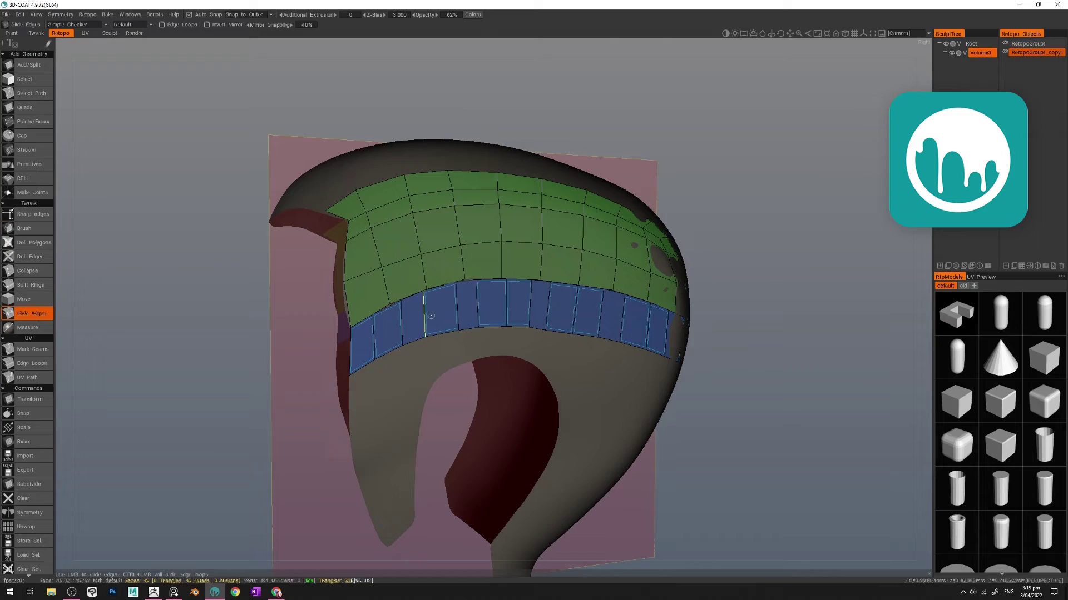
pyautogui.moveTo(445, 310); pyautogui.dragTo(342, 315)
pyautogui.click(24, 228)
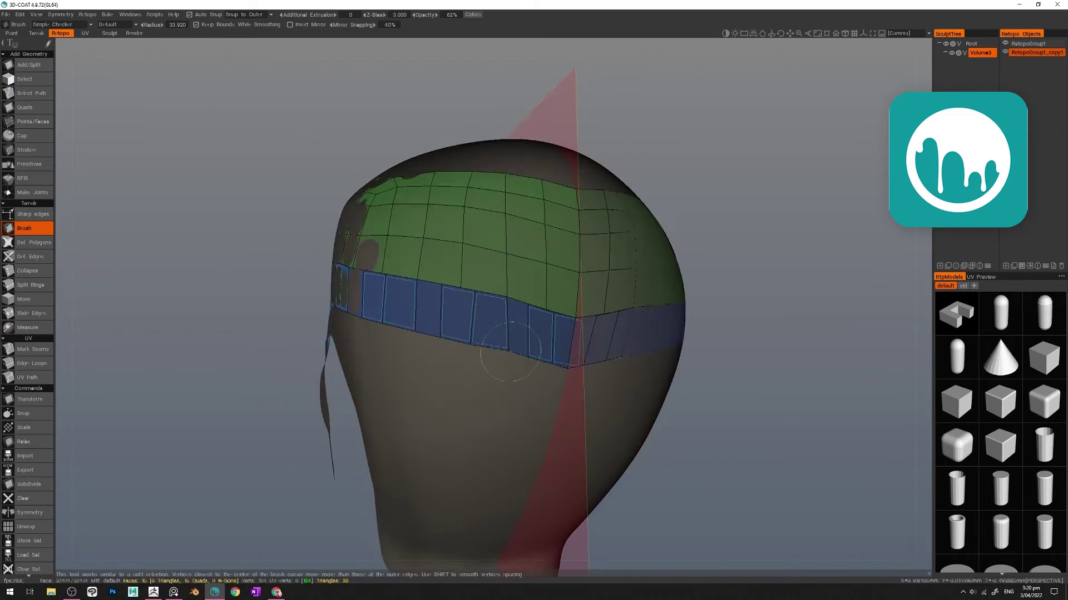
pyautogui.click(32, 121)
pyautogui.click(25, 79)
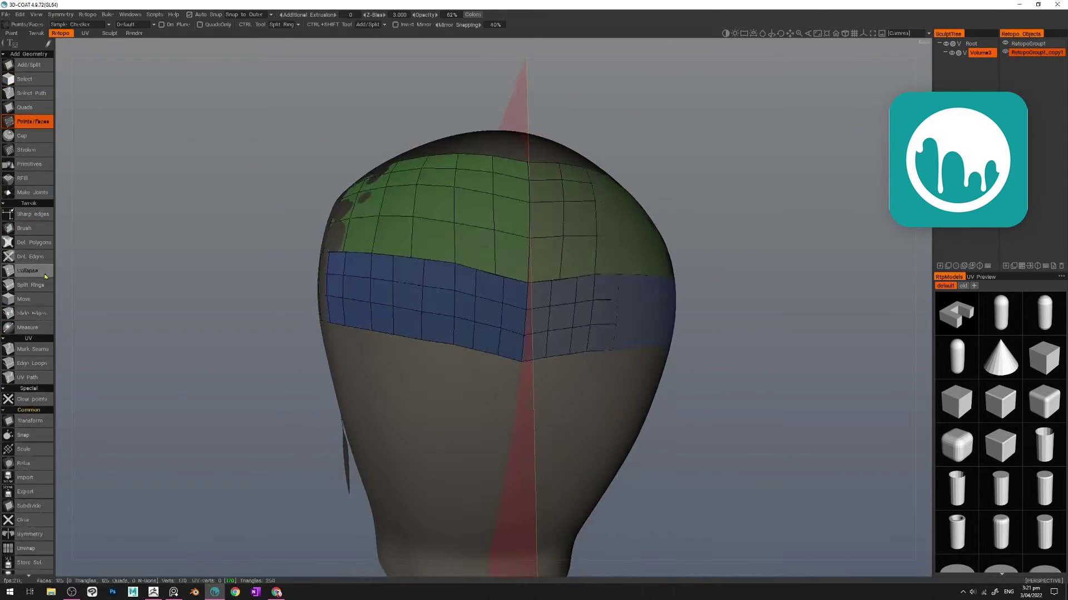
# Extend the purple sideburn strip up toward the blue band with a new quad and adjust its upper corner point.
pyautogui.moveTo(723, 389); pyautogui.dragTo(576, 397)
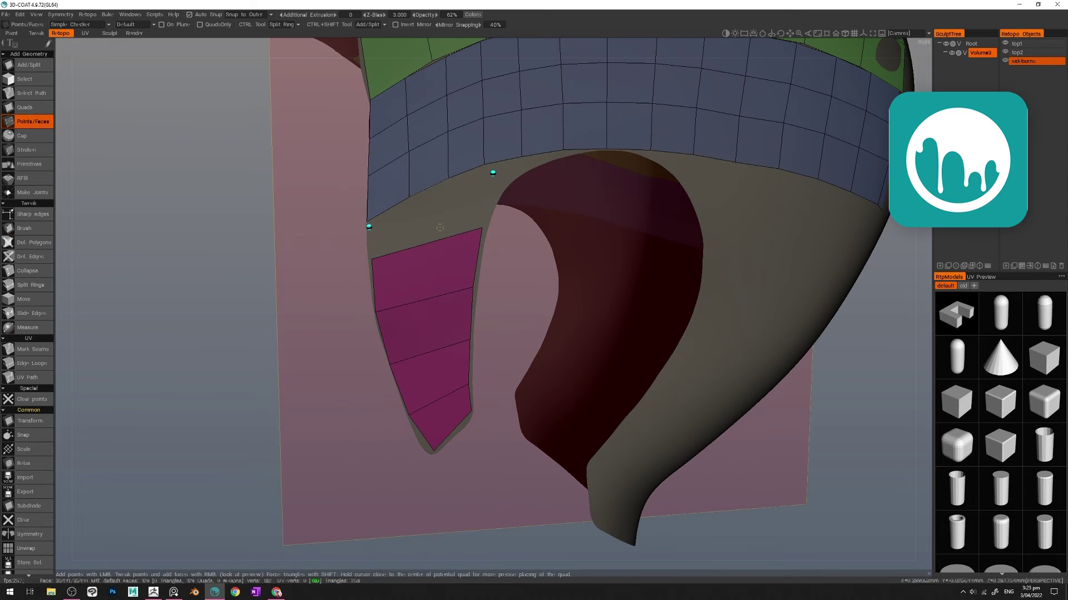
pyautogui.rightClick(429, 225)
pyautogui.moveTo(493, 173); pyautogui.dragTo(478, 195, button='right')
pyautogui.keyDown('alt'); pyautogui.keyDown('shift'); pyautogui.moveTo(472, 337); pyautogui.dragTo(441, 345); pyautogui.keyUp('shift'); pyautogui.keyUp('alt')
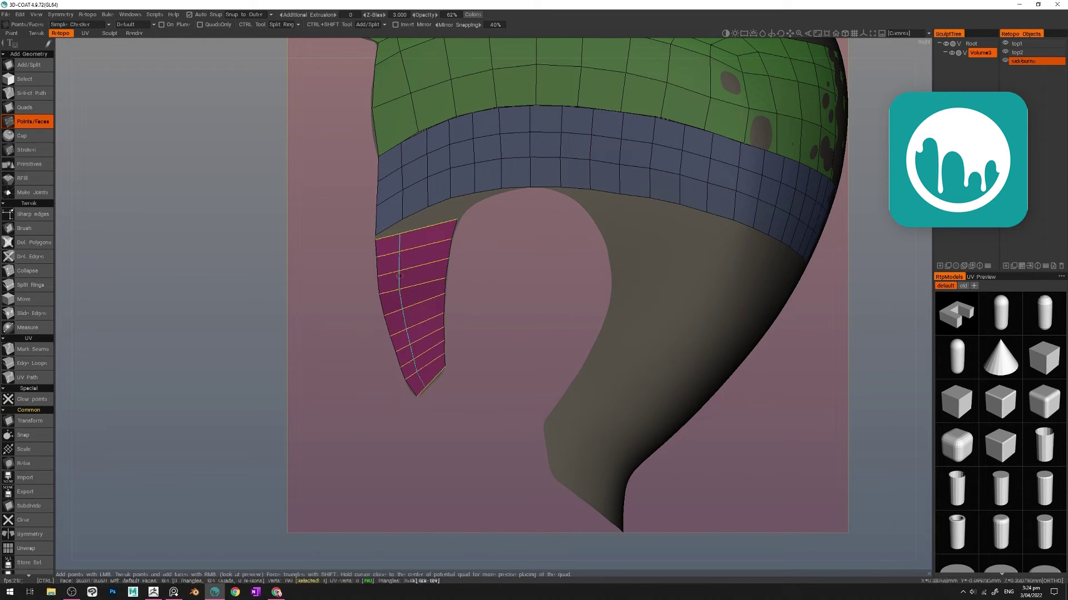
# Split the sideburn lengthwise into three columns and brush its top edge up toward the blue band.
pyautogui.press('2')
pyautogui.keyDown('alt'); pyautogui.moveTo(412, 359); pyautogui.dragTo(431, 442, button='middle'); pyautogui.keyUp('alt')
pyautogui.press('h')
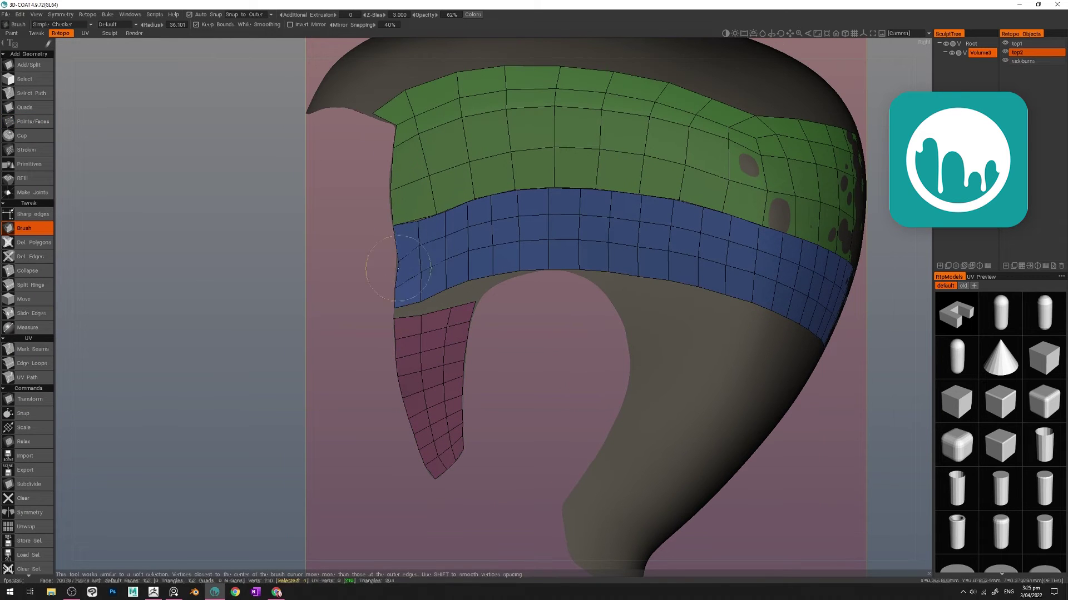
pyautogui.moveTo(394, 316); pyautogui.dragTo(395, 289)
# Add a point at the sideburn's upper inner corner and fill the face beside it.
pyautogui.press('1')
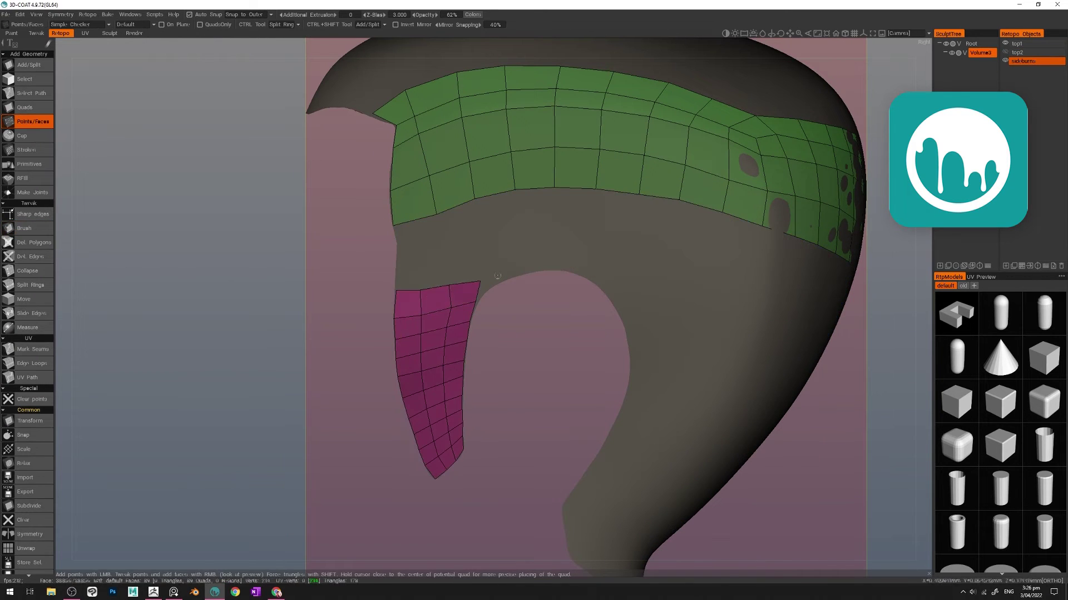
pyautogui.click(495, 273)
pyautogui.scroll(4, 495, 273)
pyautogui.rightClick(481, 275)
# Show and activate the top2 group, and brush its lower edge to line up with the sideburn's top edge.
pyautogui.click(1005, 51)
pyautogui.click(1023, 52)
pyautogui.press('2')
pyautogui.moveTo(493, 248); pyautogui.dragTo(495, 255)
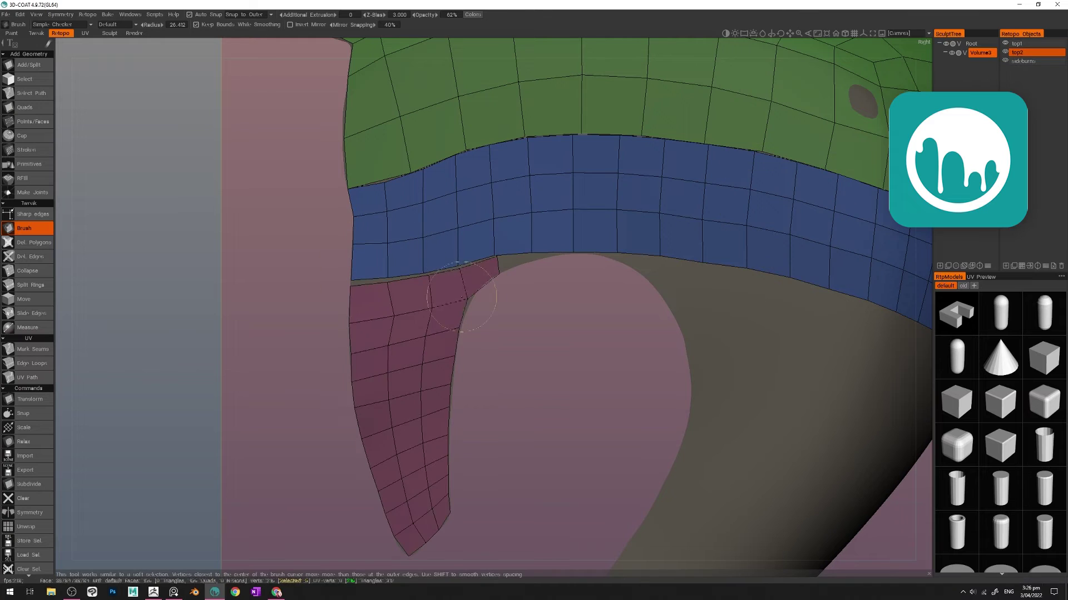
pyautogui.moveTo(462, 297); pyautogui.dragTo(468, 296)
pyautogui.keyDown('alt'); pyautogui.moveTo(468, 296); pyautogui.dragTo(483, 258, button='middle'); pyautogui.keyUp('alt')
pyautogui.moveTo(409, 278); pyautogui.dragTo(401, 278)
# Save the 3D-Coat scene as bowie_hairbase_Retopo.
pyautogui.hotkey('ctrl', 's')
pyautogui.doubleClick(107, 219)
pyautogui.click(95, 264)
pyautogui.write('bowie_hairbase_Retopo')
pyautogui.press('Return')
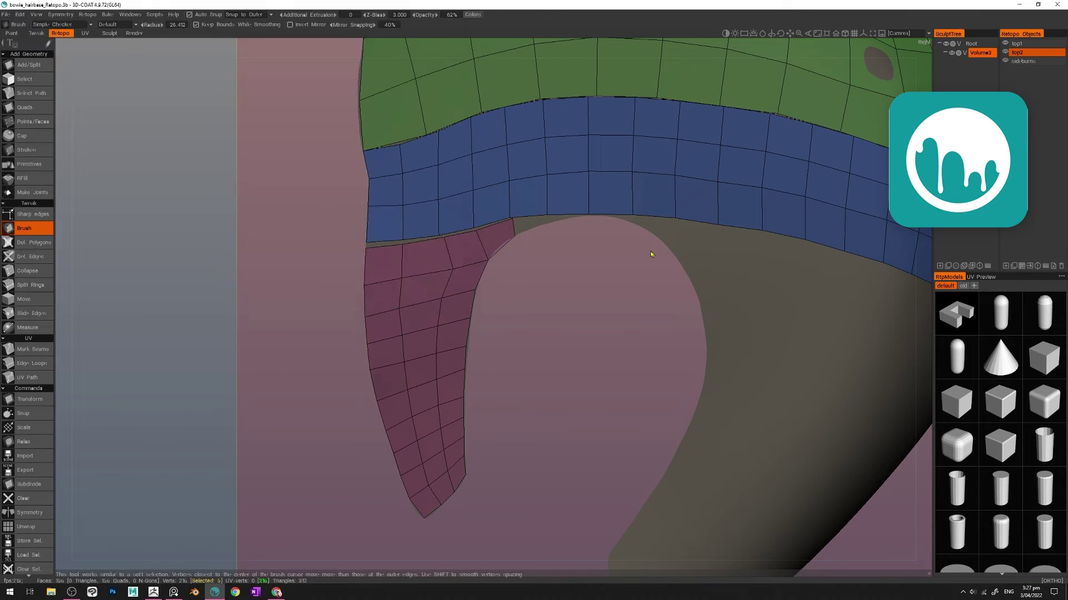
# Hide the top2 group, activate the sideburns group, and place further retopo points around the ear cutout.
pyautogui.keyDown('alt'); pyautogui.moveTo(654, 252); pyautogui.dragTo(584, 262); pyautogui.keyUp('alt')
pyautogui.click(1005, 51)
pyautogui.click(1023, 61)
pyautogui.scroll(1, 717, 236)
pyautogui.press('1')
pyautogui.click(567, 180)
pyautogui.click(443, 291)
pyautogui.press('2')
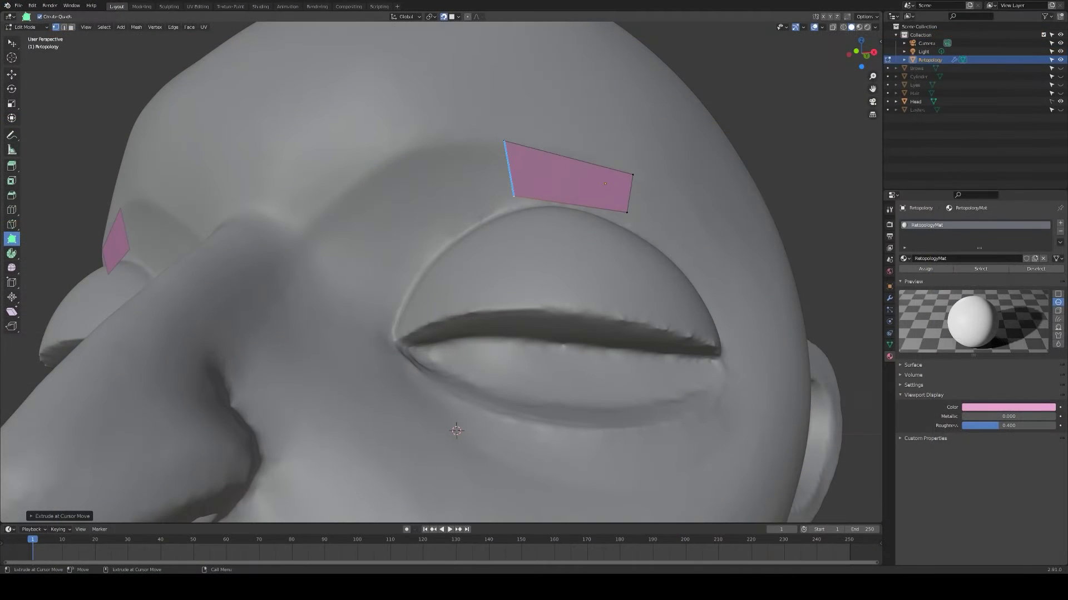
# Switch to Blender, extrude quads around the eye into a closed eight-face loop, and number the faces with annotations.
pyautogui.click(404, 234)
pyautogui.click(375, 328)
pyautogui.click(666, 248)
pyautogui.click(405, 409)
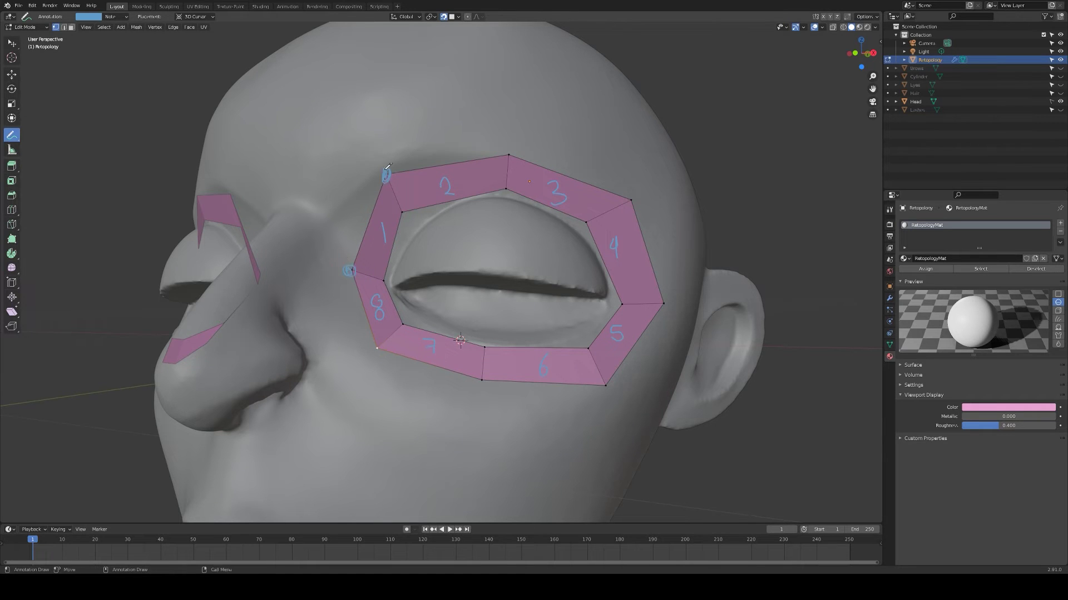
pyautogui.keyDown('ctrl'); pyautogui.click(385, 139); pyautogui.keyUp('ctrl')
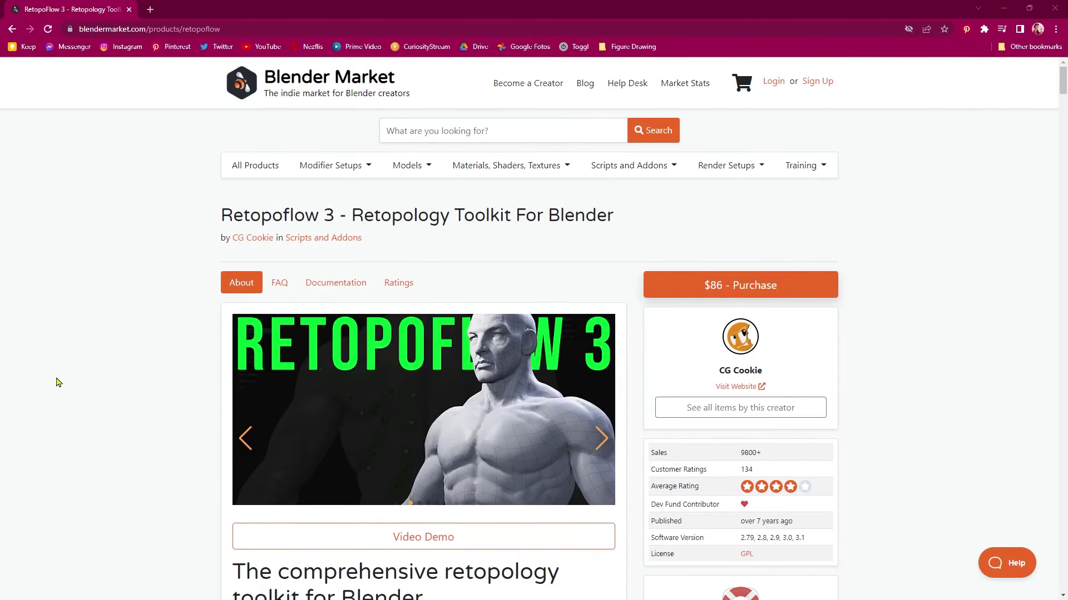
# Switch to the Retopoflow 3 product page on Blender Market and browse its preview images.
pyautogui.scroll(-2, 139, 306)
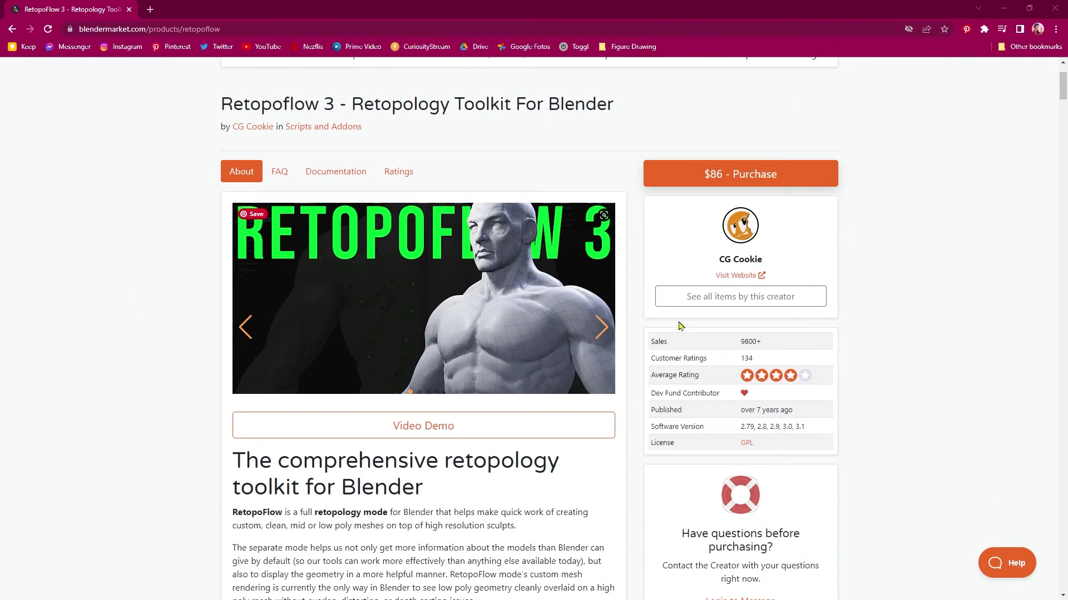
pyautogui.click(599, 335)
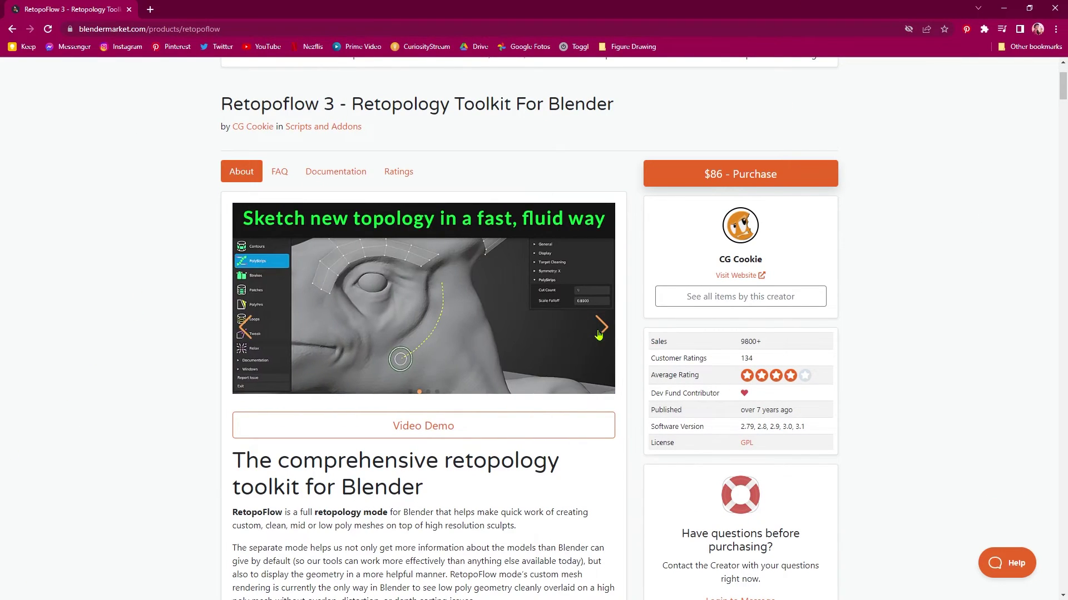
pyautogui.click(599, 335)
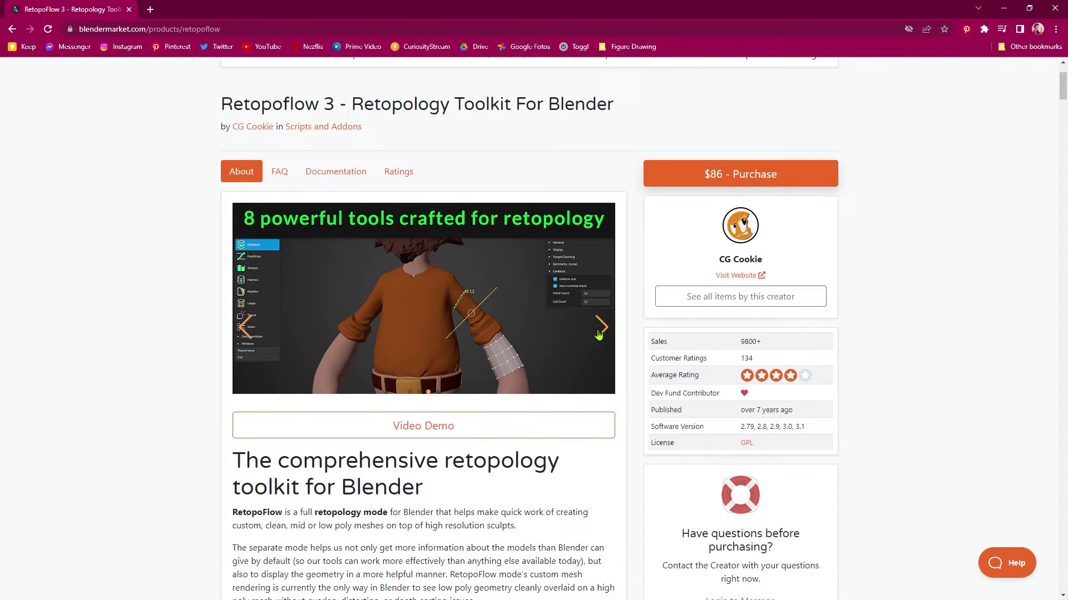
pyautogui.click(599, 334)
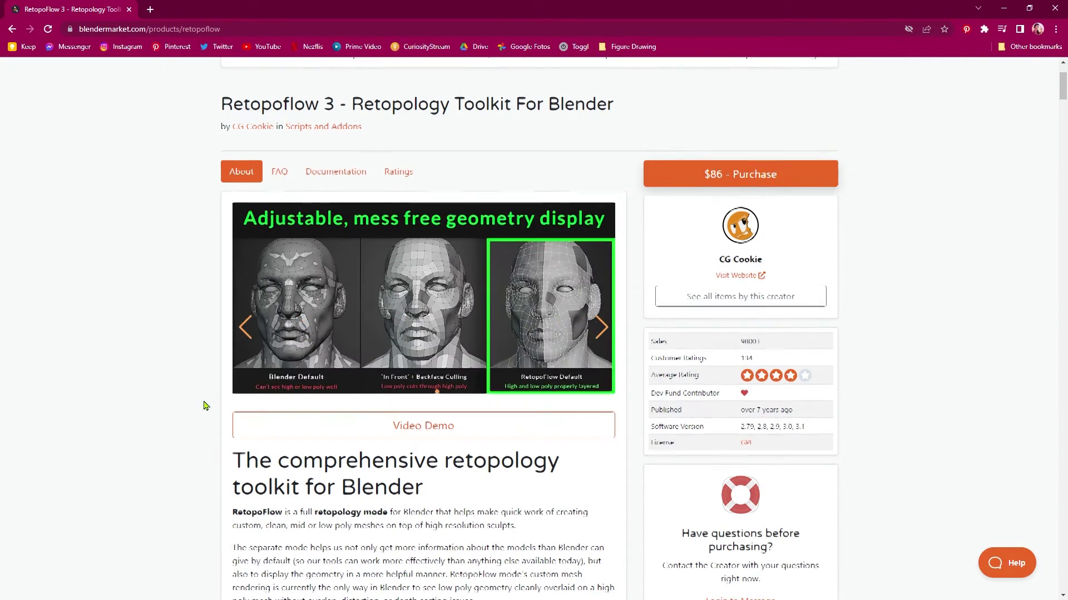
# Read the RetopoFlow tool descriptions from Contours and PolyStrips through Strokes, PolyPen, Knife, Relax and Tweak to Patches.
pyautogui.scroll(-13, 205, 406)
pyautogui.scroll(-4, 205, 406)
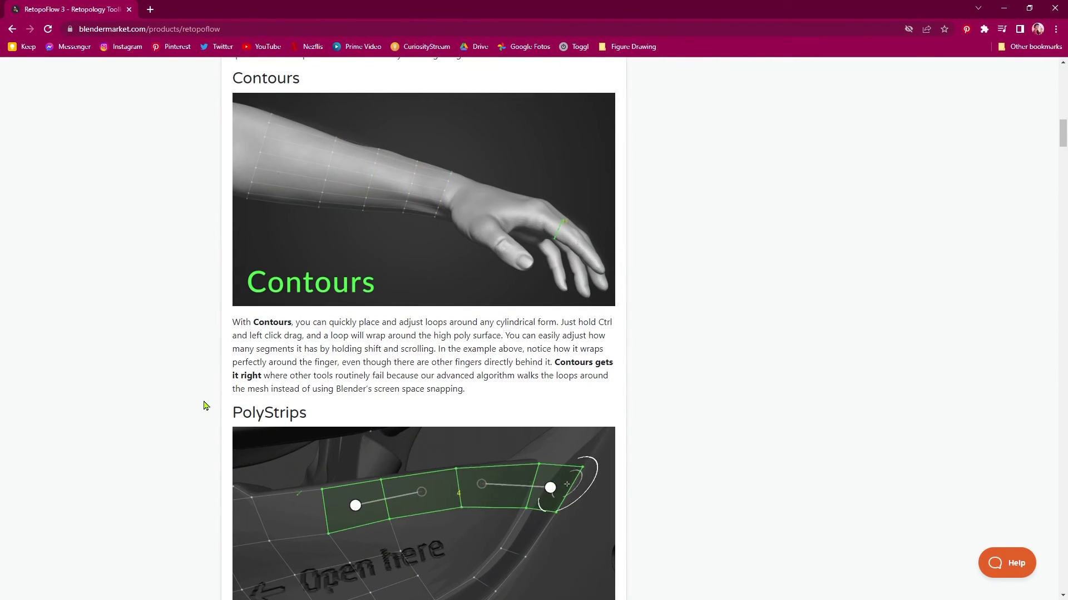
pyautogui.scroll(-5, 204, 406)
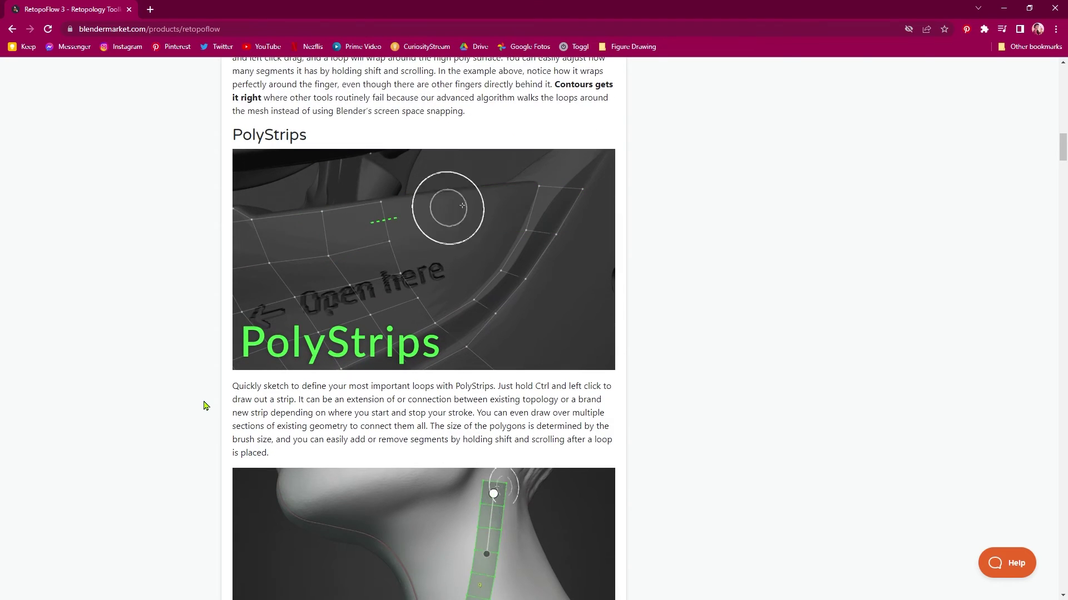
pyautogui.scroll(-6, 204, 406)
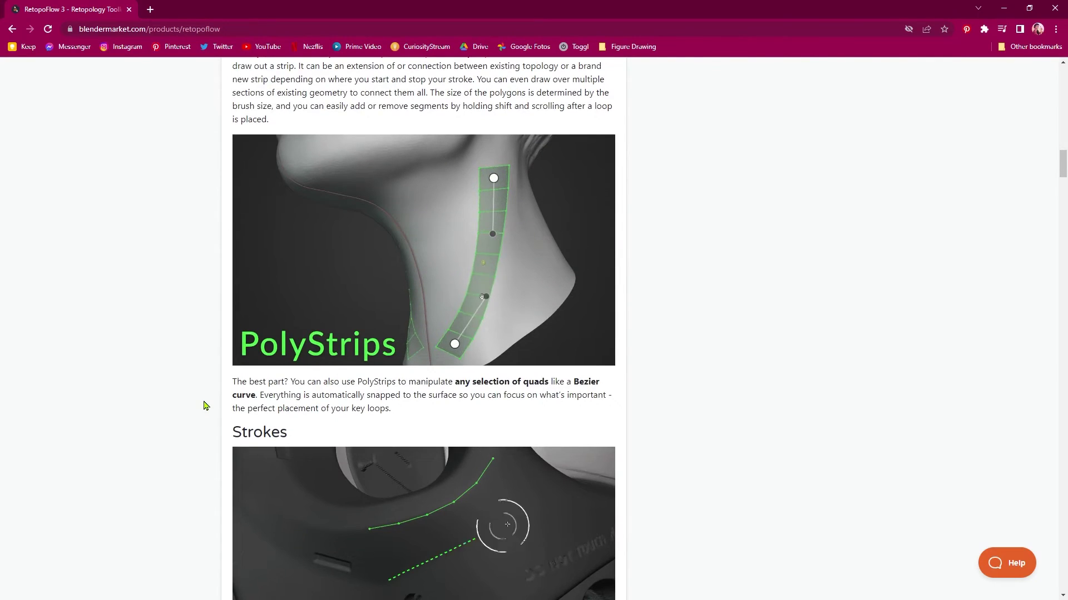
pyautogui.scroll(-9, 204, 406)
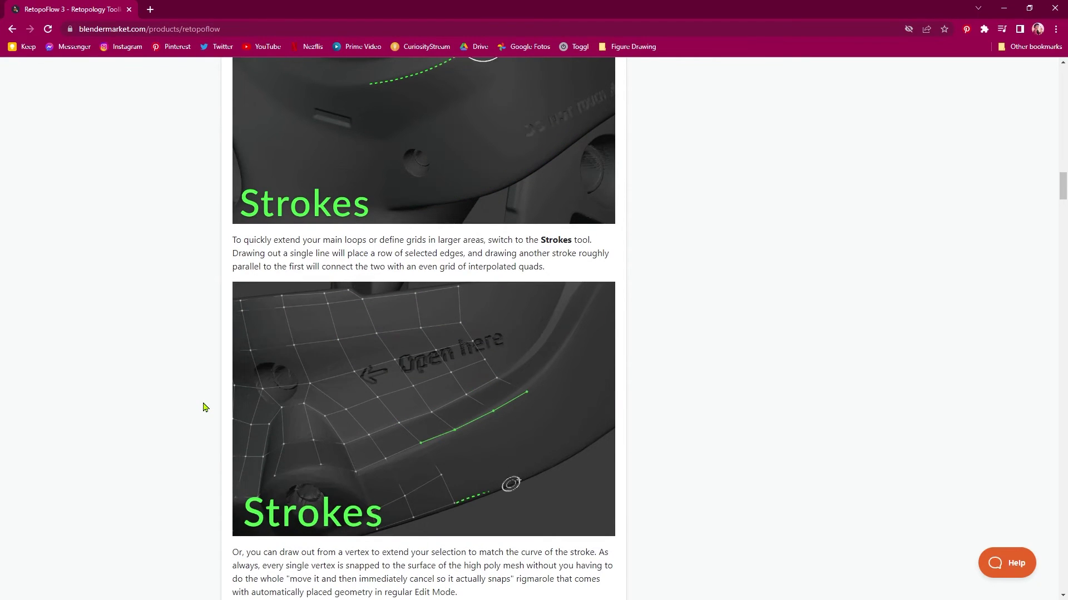
pyautogui.scroll(-10, 205, 408)
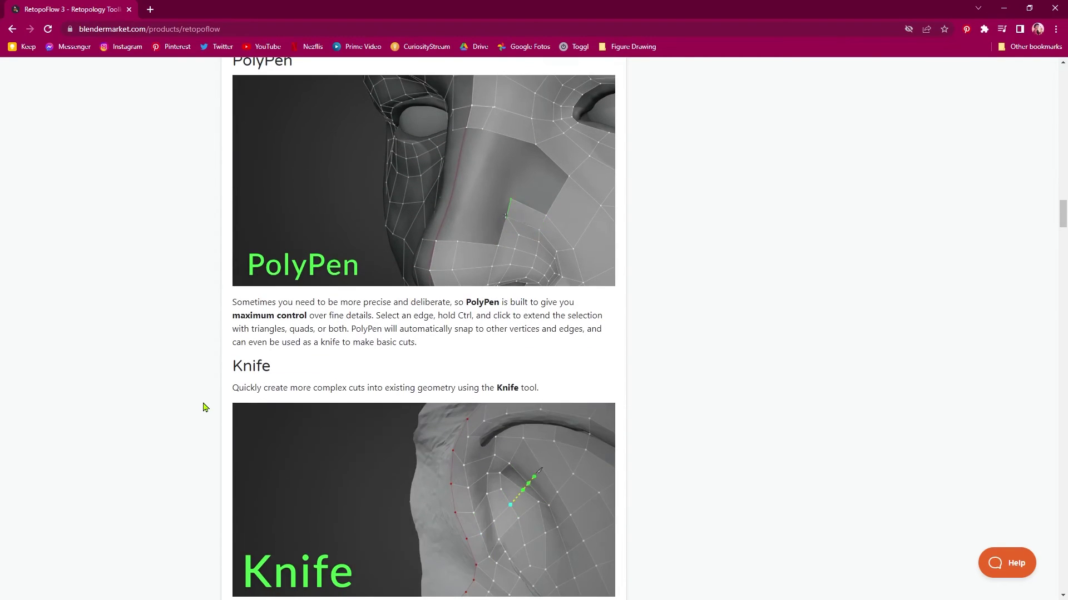
pyautogui.scroll(-9, 205, 407)
pyautogui.scroll(-3, 204, 407)
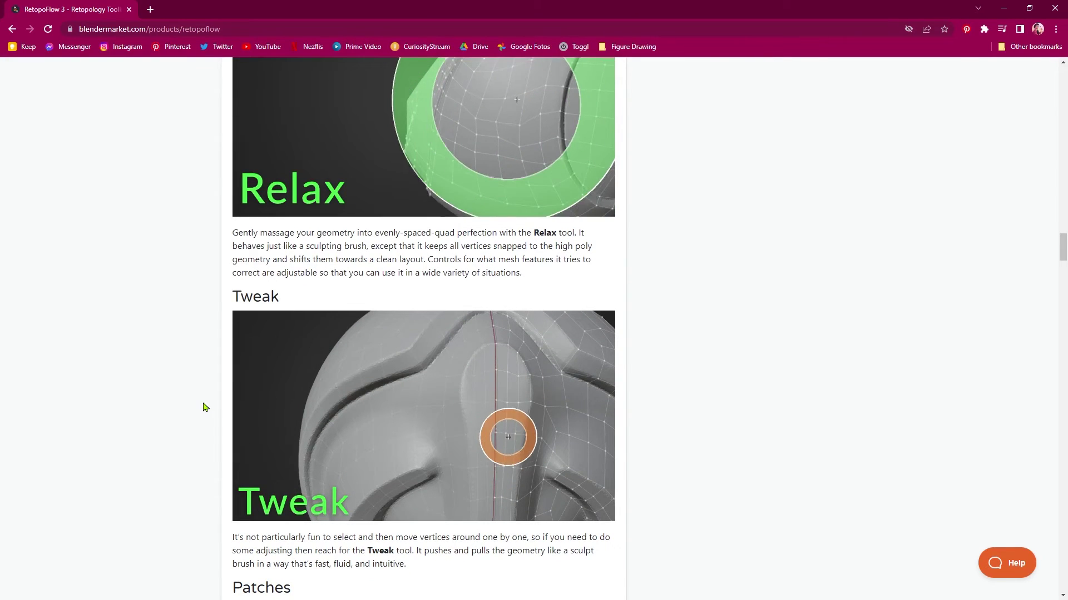
pyautogui.scroll(-3, 204, 408)
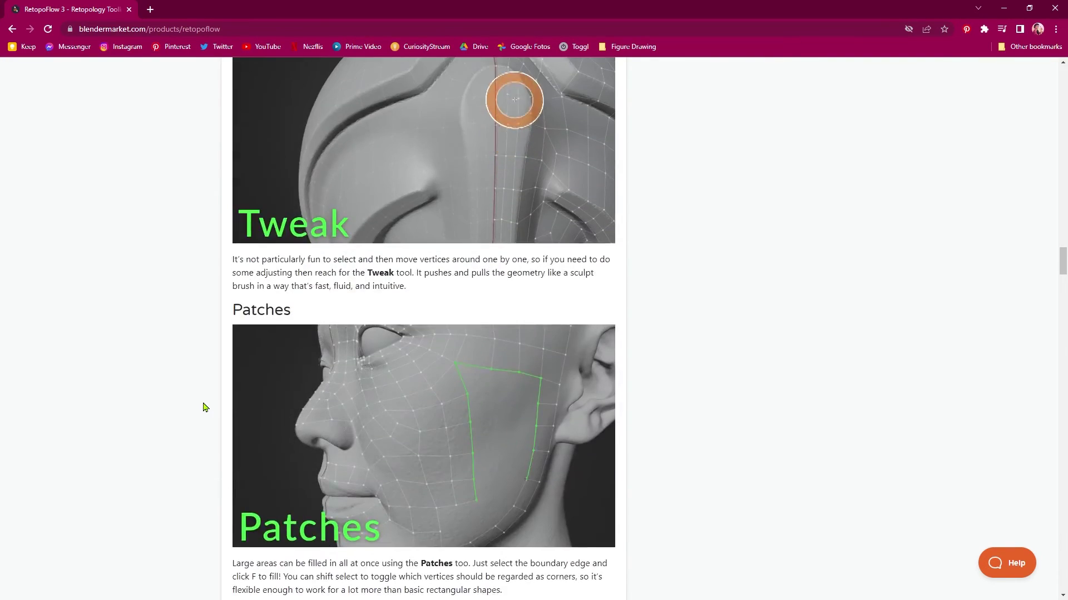
pyautogui.scroll(-4, 205, 408)
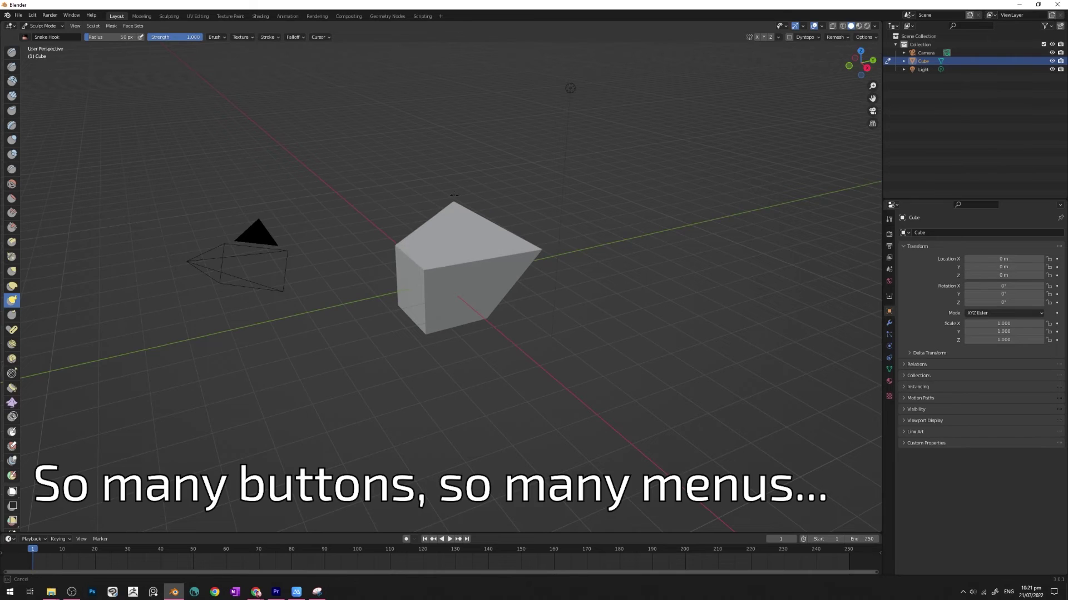
# Switch to Blender and pull a corner of the default cube outward with the Snake Hook brush.
pyautogui.rightClick(456, 253)
pyautogui.press('Escape')
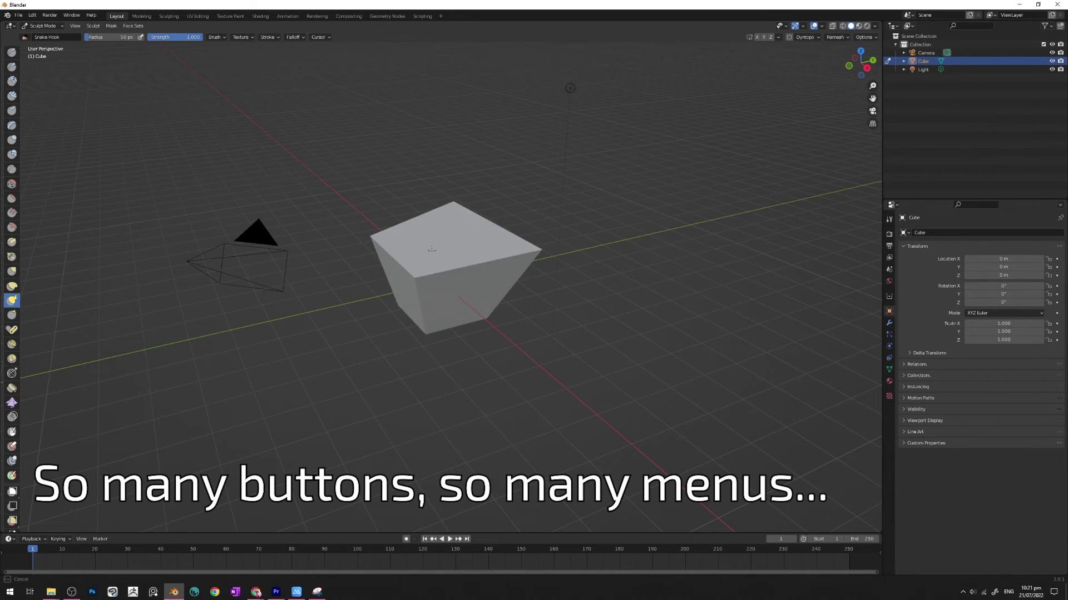
pyautogui.moveTo(520, 375)
pyautogui.mouseDown(button='middle')
pyautogui.moveTo(528, 291)
pyautogui.moveTo(545, 331)
pyautogui.moveTo(522, 369)
pyautogui.moveTo(533, 365)
pyautogui.mouseUp(button='middle')
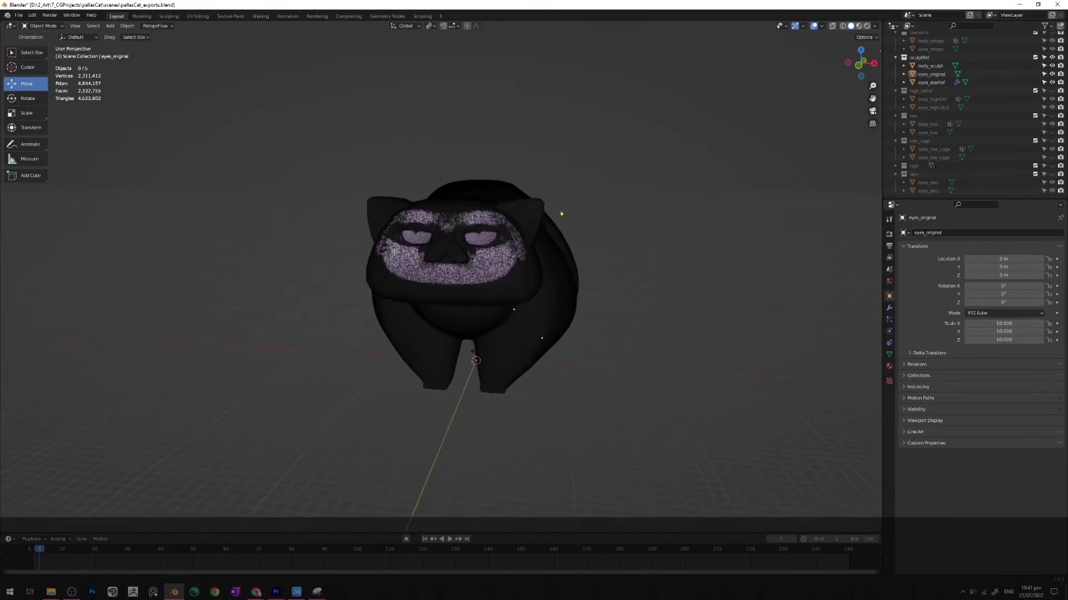
# Inspect the dense cat sculpt up close and compare it with the objects in the low collection.
pyautogui.scroll(8, 639, 166)
pyautogui.scroll(-10, 604, 153)
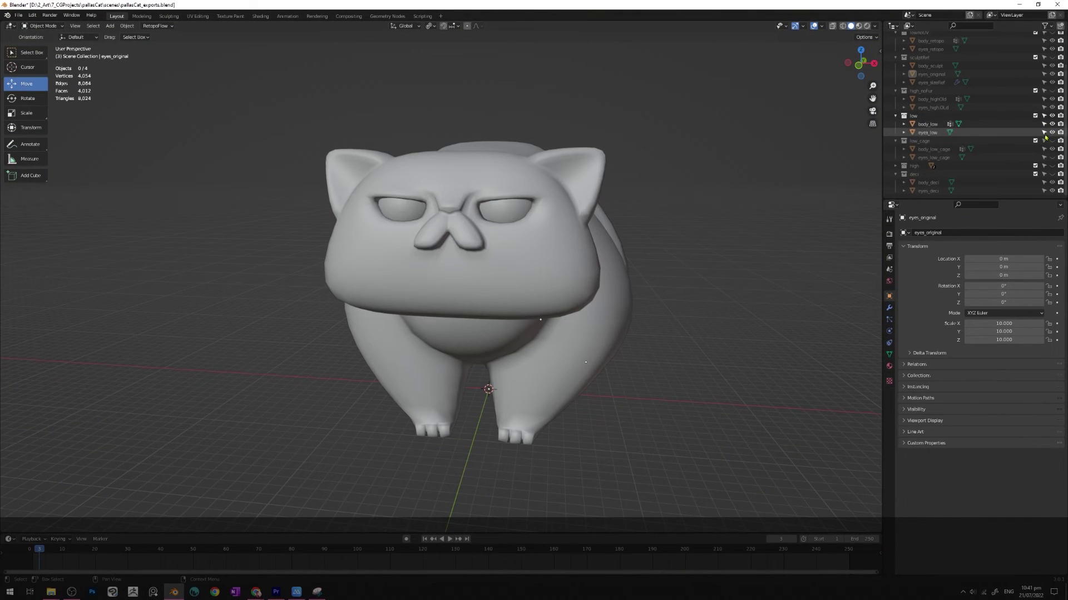
# Show the wireframe overlay on the low-poly cat's body and eyes.
pyautogui.moveTo(807, 191); pyautogui.dragTo(777, 197, button='middle')
pyautogui.click(822, 26)
pyautogui.click(770, 168)
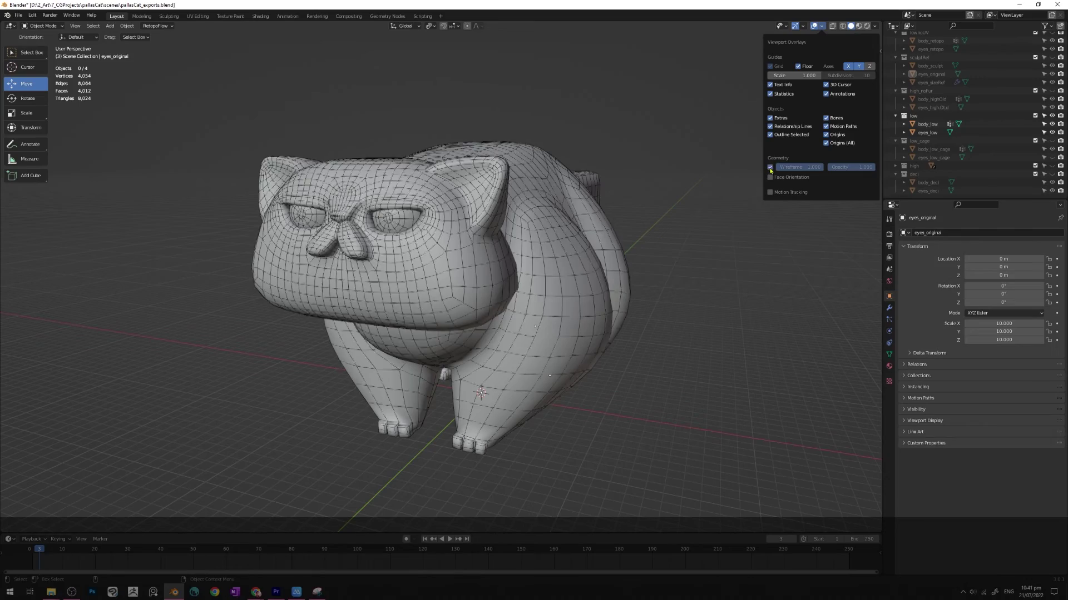
pyautogui.moveTo(655, 250); pyautogui.dragTo(630, 256, button='middle')
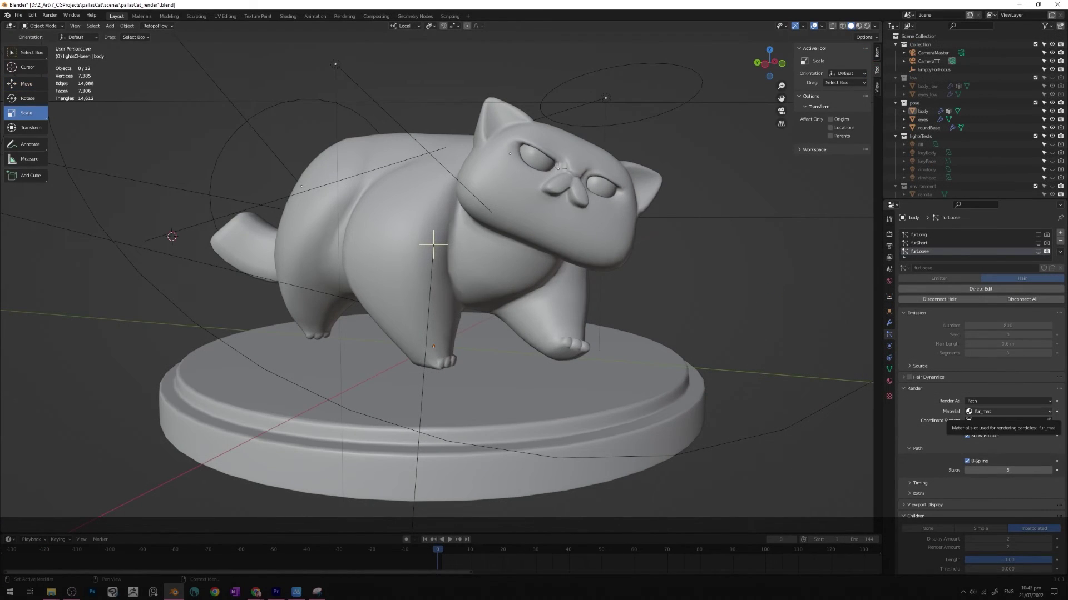
# Show the wireframe overlay on the posed cat and its round base.
pyautogui.click(821, 26)
pyautogui.click(770, 169)
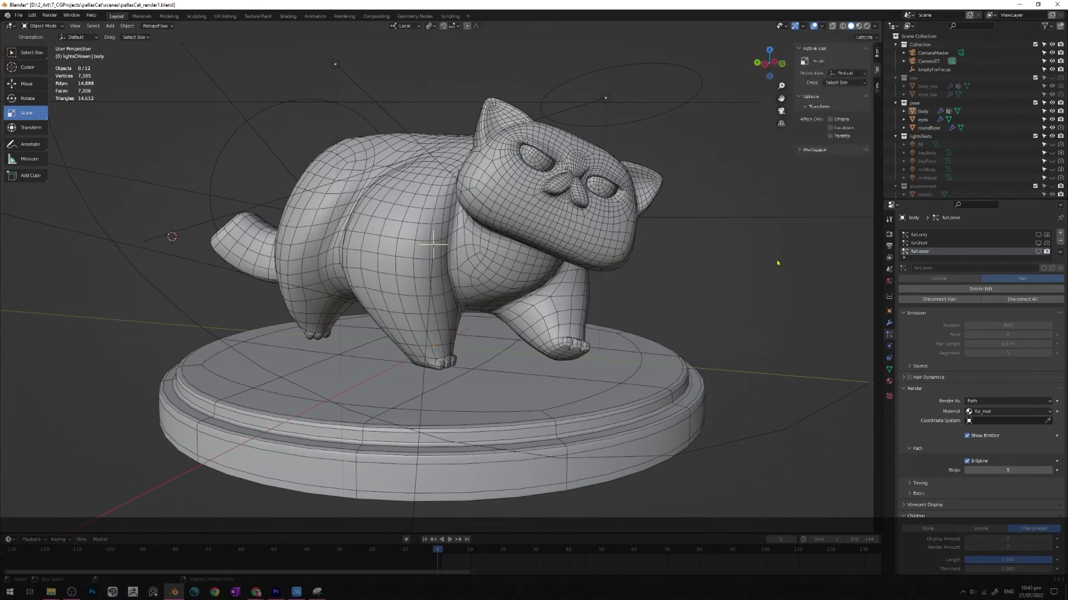
pyautogui.press('space')
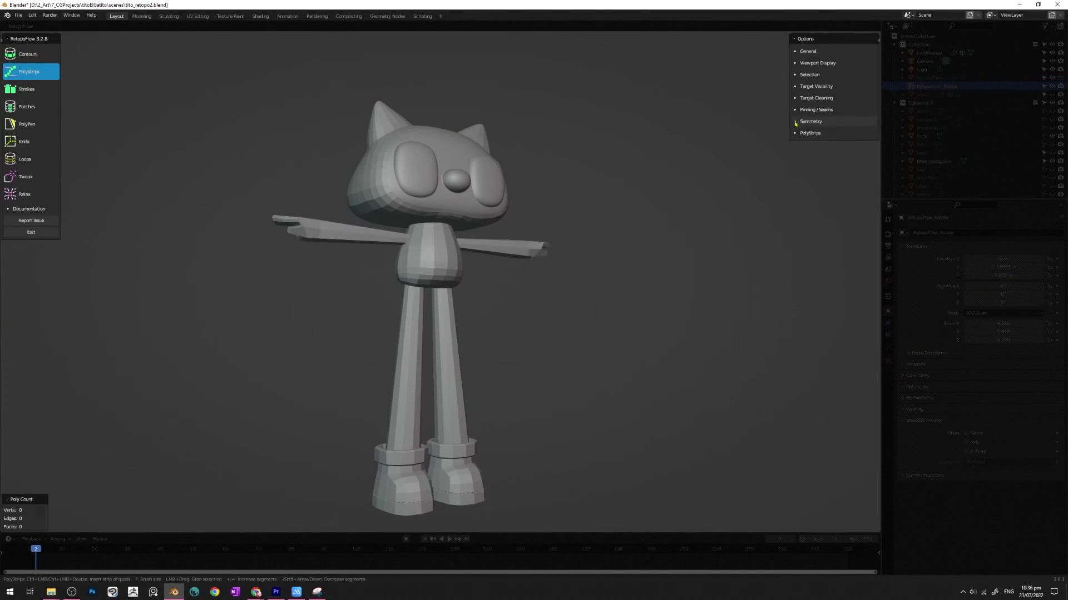
# Expand RetopoFlow's Symmetry options and alternate between PolyStrips and Tweak around the cat character's eyes.
pyautogui.click(795, 124)
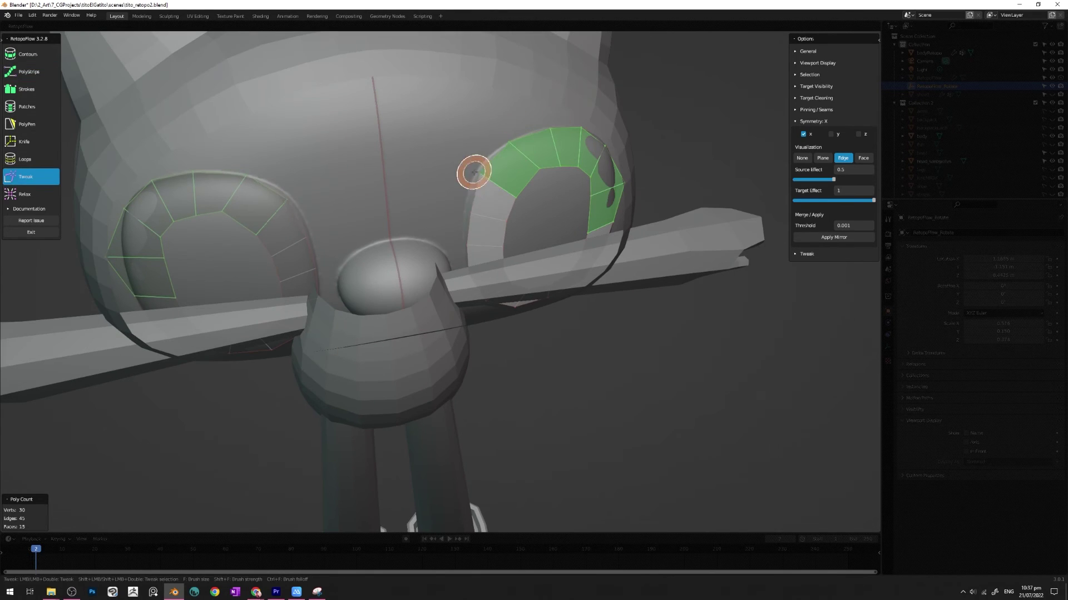
pyautogui.moveTo(474, 173); pyautogui.dragTo(418, 123, button='middle')
pyautogui.press('2')
pyautogui.moveTo(566, 230); pyautogui.dragTo(415, 308, button='middle')
pyautogui.press('8')
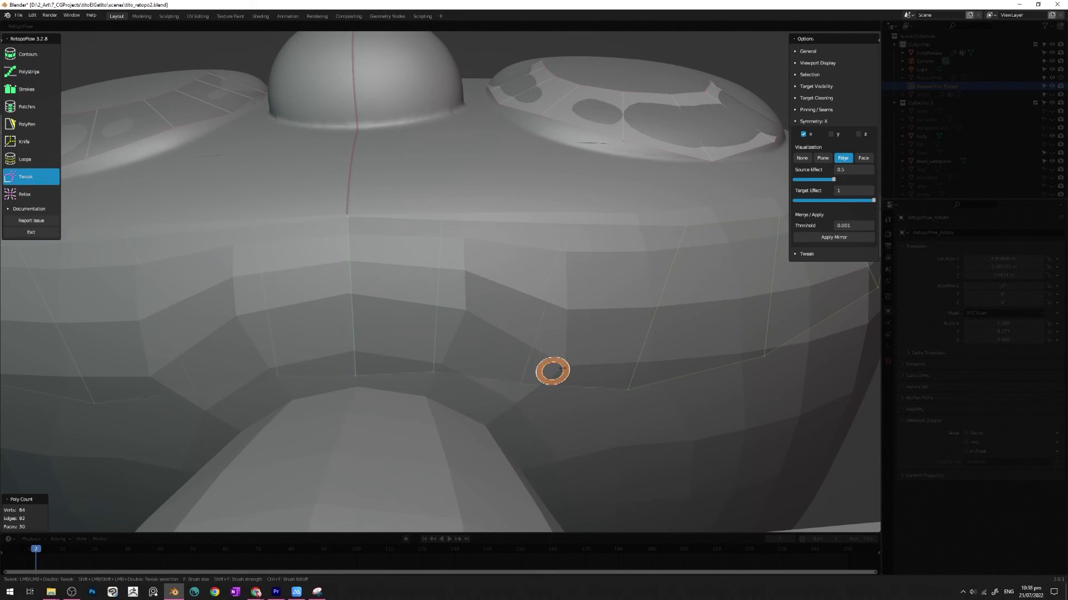
# Try the Knife tool and insert an edge loop in the character's head retopology with the Loops tool.
pyautogui.scroll(-5, 615, 358)
pyautogui.scroll(4, 637, 253)
pyautogui.scroll(-2, 637, 253)
pyautogui.moveTo(637, 253); pyautogui.dragTo(119, 139, button='middle')
pyautogui.click(31, 141)
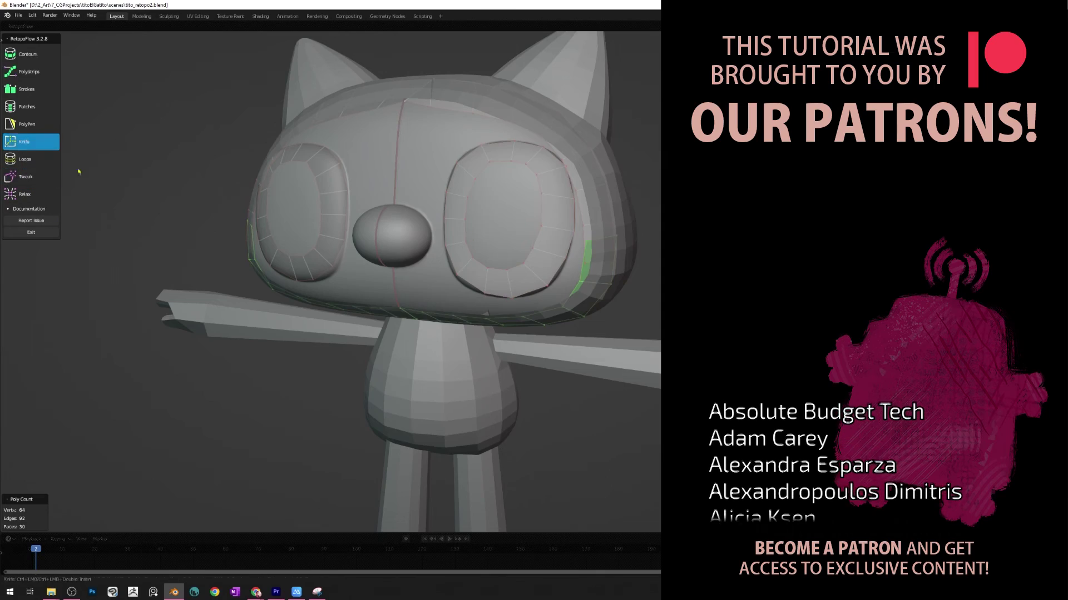
pyautogui.moveTo(500, 284); pyautogui.dragTo(561, 175, button='middle')
pyautogui.click(31, 159)
pyautogui.keyDown('ctrl'); pyautogui.click(567, 272); pyautogui.keyUp('ctrl')
pyautogui.scroll(3, 561, 175)
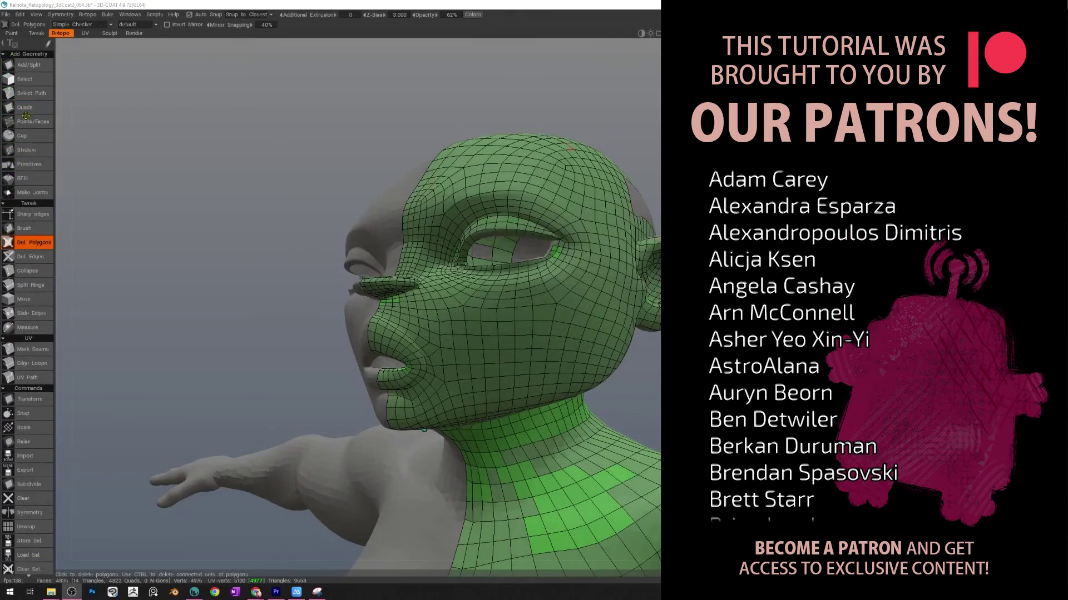
# Switch to 3D-Coat and build quads along the front edge of the hole above the ear with Points/Faces.
pyautogui.click(27, 115)
pyautogui.keyDown('alt'); pyautogui.moveTo(547, 270); pyautogui.dragTo(522, 278); pyautogui.keyUp('alt')
pyautogui.keyDown('alt'); pyautogui.moveTo(522, 278); pyautogui.dragTo(564, 208, button='right'); pyautogui.keyUp('alt')
pyautogui.keyDown('alt'); pyautogui.moveTo(564, 208); pyautogui.dragTo(536, 245, button='middle'); pyautogui.keyUp('alt')
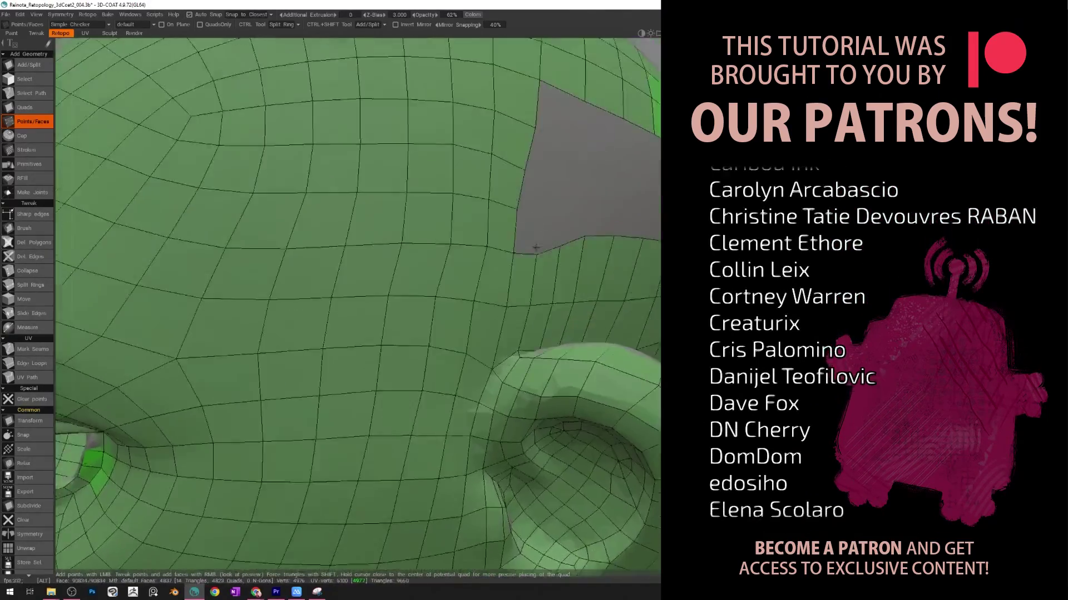
pyautogui.keyDown('alt'); pyautogui.moveTo(536, 245); pyautogui.dragTo(499, 253); pyautogui.keyUp('alt')
pyautogui.click(573, 221)
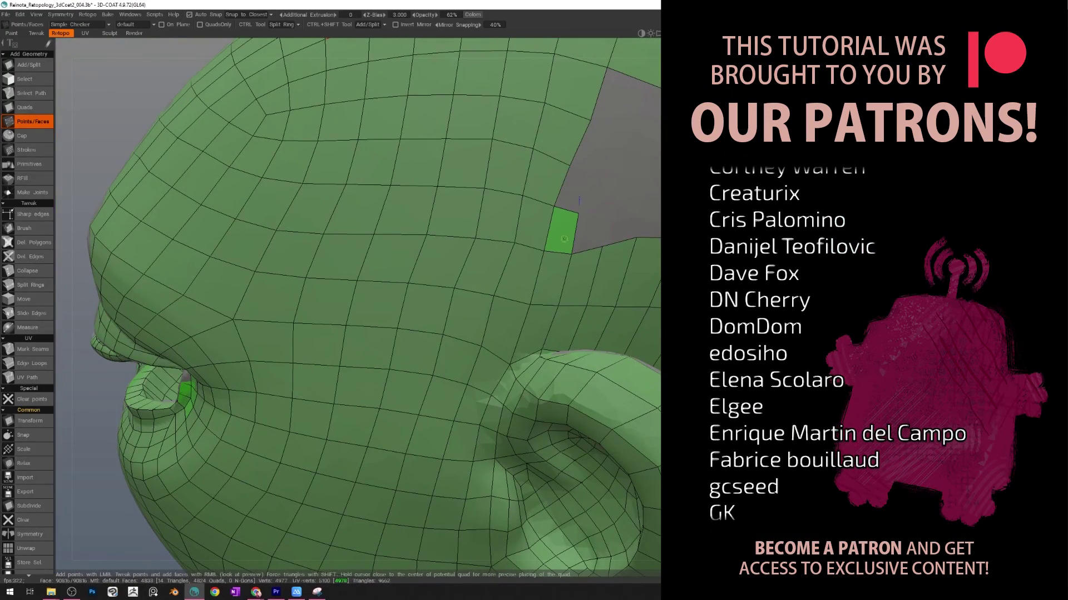
pyautogui.click(583, 189)
pyautogui.click(600, 244)
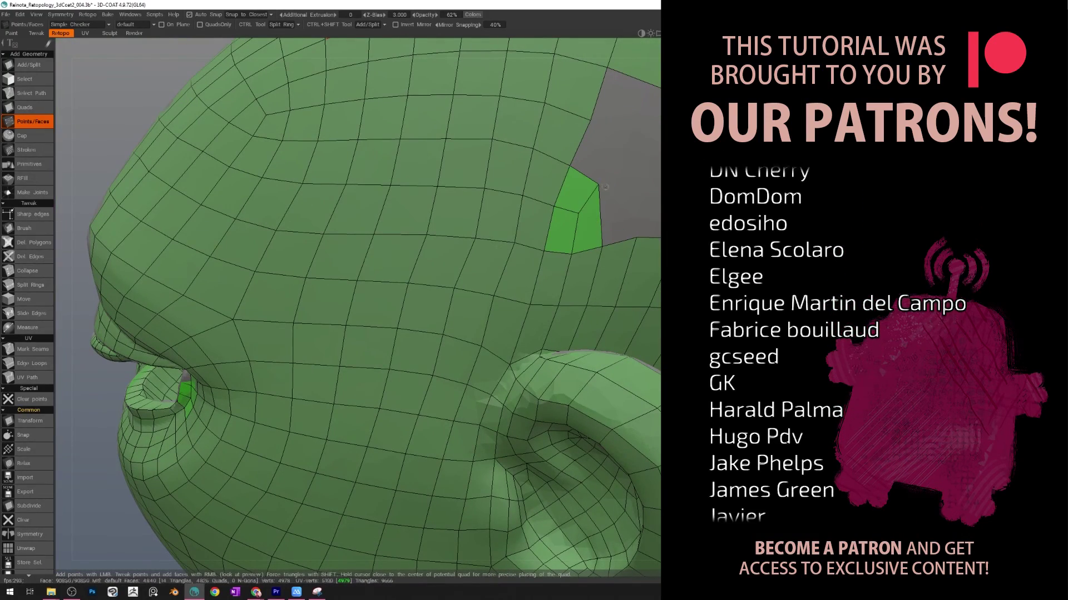
pyautogui.keyDown('alt'); pyautogui.moveTo(601, 196); pyautogui.dragTo(548, 188); pyautogui.keyUp('alt')
pyautogui.click(551, 128)
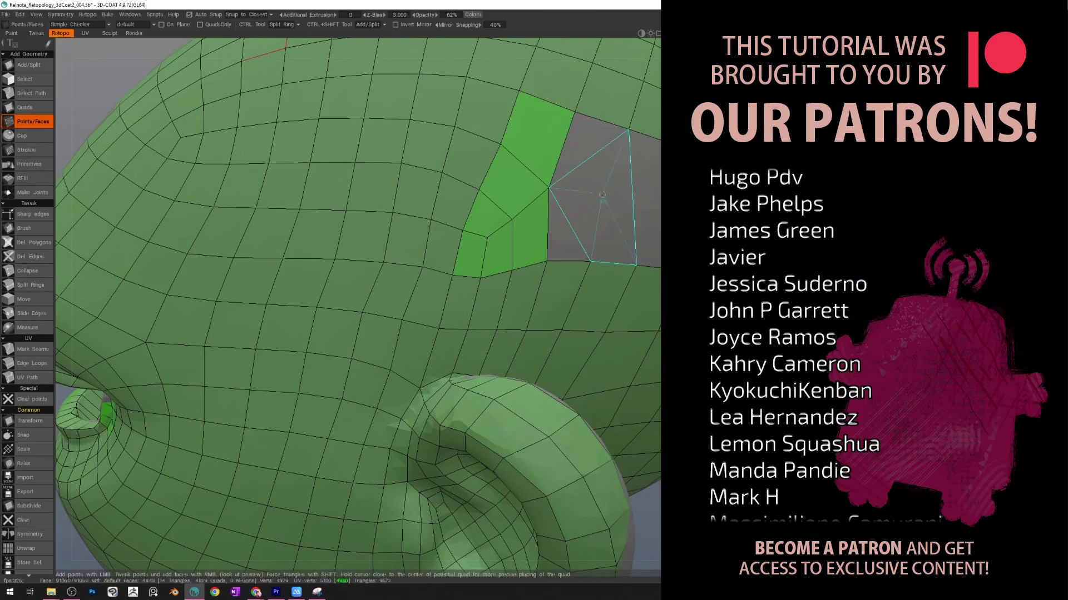
# Place more points inside the head hole above the ear and create quads across the remaining gap.
pyautogui.click(597, 161)
pyautogui.keyDown('alt'); pyautogui.moveTo(598, 162); pyautogui.dragTo(653, 215); pyautogui.keyUp('alt')
pyautogui.click(656, 209)
pyautogui.rightClick(628, 169)
pyautogui.rightClick(681, 180)
pyautogui.rightClick(659, 239)
pyautogui.rightClick(620, 232)
pyautogui.rightClick(568, 228)
# Fill the four-sided hole in the side of the torso with the RFill tool.
pyautogui.keyDown('alt'); pyautogui.moveTo(569, 228); pyautogui.dragTo(514, 228, button='right'); pyautogui.keyUp('alt')
pyautogui.keyDown('alt'); pyautogui.moveTo(578, 238); pyautogui.dragTo(624, 219, button='middle'); pyautogui.keyUp('alt')
pyautogui.keyDown('alt'); pyautogui.moveTo(523, 292); pyautogui.dragTo(489, 292); pyautogui.keyUp('alt')
pyautogui.keyDown('alt'); pyautogui.moveTo(534, 422); pyautogui.dragTo(567, 194, button='middle'); pyautogui.keyUp('alt')
pyautogui.click(25, 178)
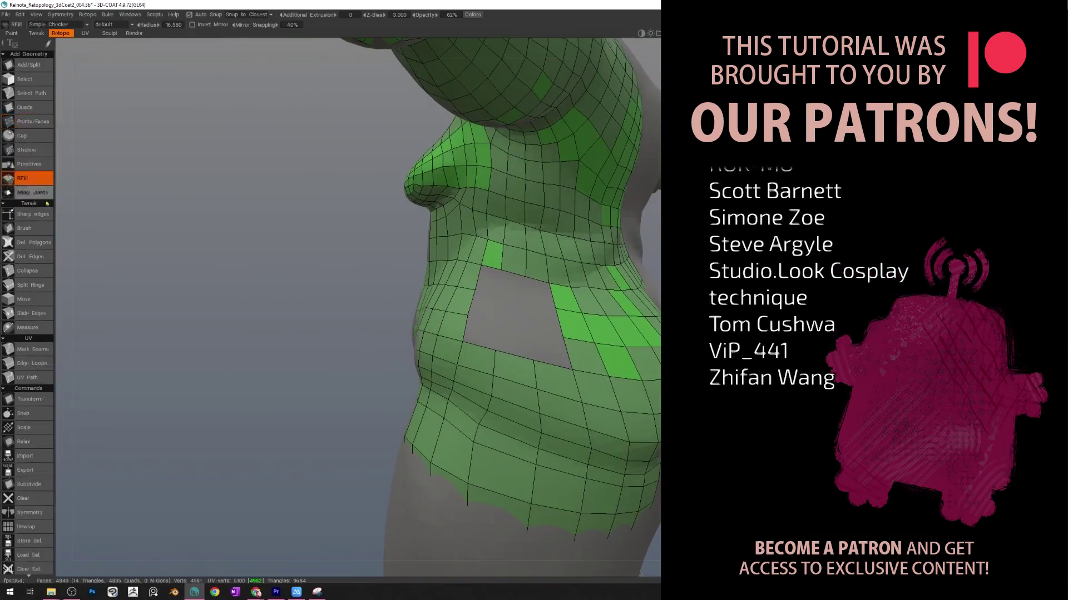
pyautogui.click(506, 315)
# Review the full-body retopology mesh from the side, front and back, including the edge flow across the upper back.
pyautogui.keyDown('alt'); pyautogui.moveTo(467, 302); pyautogui.dragTo(423, 302, button='right'); pyautogui.keyUp('alt')
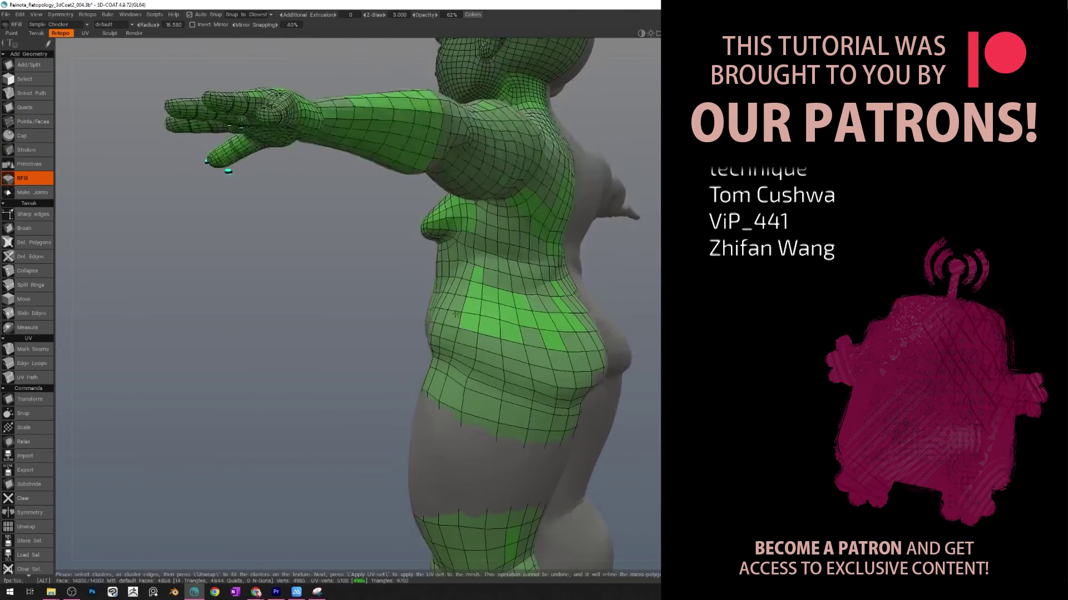
pyautogui.keyDown('alt'); pyautogui.moveTo(462, 370); pyautogui.dragTo(465, 282, button='middle'); pyautogui.keyUp('alt')
pyautogui.keyDown('alt'); pyautogui.moveTo(465, 281); pyautogui.dragTo(498, 300, button='right'); pyautogui.keyUp('alt')
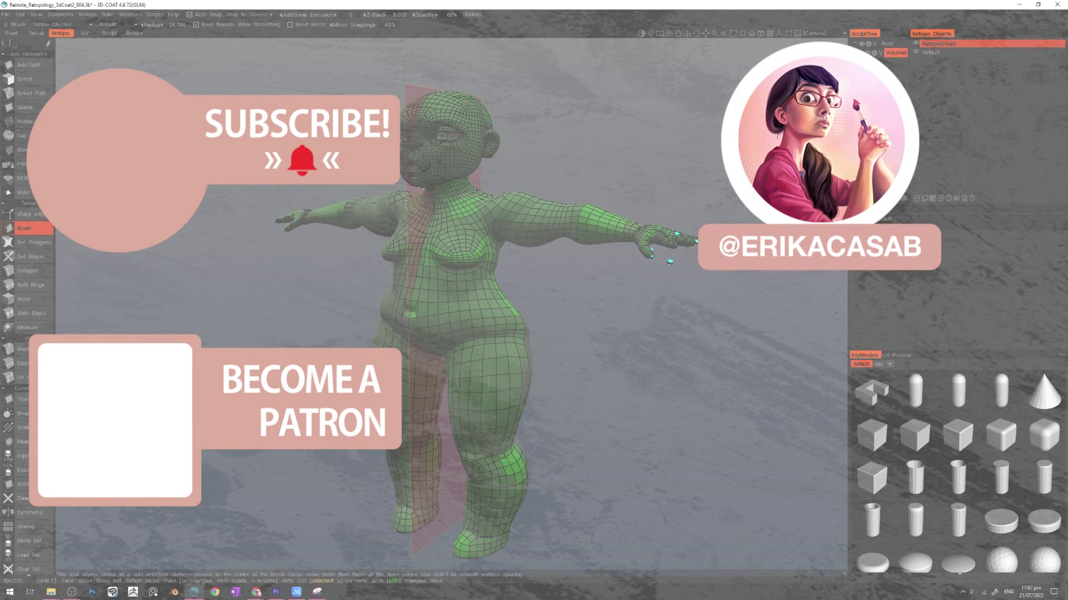
pyautogui.keyDown('alt'); pyautogui.moveTo(467, 396); pyautogui.dragTo(595, 401); pyautogui.keyUp('alt')
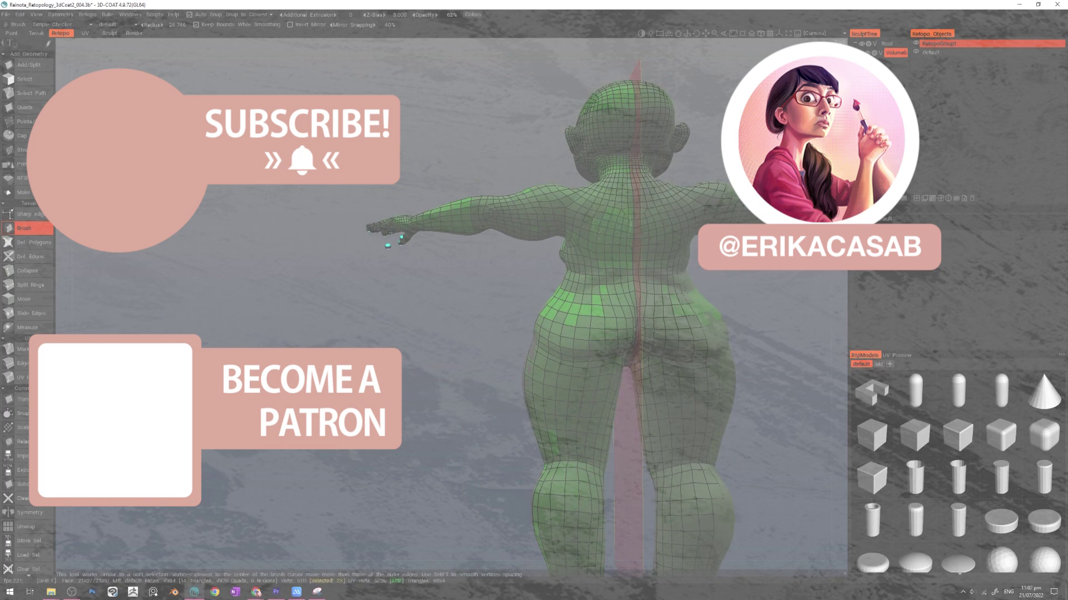
pyautogui.keyDown('alt'); pyautogui.moveTo(657, 271); pyautogui.dragTo(717, 234, button='right'); pyautogui.keyUp('alt')
pyautogui.keyDown('alt'); pyautogui.moveTo(717, 233); pyautogui.dragTo(594, 281, button='middle'); pyautogui.keyUp('alt')
pyautogui.press('space')
pyautogui.scroll(5, 556, 309)
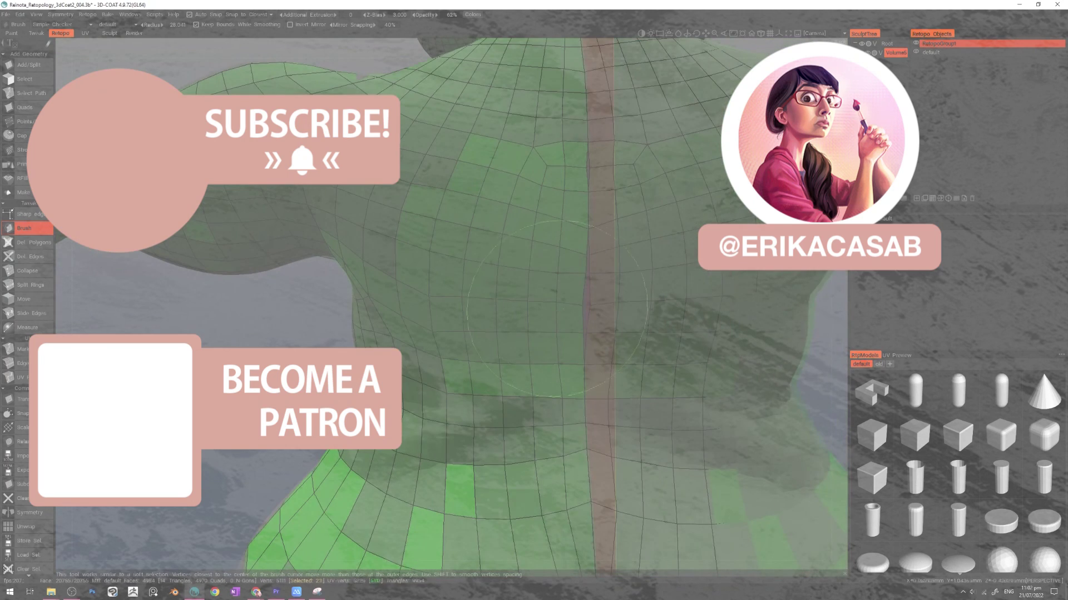